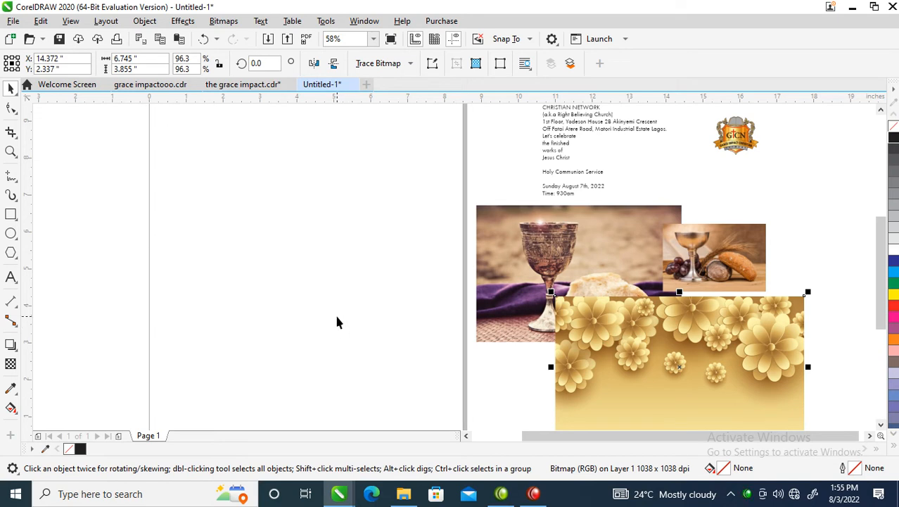
- Set the page size to A5 in portrait orientation
scroll(336, 322, "down", 3)
scroll(261, 248, "down", 1)
key("z")
left_click_drag(80, 134, 532, 357)
left_click(105, 166)
left_click(103, 64)
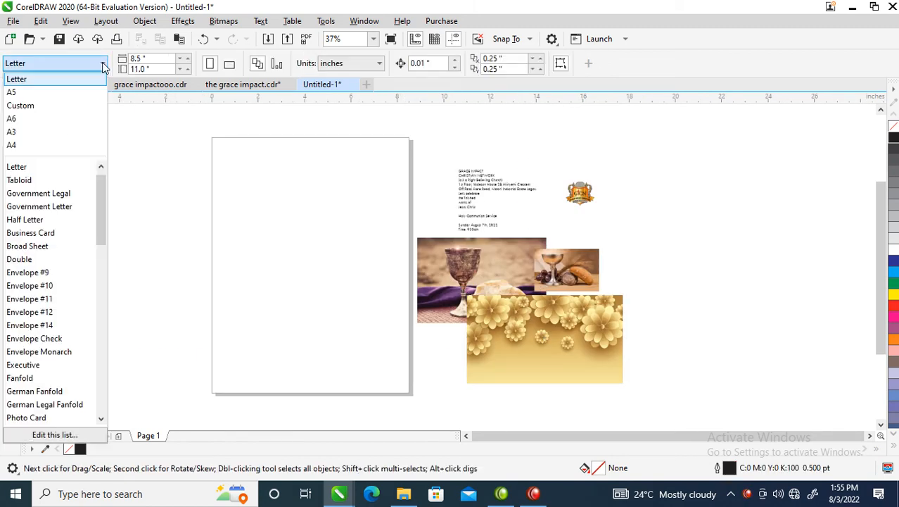
left_click(11, 94)
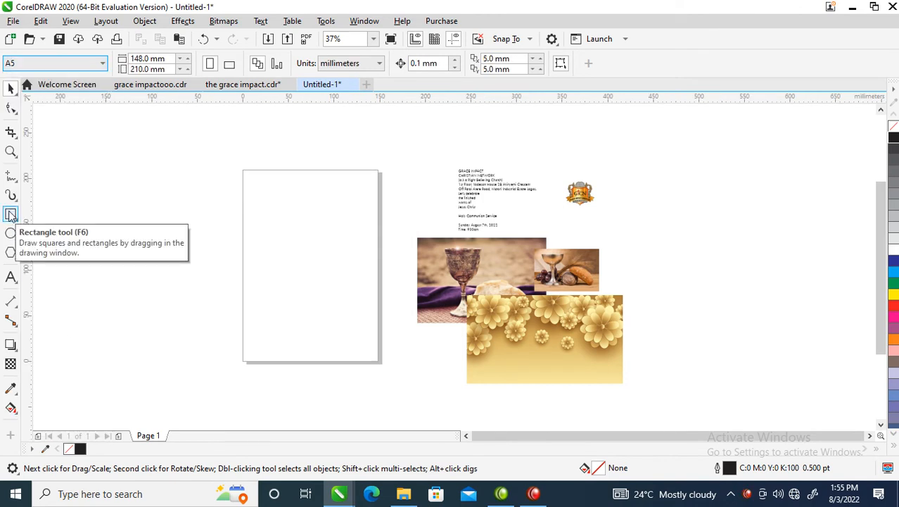
- Create a rectangle matching the page frame and fill it with white
double_click(10, 214)
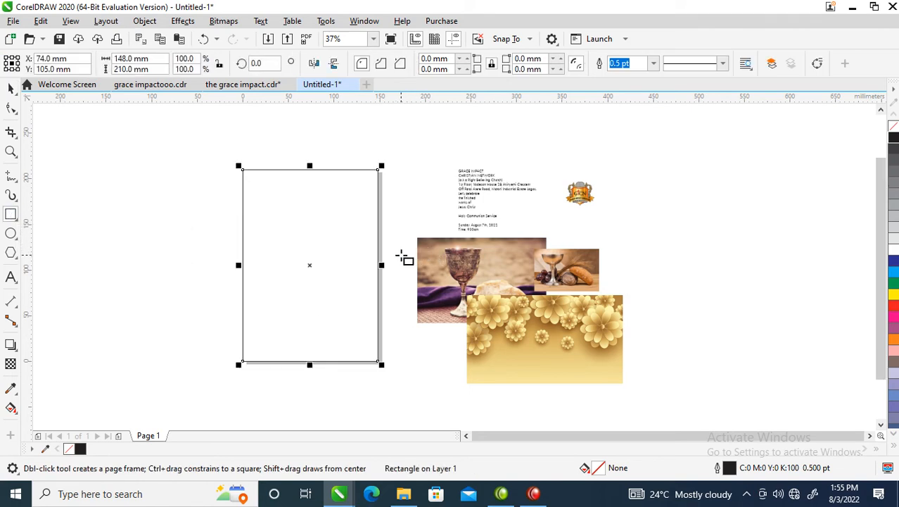
key("space")
left_click(894, 250)
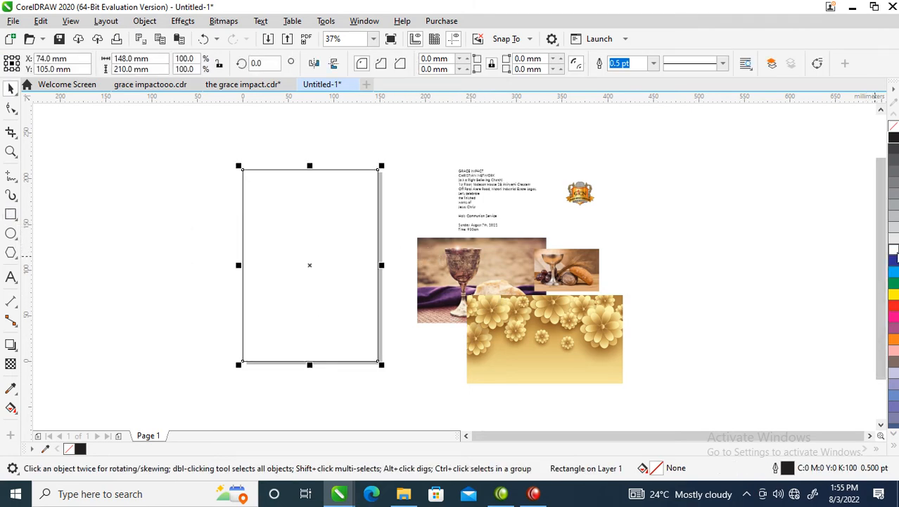
- Move the gold flower image onto the upper part of the page and the small chalice-and-bread image to the left of the page
left_click_drag(605, 333, 254, 244)
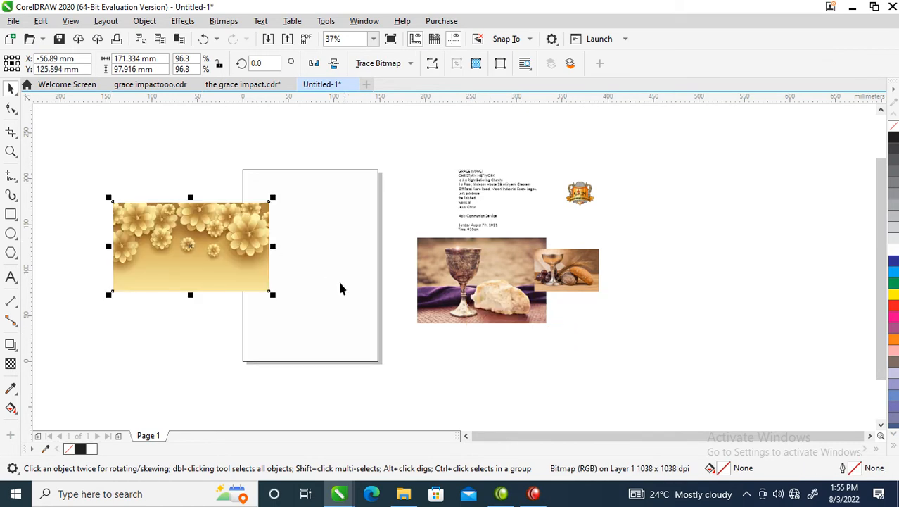
left_click_drag(595, 266, 172, 155)
left_click_drag(227, 240, 306, 223)
key("F2")
left_click_drag(92, 121, 516, 309)
left_click_drag(421, 259, 446, 273)
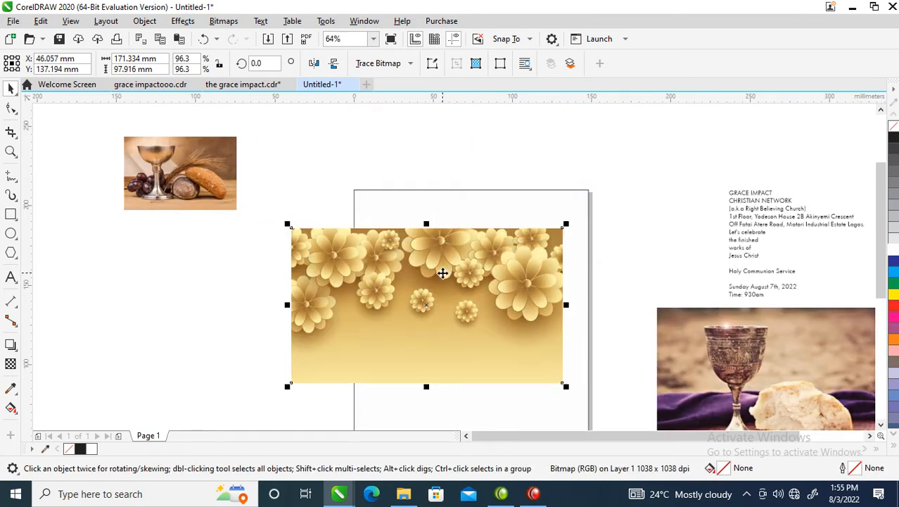
- Fade out the lower part of the flower image with a vertical linear transparency
left_click(10, 364)
left_click_drag(438, 287, 439, 371)
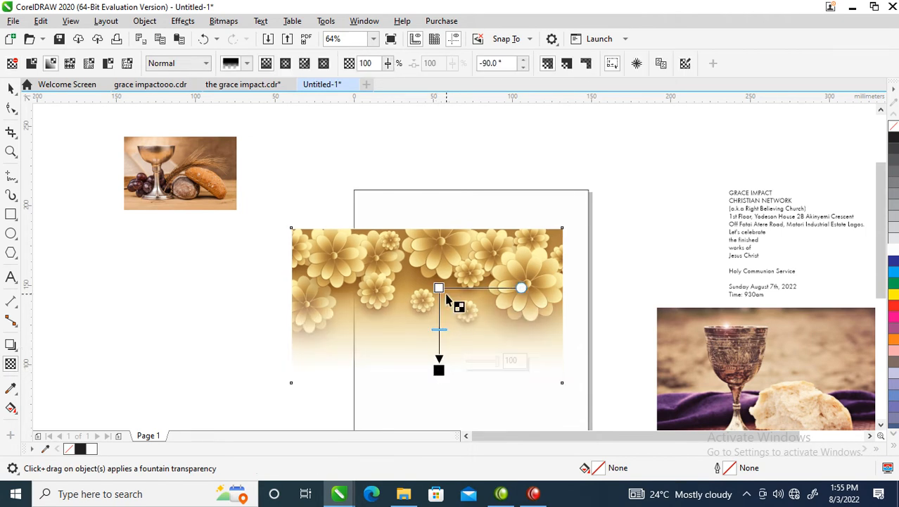
key("space")
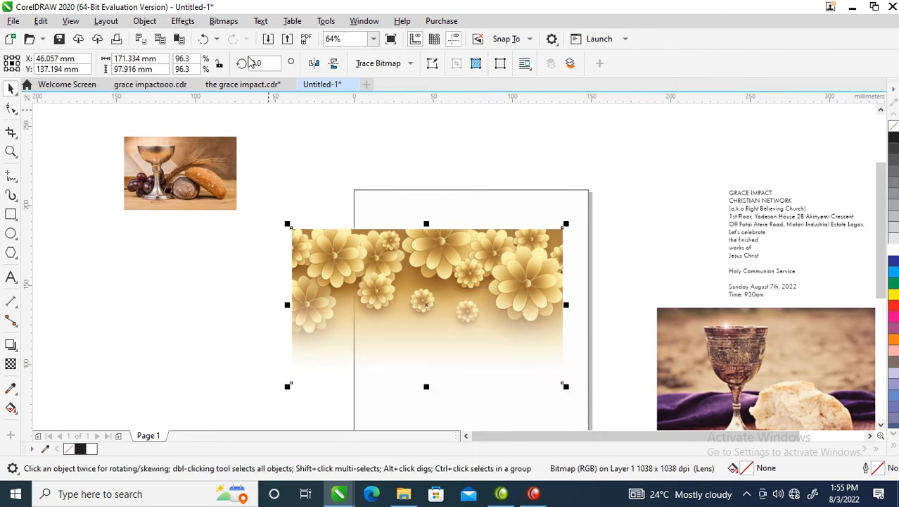
- Convert the faded flower image to a 300 dpi CMYK bitmap with anti-aliasing and a transparent background
left_click(223, 21)
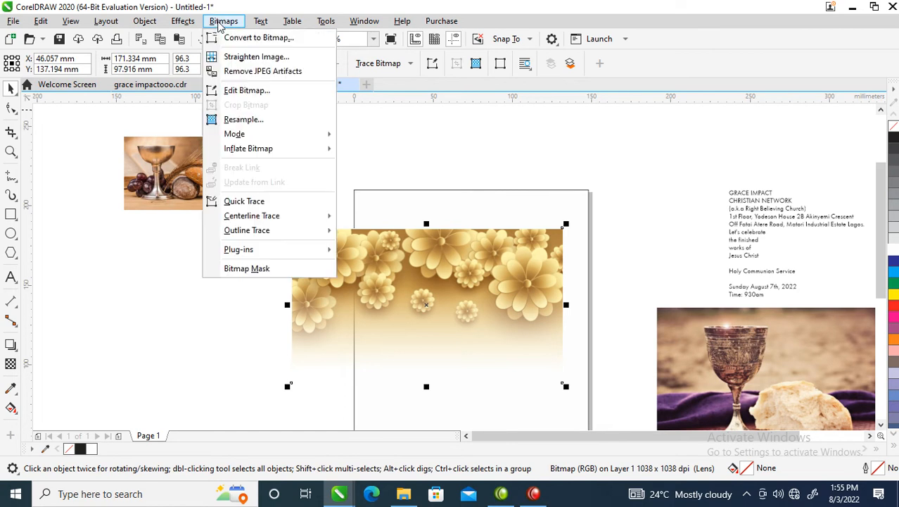
left_click(263, 39)
left_click(484, 320)
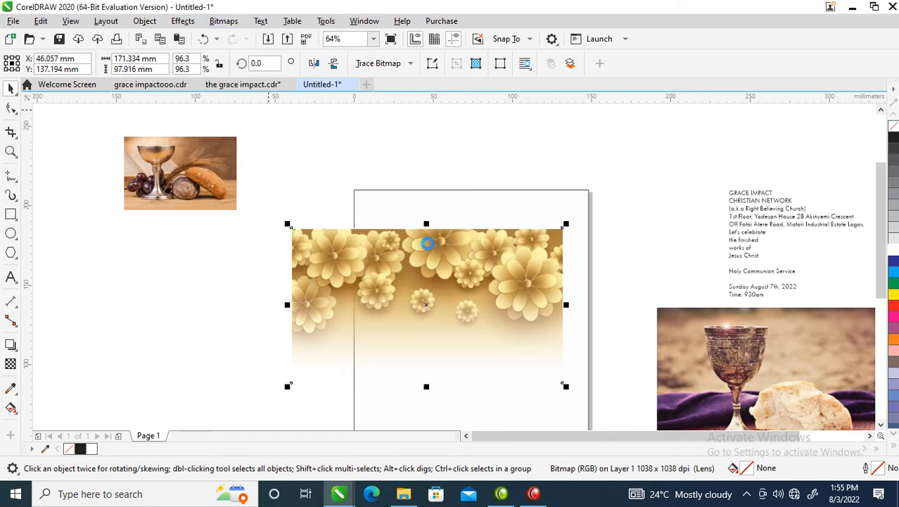
left_click(226, 23)
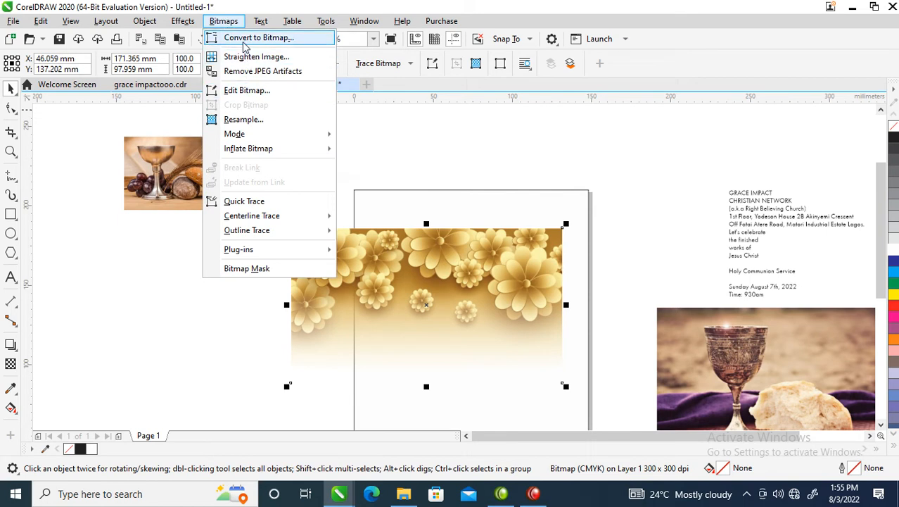
left_click(244, 40)
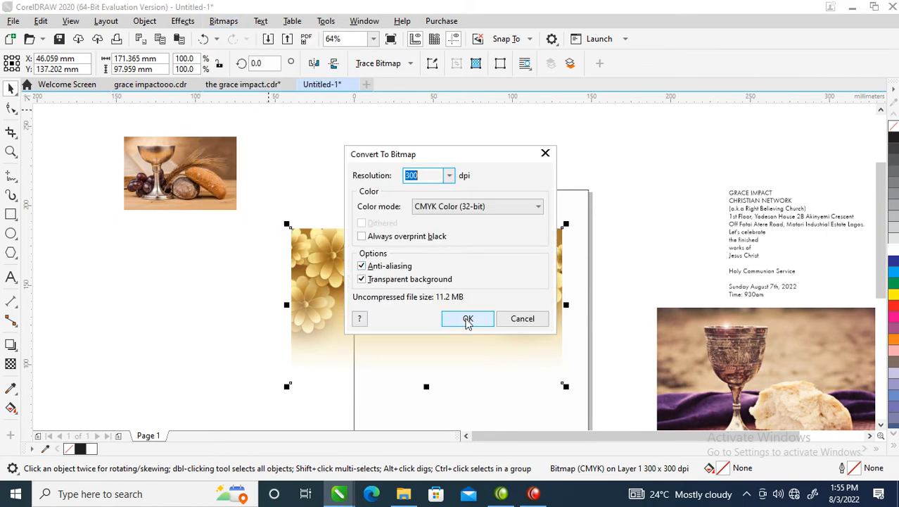
left_click(468, 320)
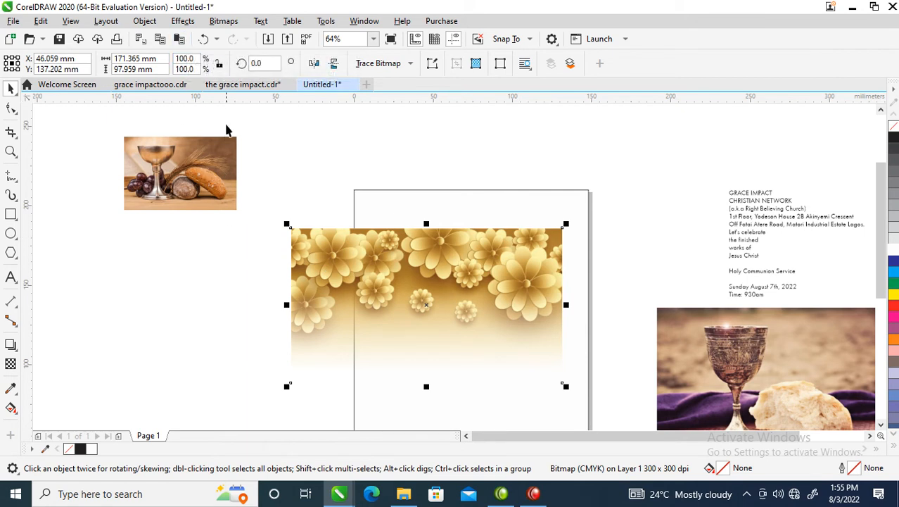
- Adjust the flower bitmap with a CMYK Tone Curve, moving the upper curve point to about X 143, Y 150
left_click(183, 21)
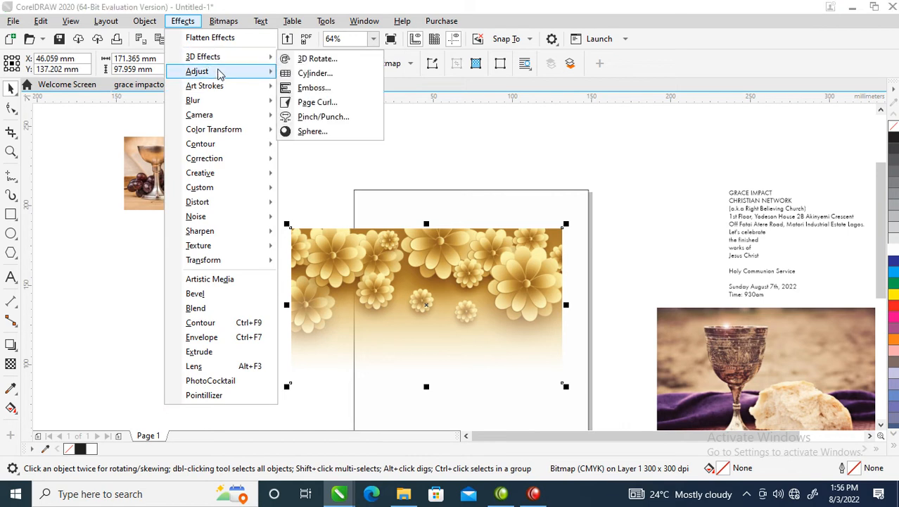
mouse_move(220, 73)
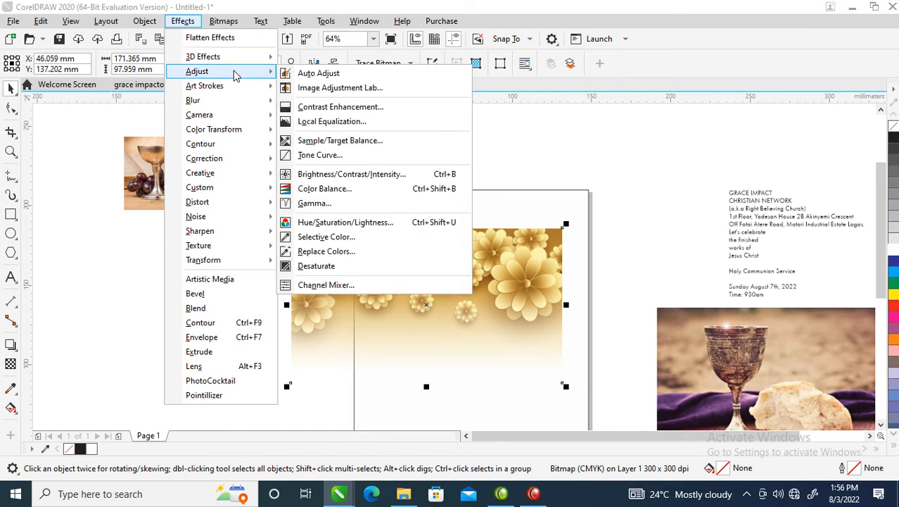
left_click(320, 155)
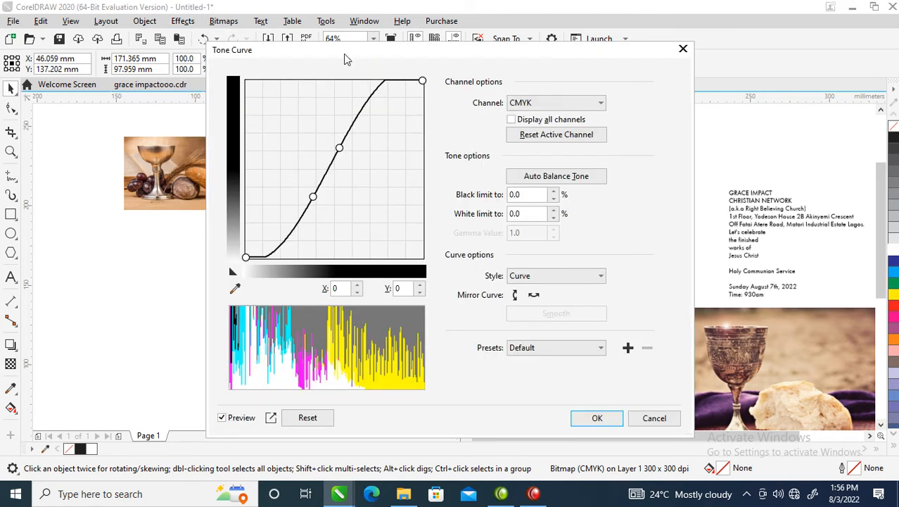
left_click_drag(343, 55, 625, 43)
left_click_drag(624, 141, 631, 148)
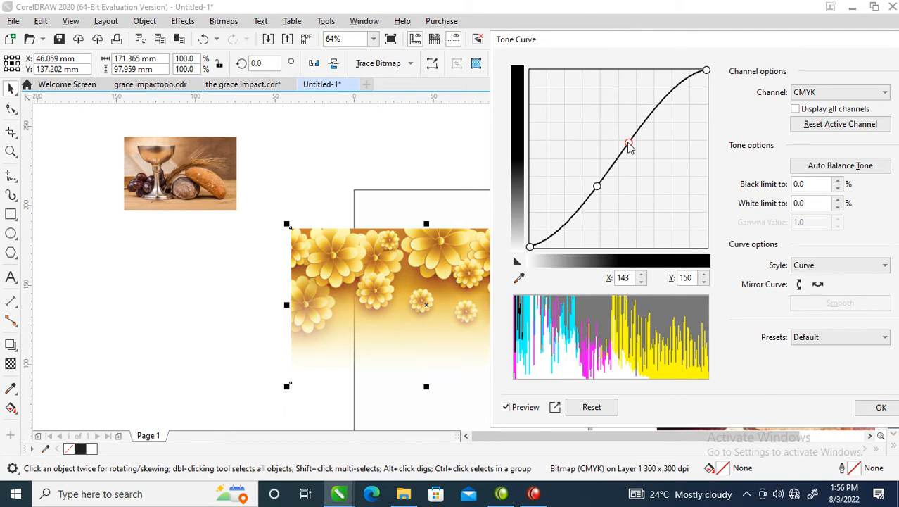
left_click(879, 408)
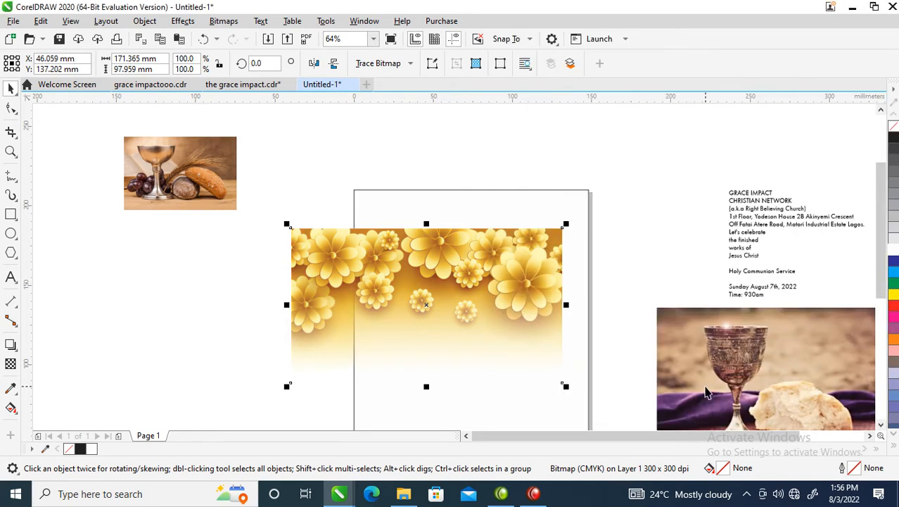
- Draw a rectangle about 206 by 84 mm across the top of the page, overlapping the upper flowers
left_click(9, 213)
left_click_drag(277, 136, 604, 270)
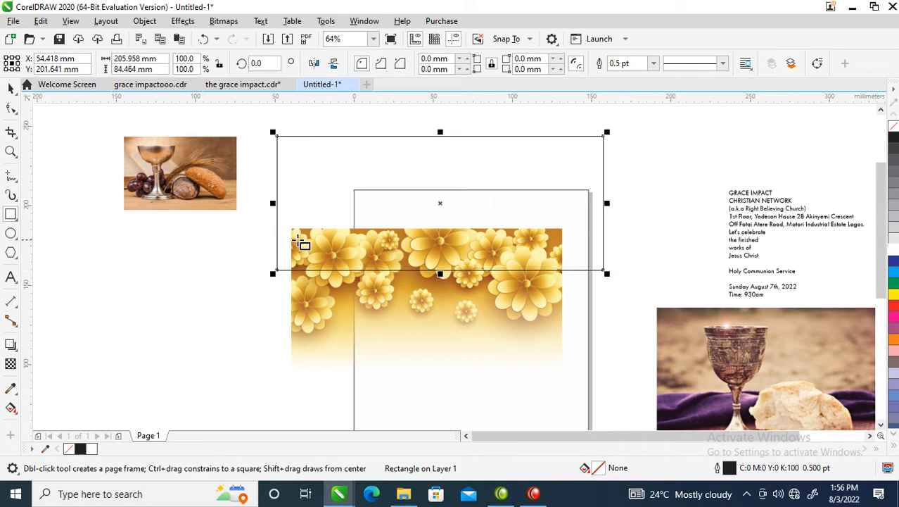
key("space")
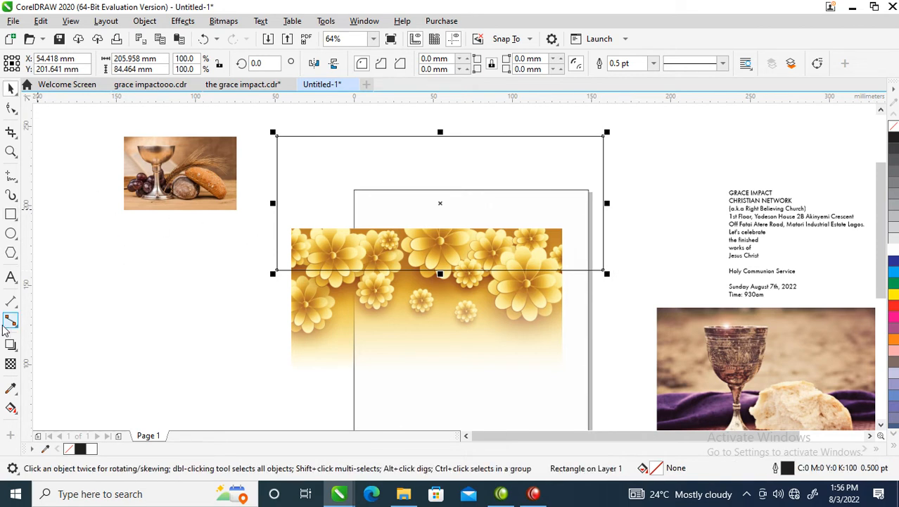
- Fill the new rectangle with the orange sampled from the bread and shift it slightly up and to the left
left_click(10, 391)
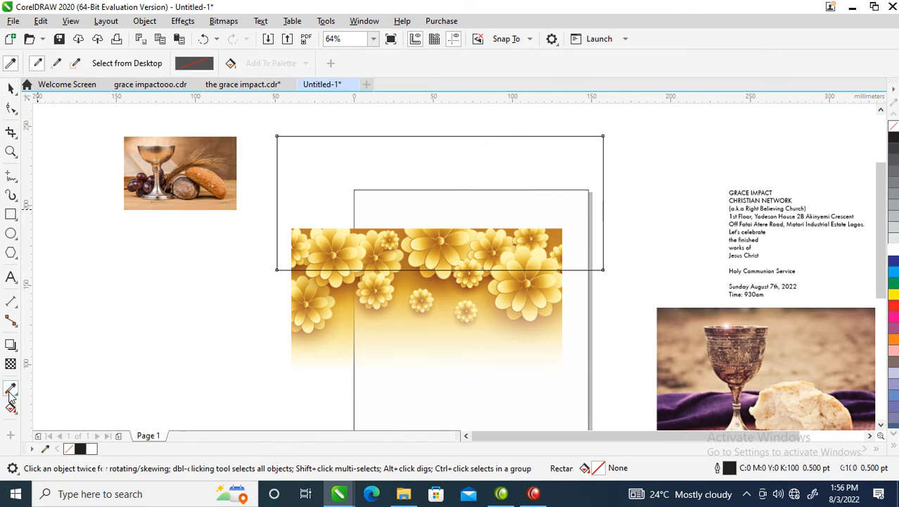
left_click(203, 172)
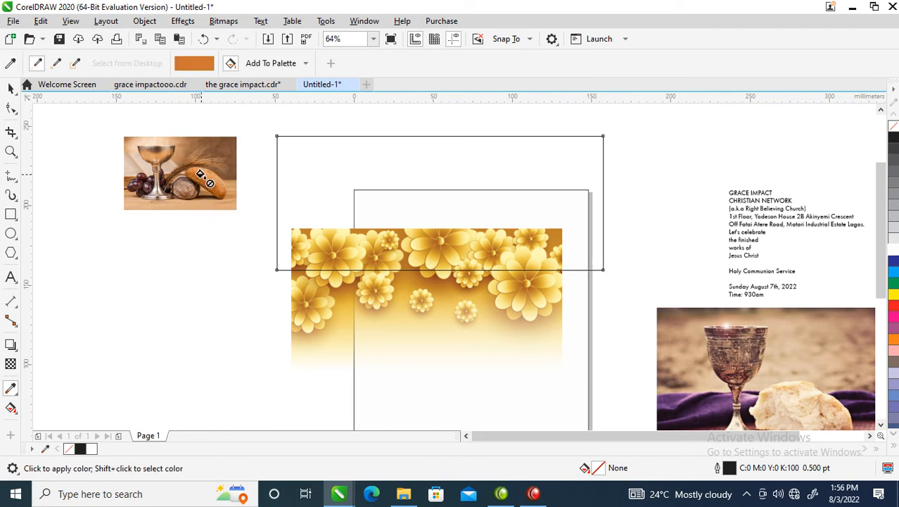
left_click(317, 185)
left_click(10, 89)
left_click_drag(429, 211, 410, 183)
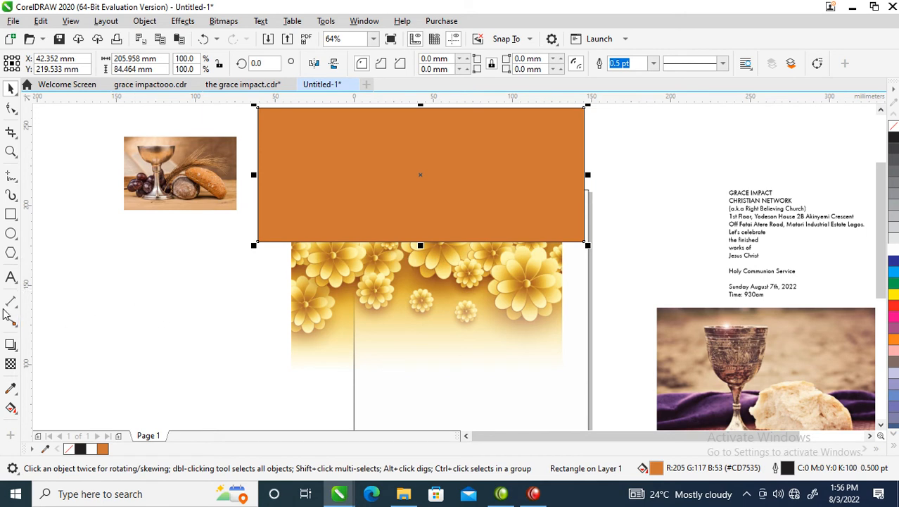
- Fill the rectangle with the brown sampled from the flower image's background
left_click(11, 388)
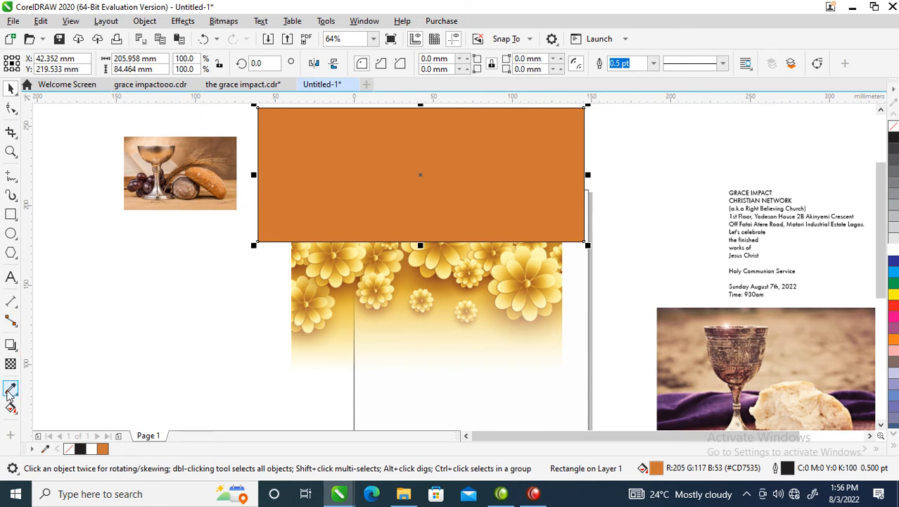
left_click(437, 277)
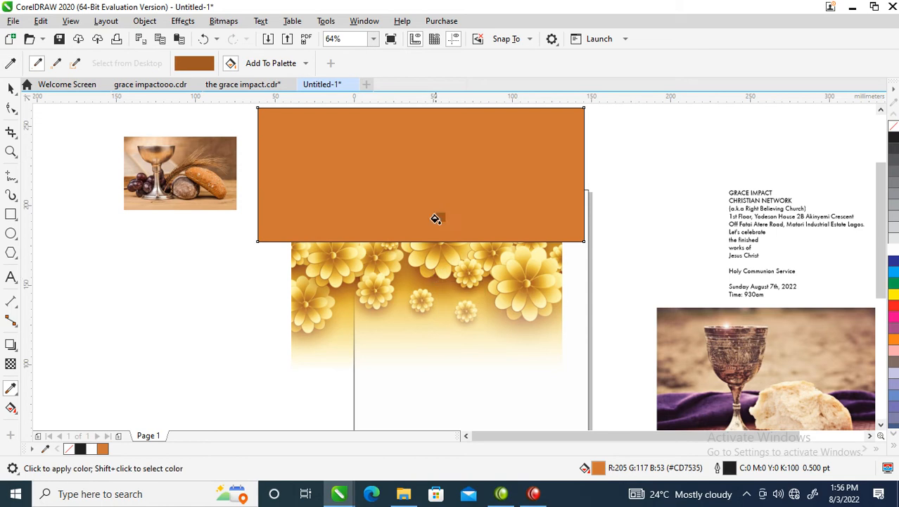
left_click(388, 154)
key("space")
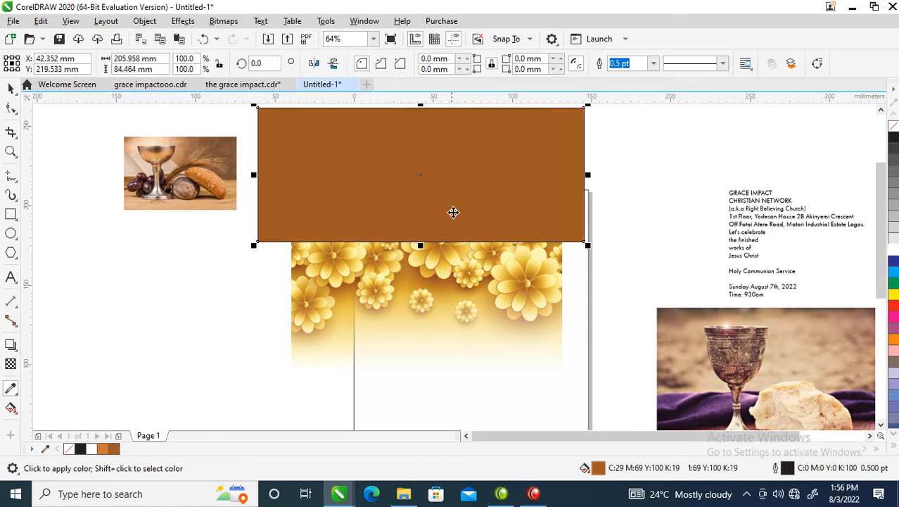
- Fade the brown rectangle's lower edge with a short vertical linear transparency and lay it over the top of the flower image
left_click(10, 364)
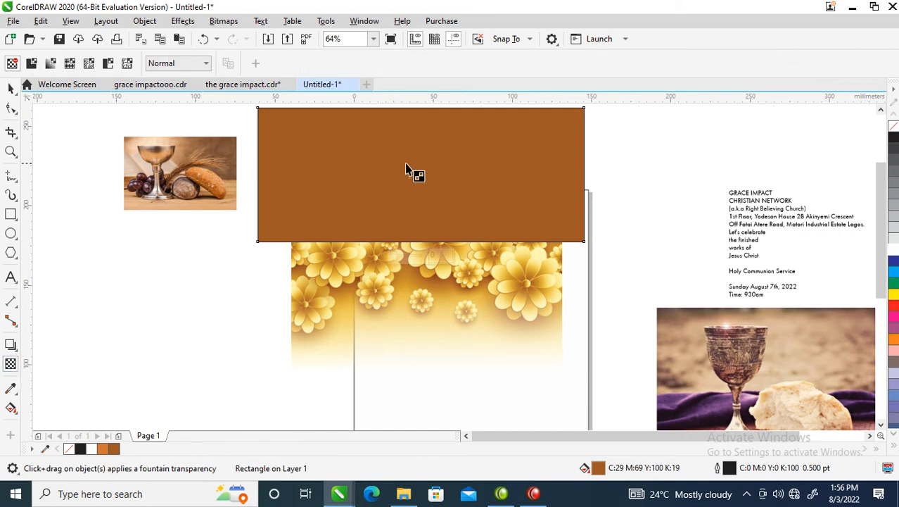
left_click_drag(420, 204, 420, 227)
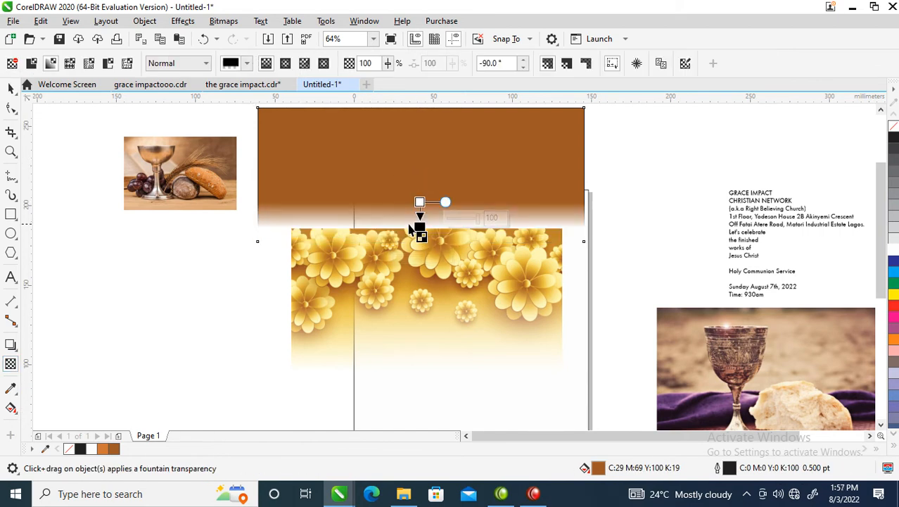
key("space")
left_click_drag(442, 169, 474, 189)
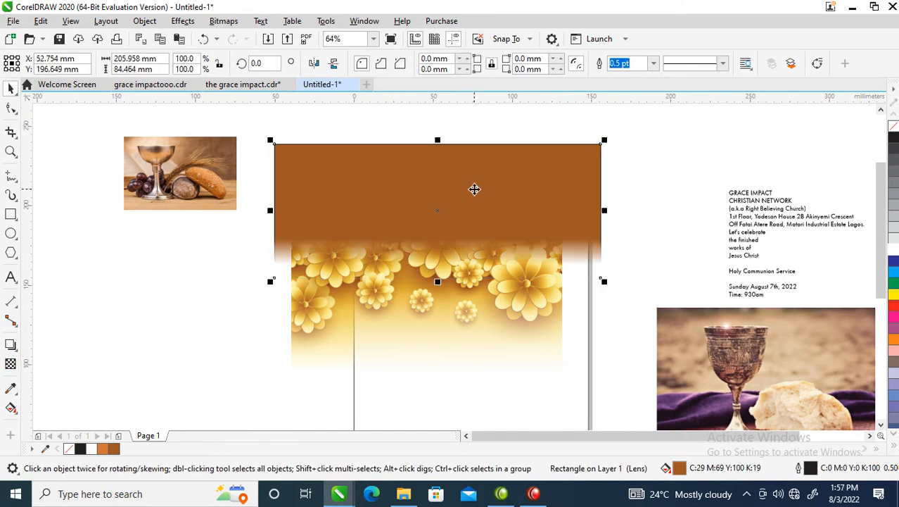
- Extend the rectangle's transparency fade upward and nudge the rectangle down about 5 mm to blend it with the flower image
key("space")
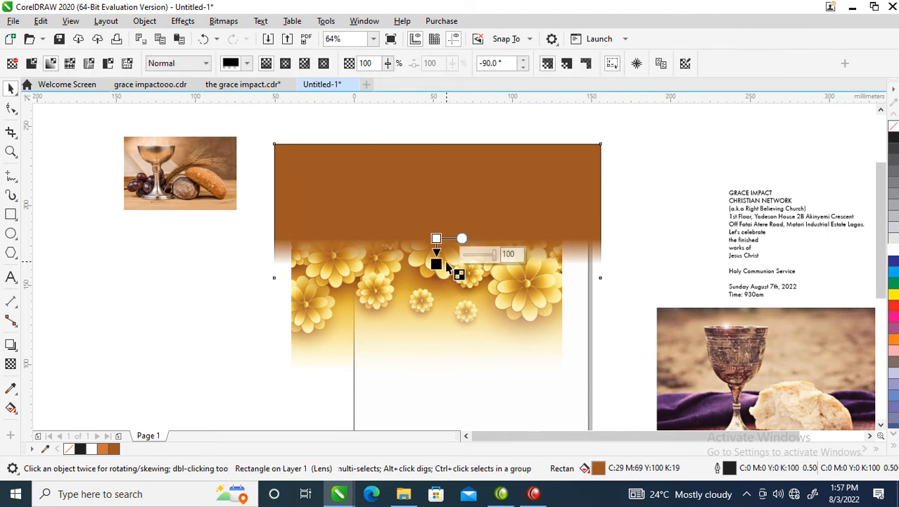
left_click_drag(436, 238, 436, 221)
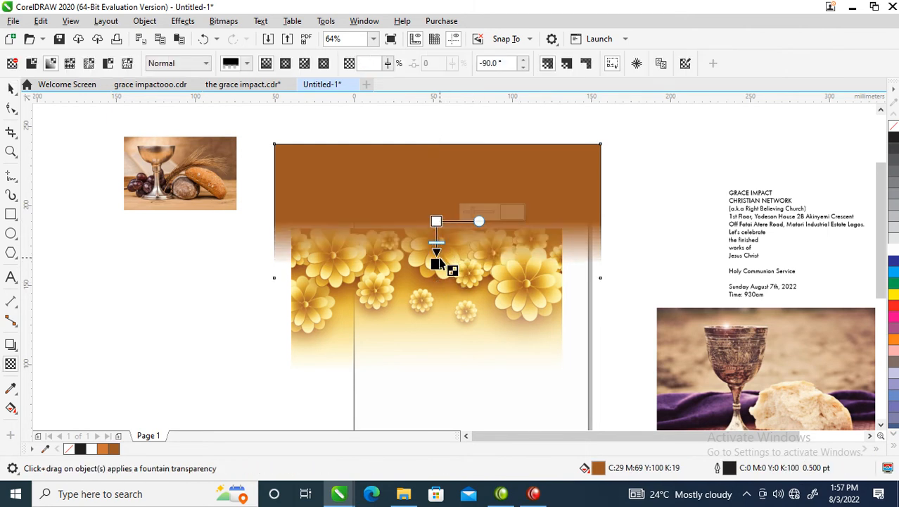
key("space")
left_click_drag(461, 192, 461, 200)
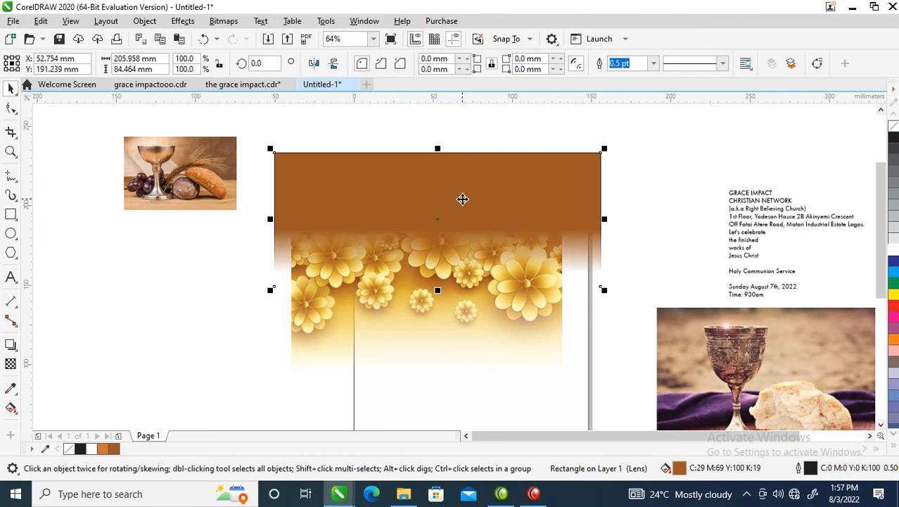
- Convert the brown rectangle and flower image together into one bitmap and move it toward the left side of the page
left_click(473, 323, "shift")
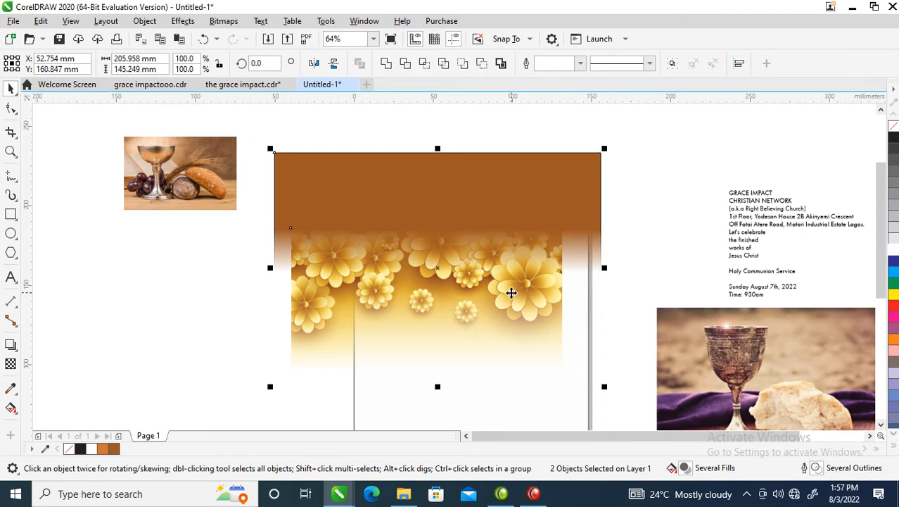
key("alt+b")
key("Return")
key("Return")
left_click_drag(508, 208, 324, 251)
left_click_drag(246, 262, 466, 197)
left_click(251, 269)
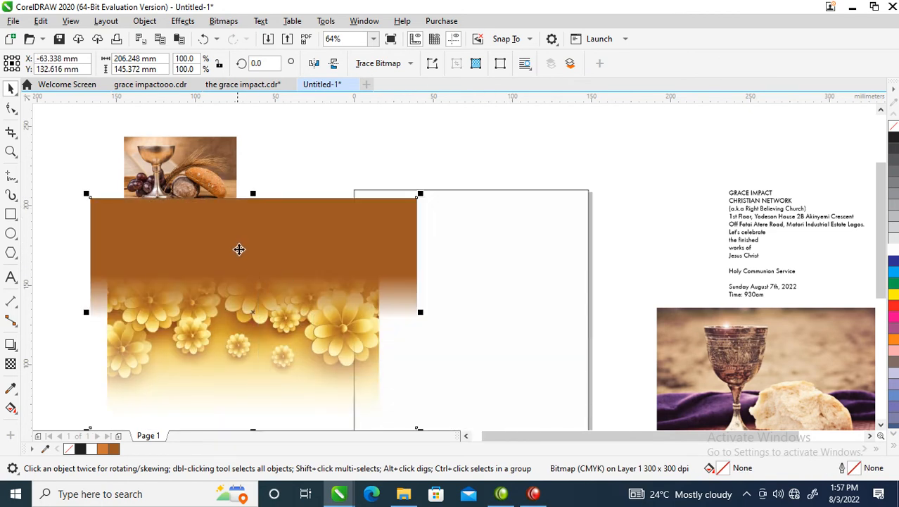
- PowerClip the combined brown and gold flower bitmap inside the page-sized rectangle
left_click(145, 22)
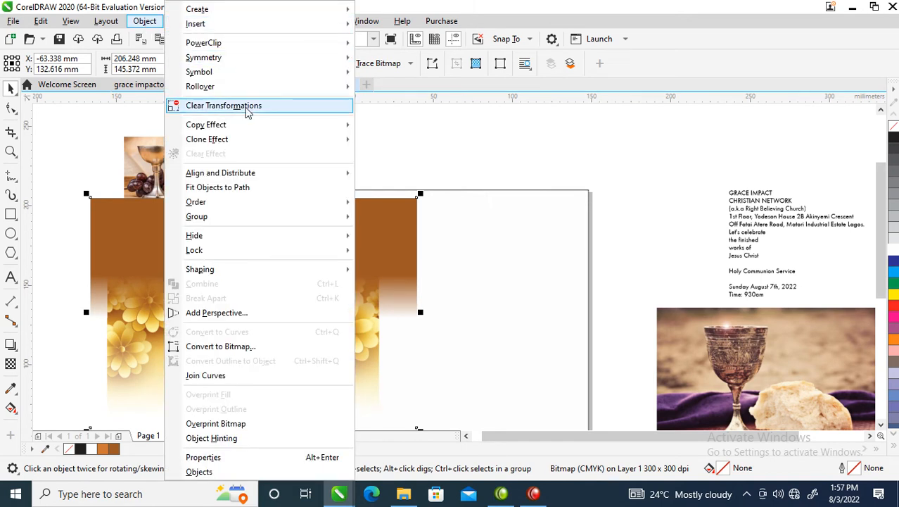
mouse_move(221, 44)
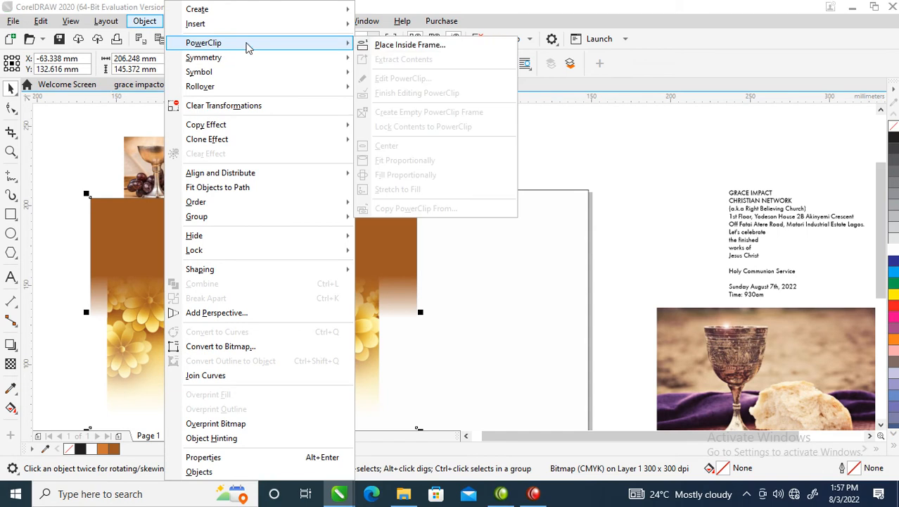
left_click(434, 47)
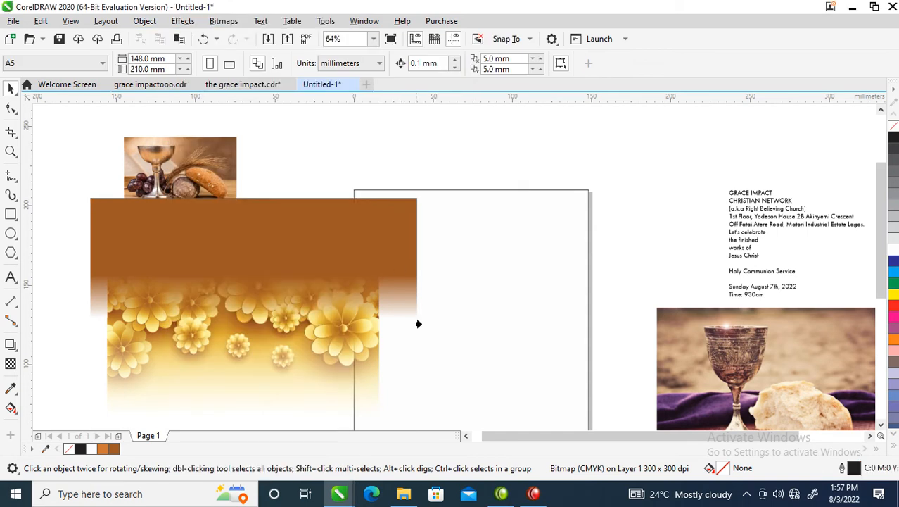
left_click(498, 229)
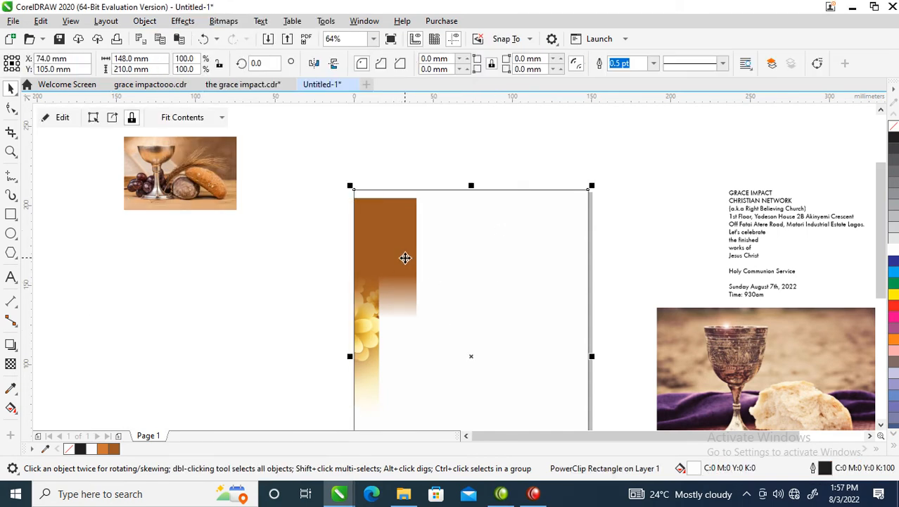
- Reposition the flower bitmap inside its frame so the brown area fills the top of the flyer across its full width
left_click(386, 236)
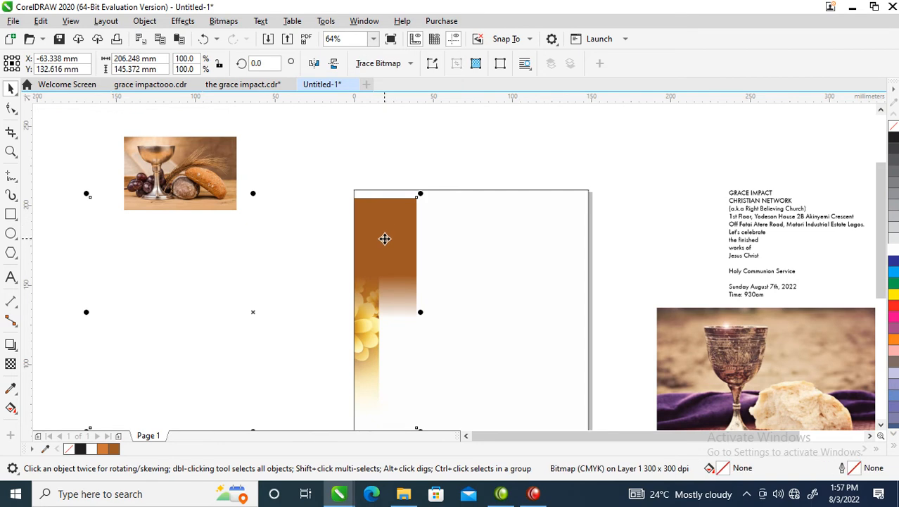
left_click_drag(384, 239, 593, 227)
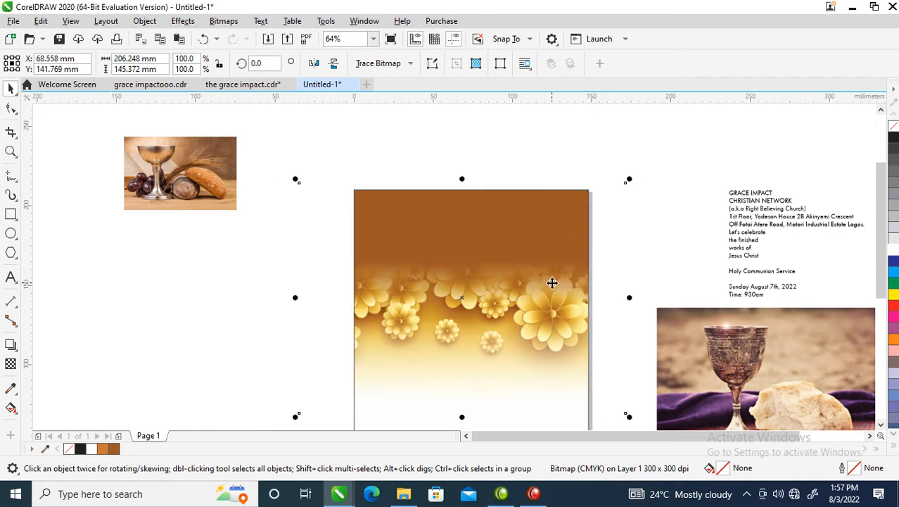
left_click(693, 190)
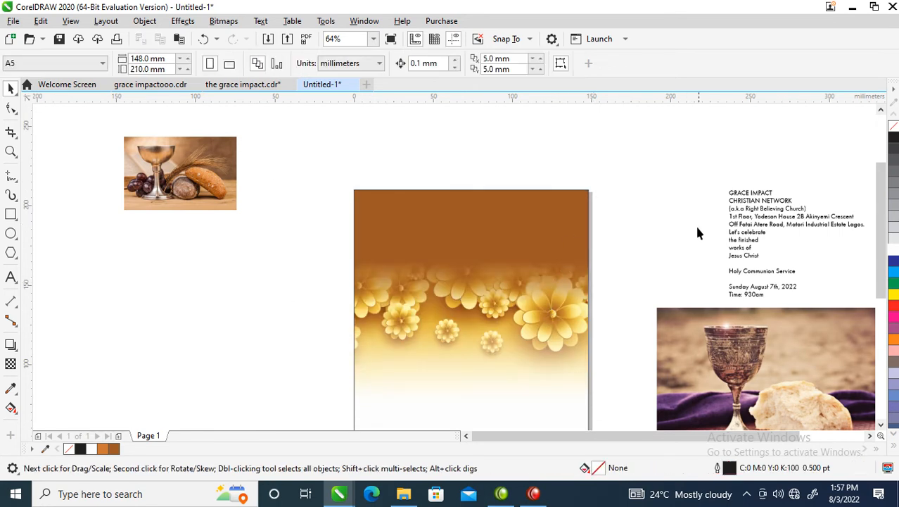
- Tint the page rectangle's white fill in small increments of yellow to a pale yellow of C0 M0 Y53 K0
left_click(502, 238)
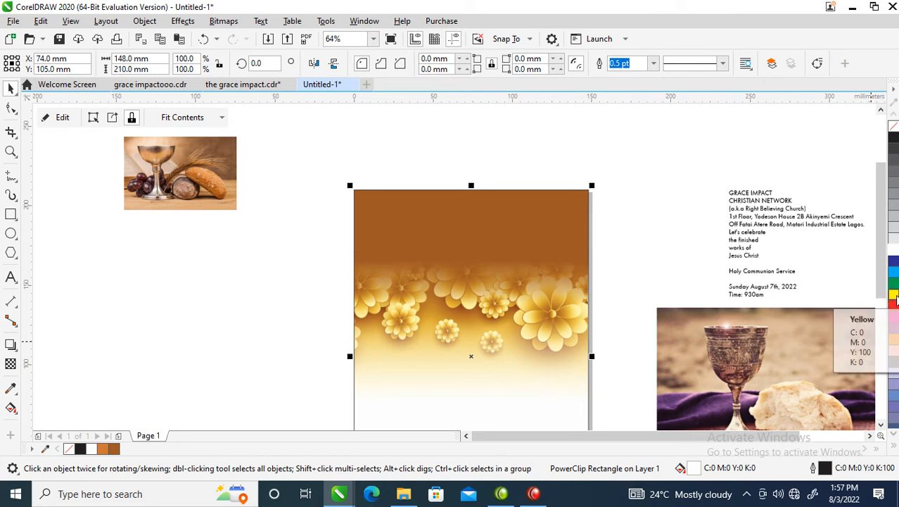
left_click(892, 295, "ctrl")
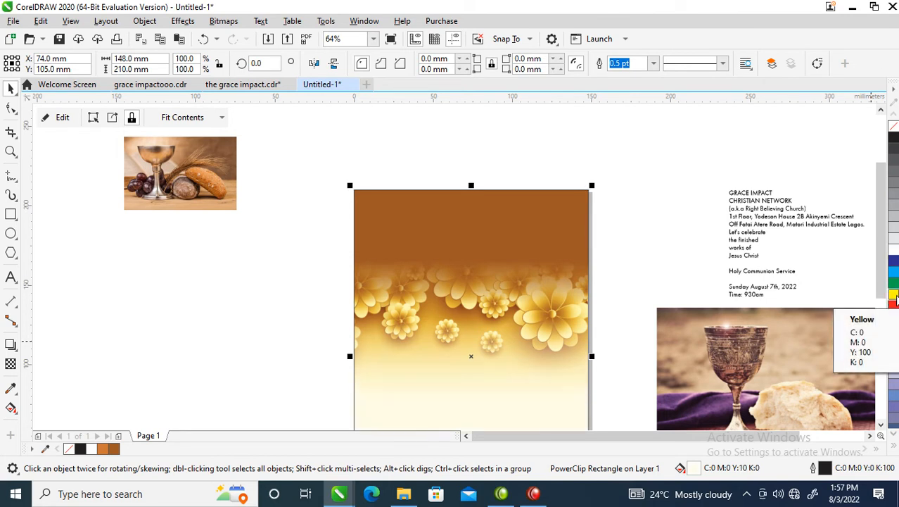
left_click(892, 296, "ctrl")
left_click(892, 295, "ctrl")
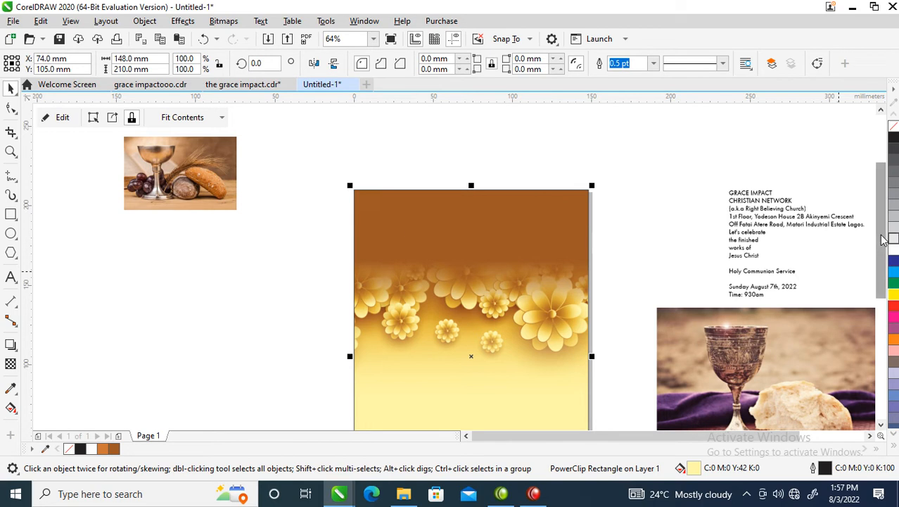
left_click(894, 296, "ctrl")
- Move the photo of the chalice, grapes and bread onto the flyer below the brown header and enlarge it slightly
scroll(351, 301, "down", 2)
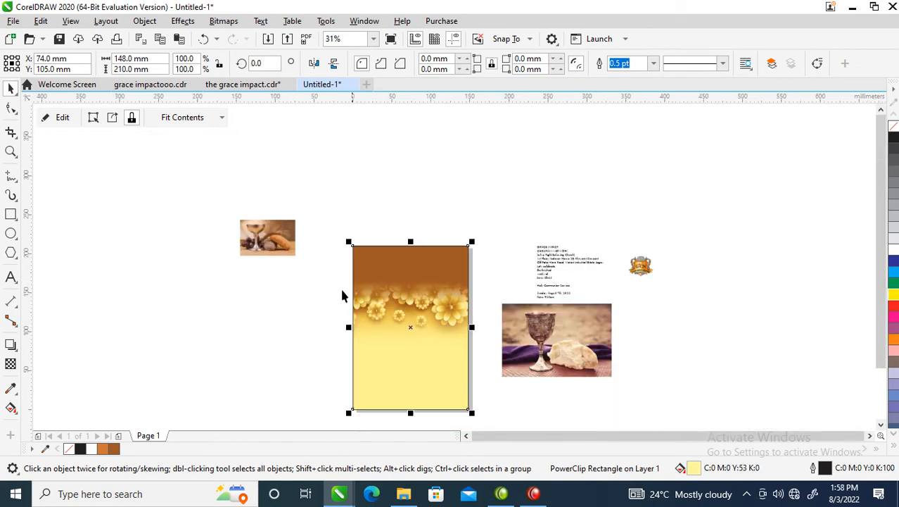
key("F2")
left_click_drag(169, 168, 695, 416)
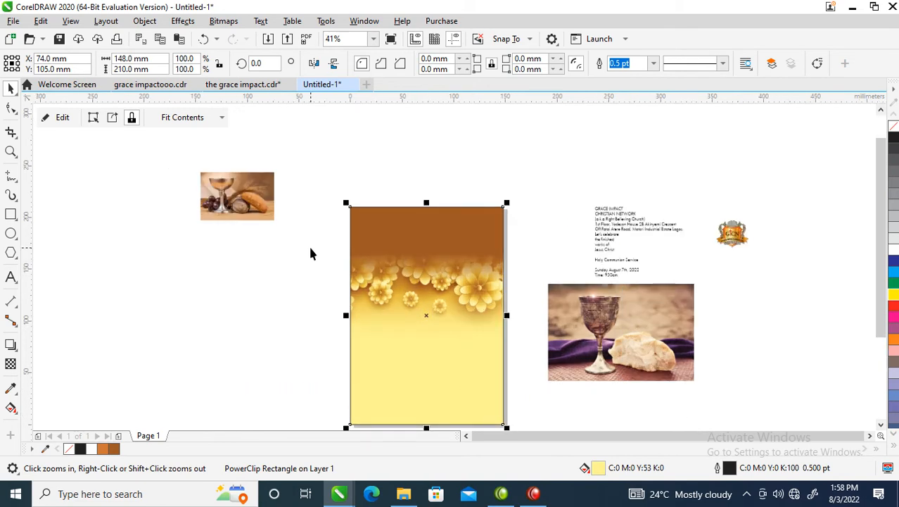
left_click_drag(238, 204, 421, 292)
left_click_drag(447, 261, 450, 257)
- Move the text block beside the flyer's left edge and place the church logo on the brown header
left_click_drag(614, 229, 272, 301)
left_click_drag(668, 176, 390, 239)
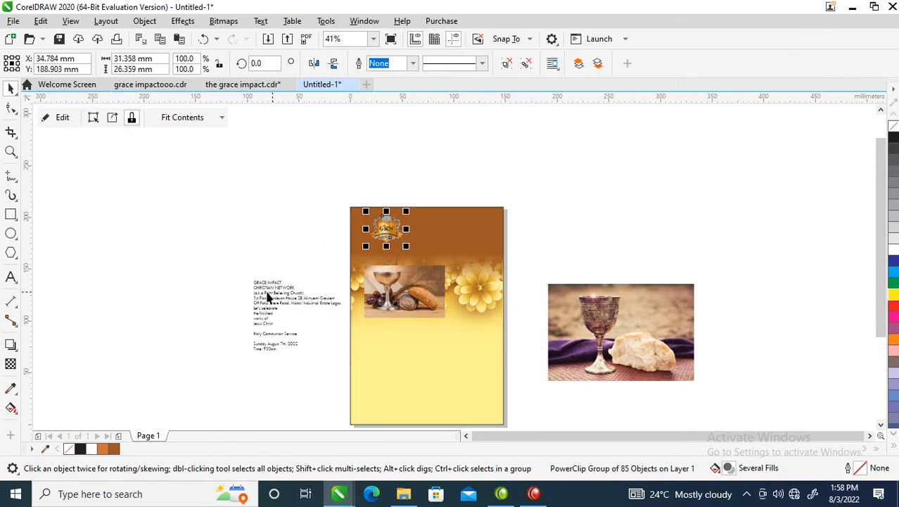
- Cut the church name, a.k.a. line and address lines from the text block and paste them beside the logo in the header
key("z")
left_click_drag(183, 200, 572, 357)
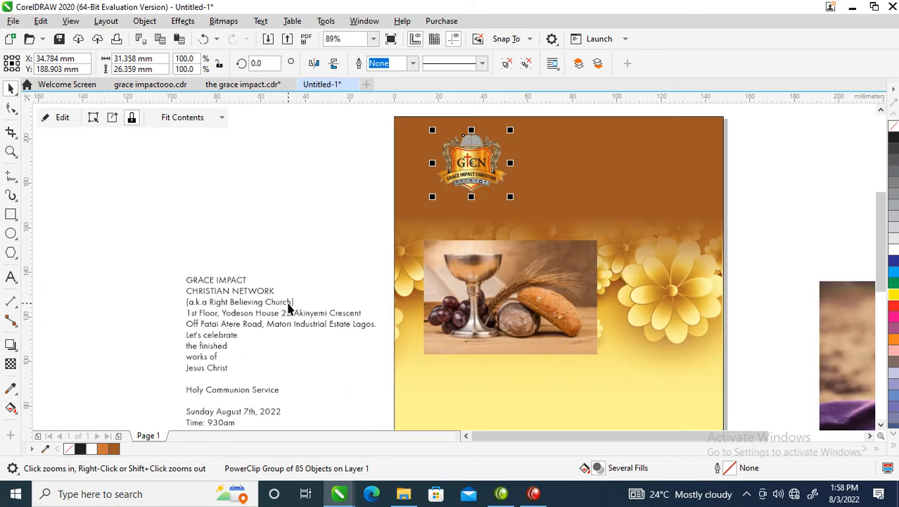
key("F8")
left_click(373, 318)
left_click_drag(376, 325, 167, 283)
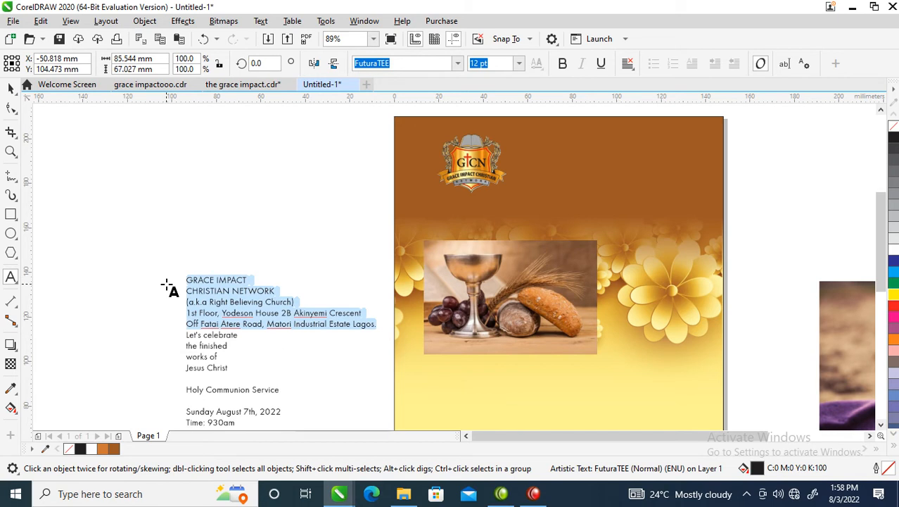
key("Delete")
left_click(534, 149)
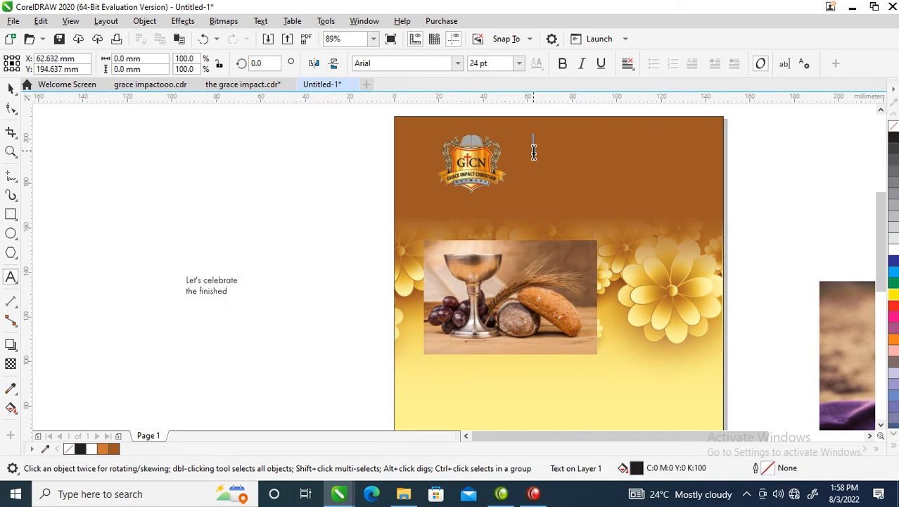
key("ctrl+v")
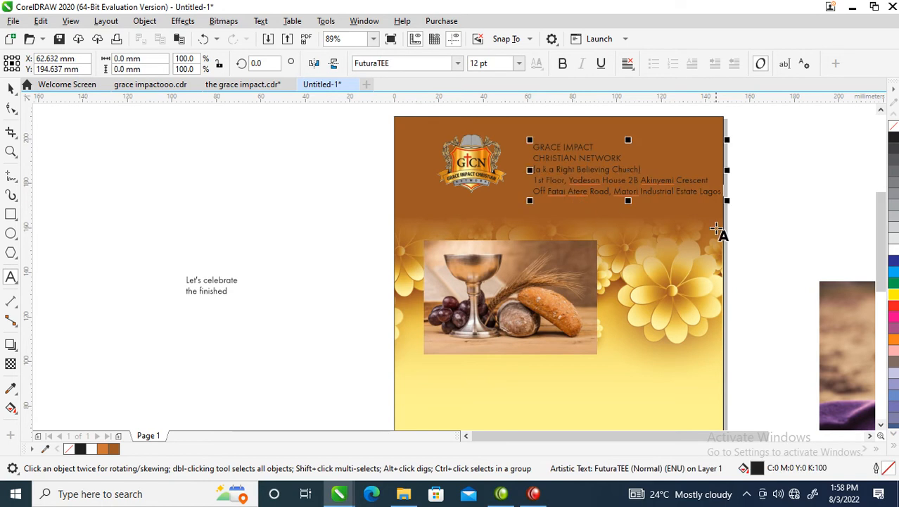
- Color the pasted header text white and break it apart into separate lines
key("ctrl+space")
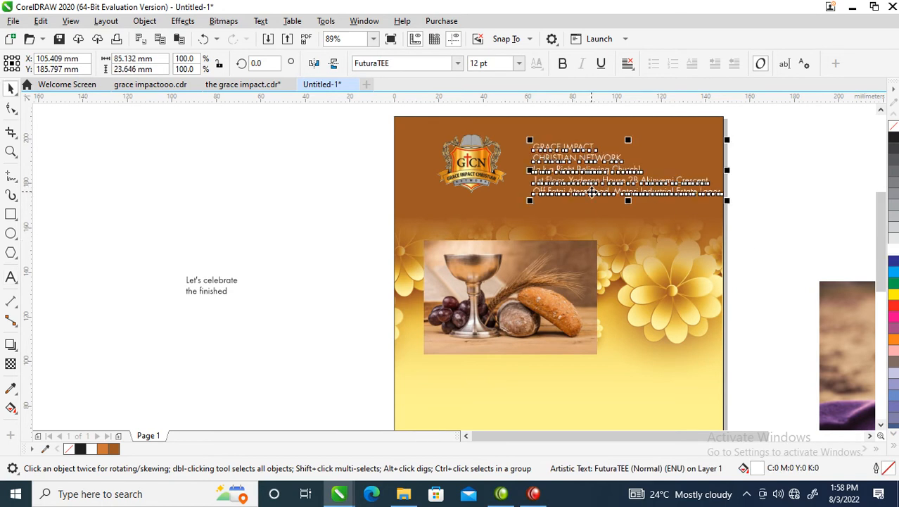
key("Tab")
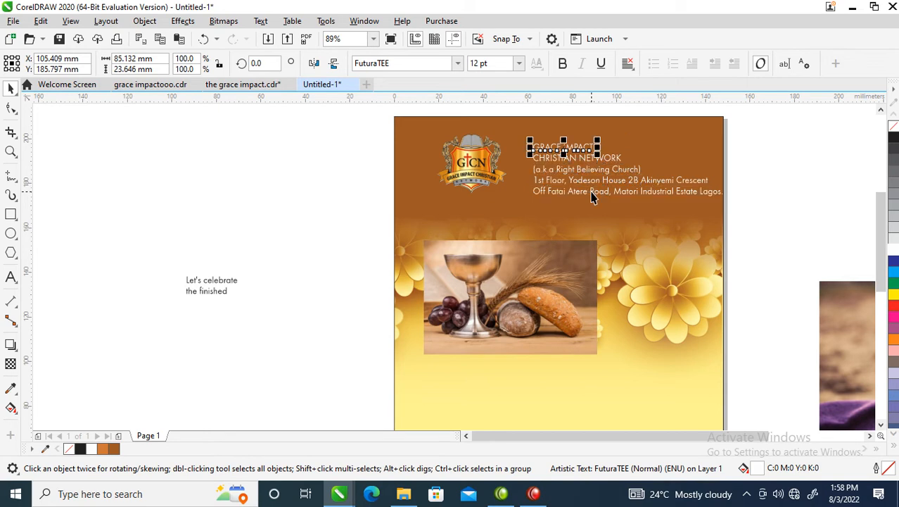
- Make the two church name lines bold, enlarge them to about 148%, and lower GRACE IMPACT closer to CHRISTIAN NETWORK
left_click(613, 159, "shift")
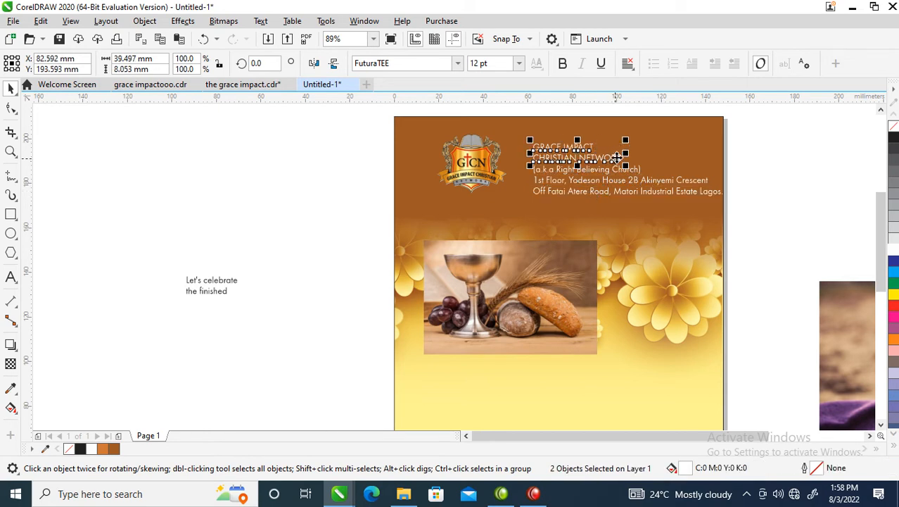
left_click(562, 63)
left_click_drag(634, 140, 684, 130)
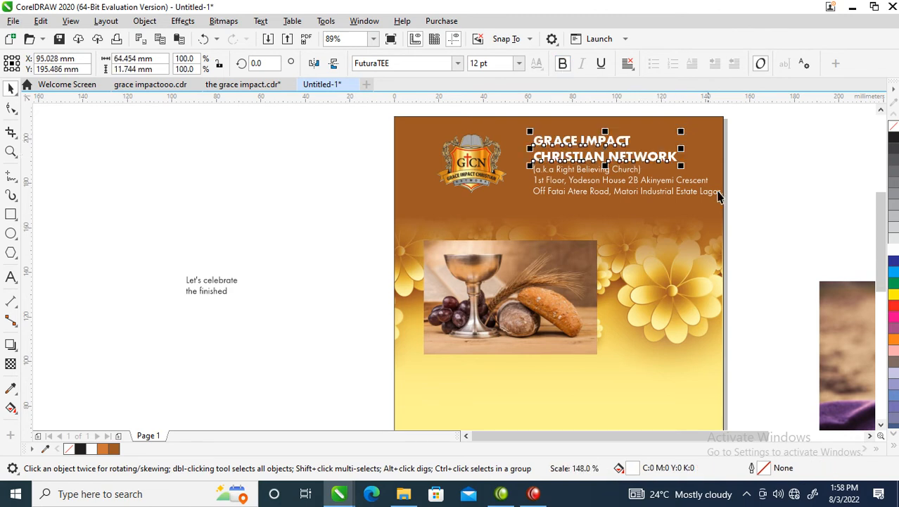
left_click(791, 175)
left_click_drag(620, 151, 623, 158)
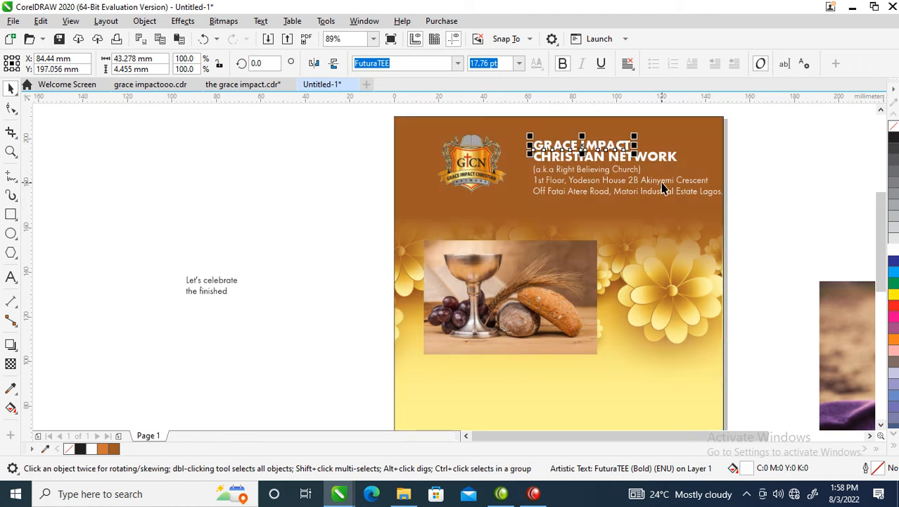
- Move the two address lines down slightly to leave a gap below the a.k.a. line
left_click(661, 182)
left_click(659, 192, "shift")
left_click_drag(659, 194, 659, 201)
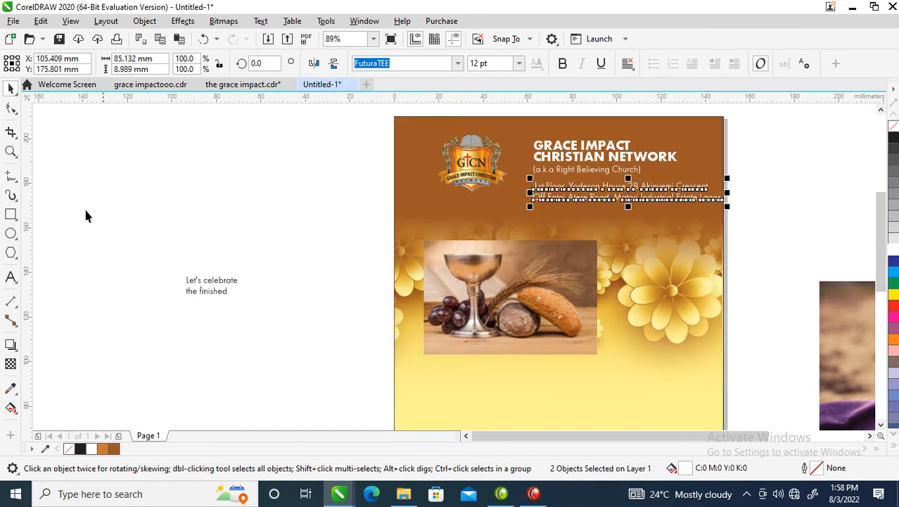
- Draw a white horizontal divider about 71 mm long between the a.k.a. line and the address, with a 2 pt outline
left_click(10, 176)
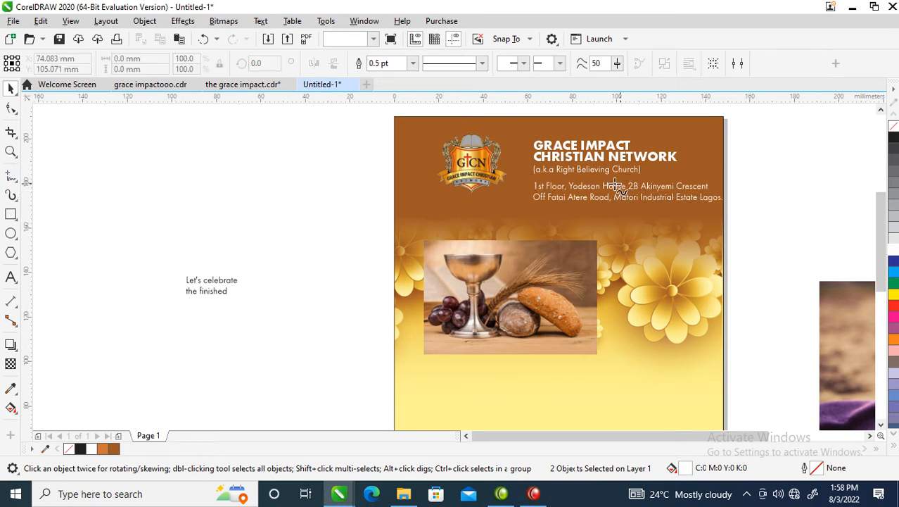
left_click(535, 181)
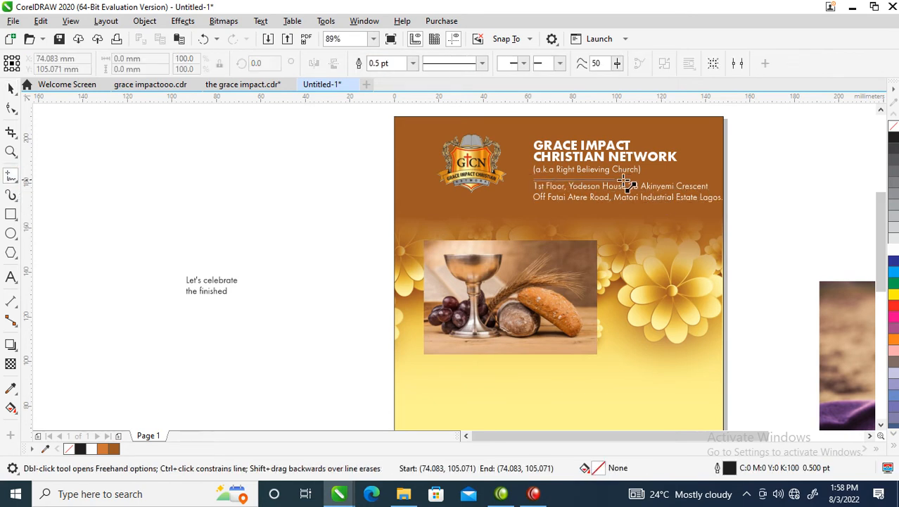
left_click(693, 182)
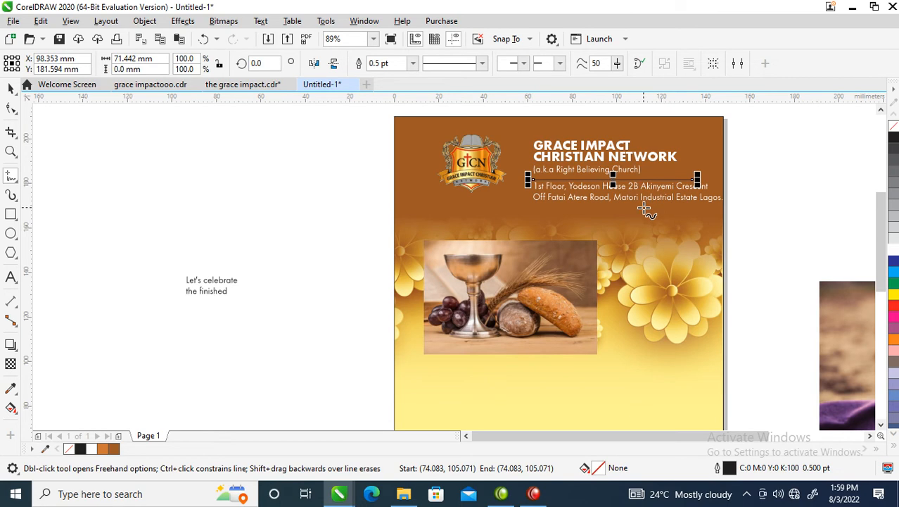
key("space")
right_click(896, 252)
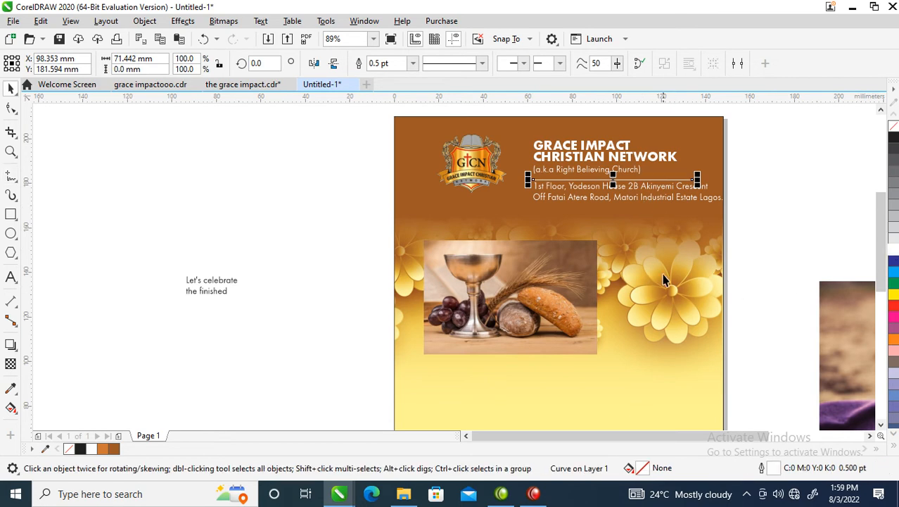
key("F12")
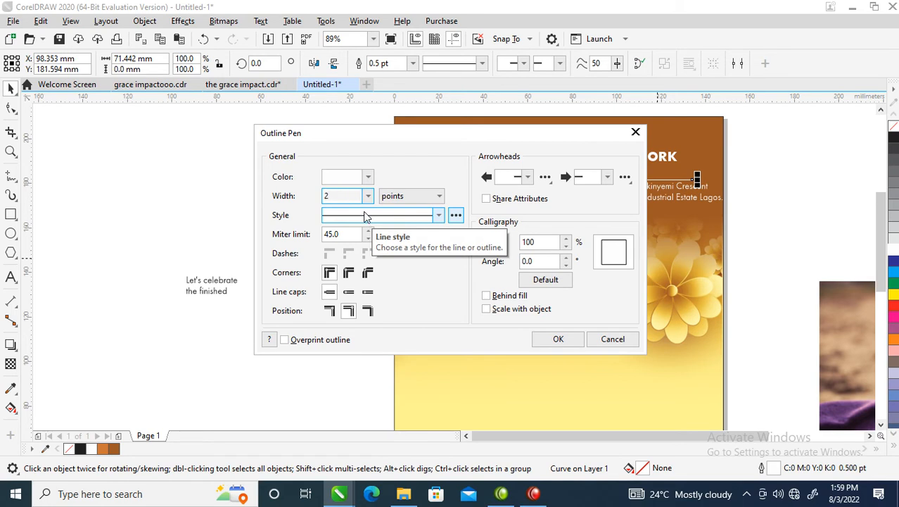
key("Escape")
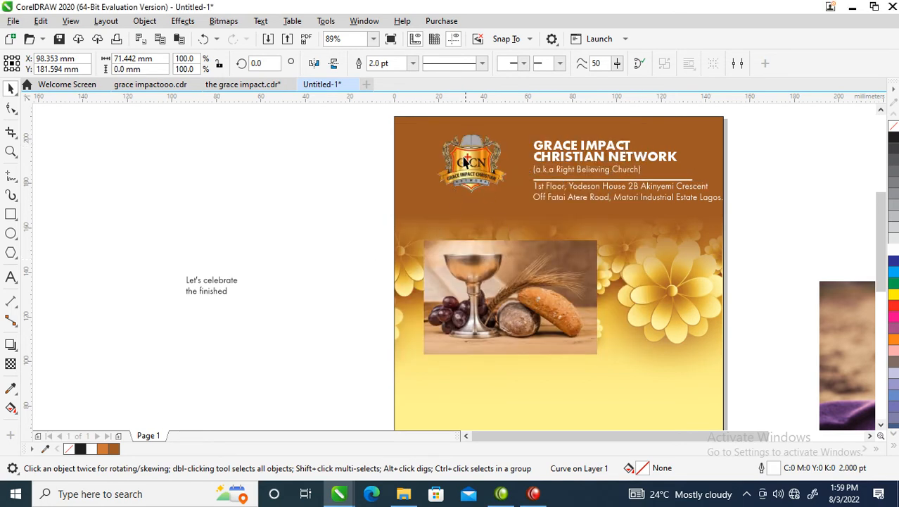
- Center the divider in the gap above the address and lengthen it rightward to about 77 mm
key("F2")
left_click_drag(448, 128, 718, 241)
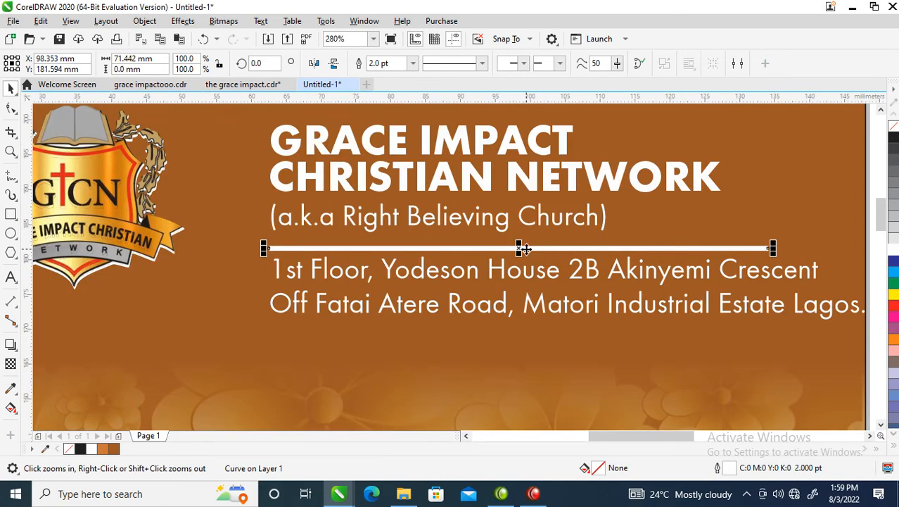
left_click_drag(527, 249, 532, 244)
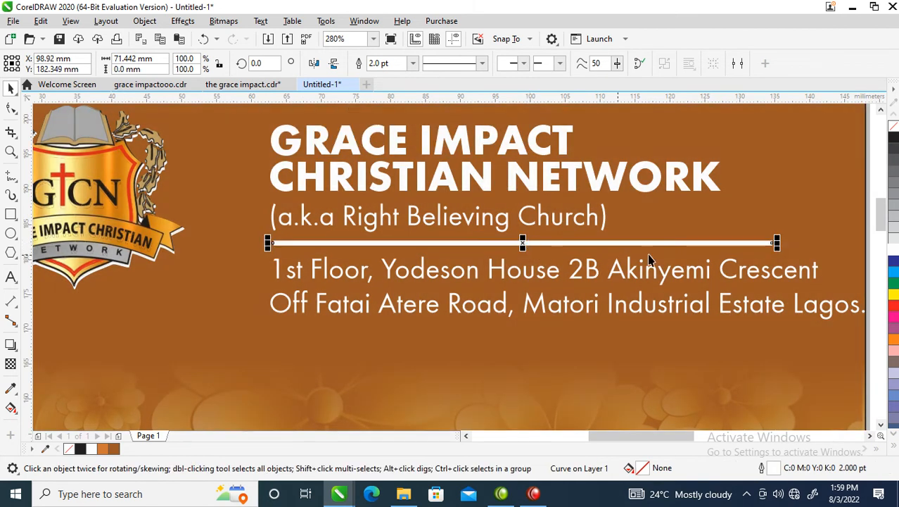
left_click_drag(775, 243, 815, 243)
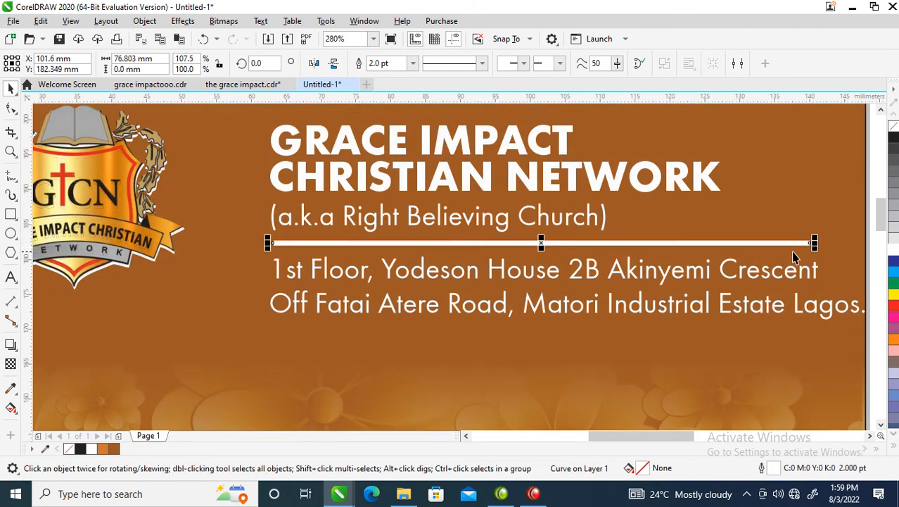
- Move the header text lines and divider together closer to the logo and slightly upward
scroll(711, 267, "down", 4)
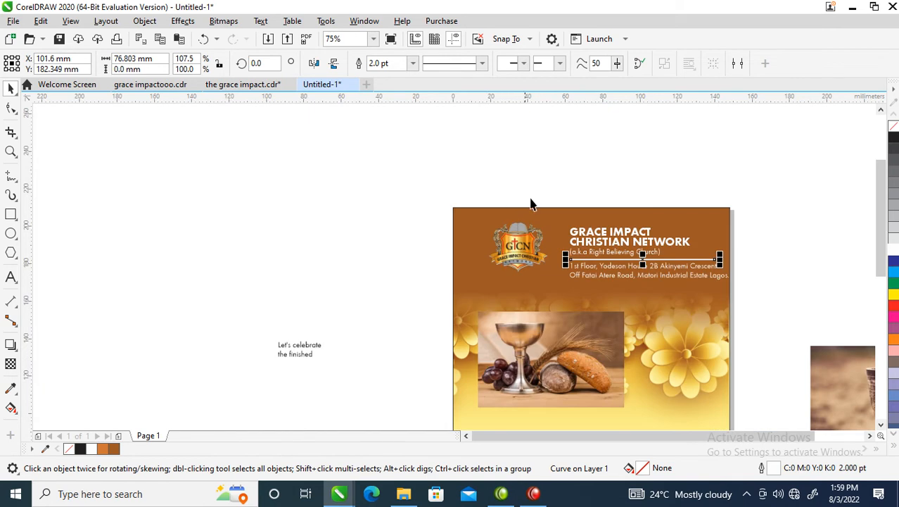
left_click_drag(775, 302, 777, 303)
left_click_drag(701, 272, 663, 256)
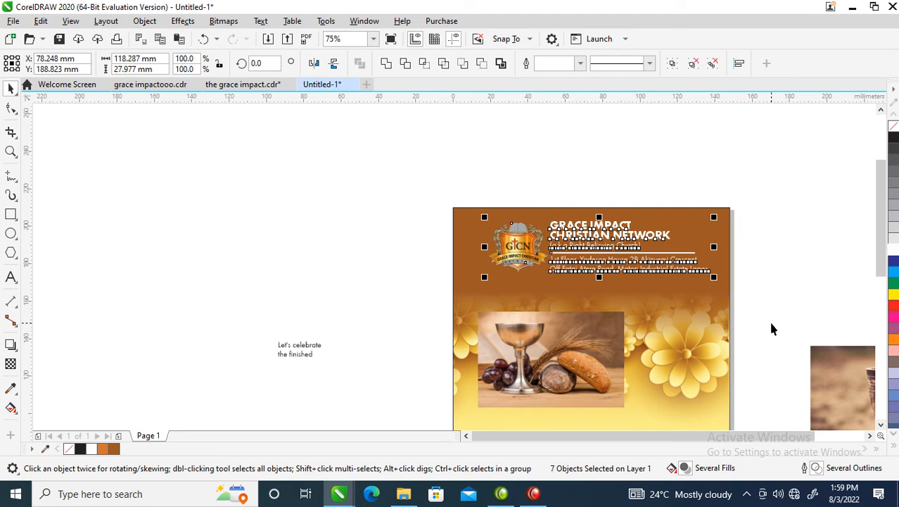
- Center the logo, header text and divider horizontally on the flyer background
left_click(683, 302)
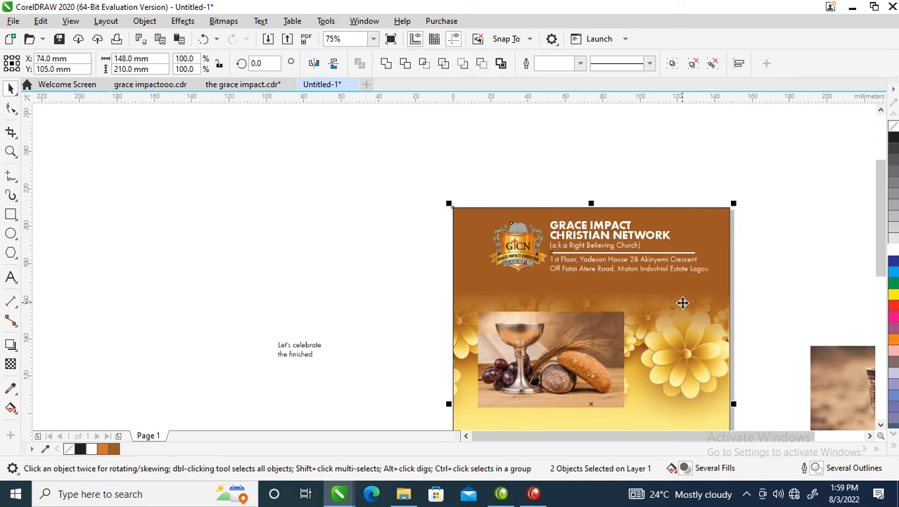
key("c")
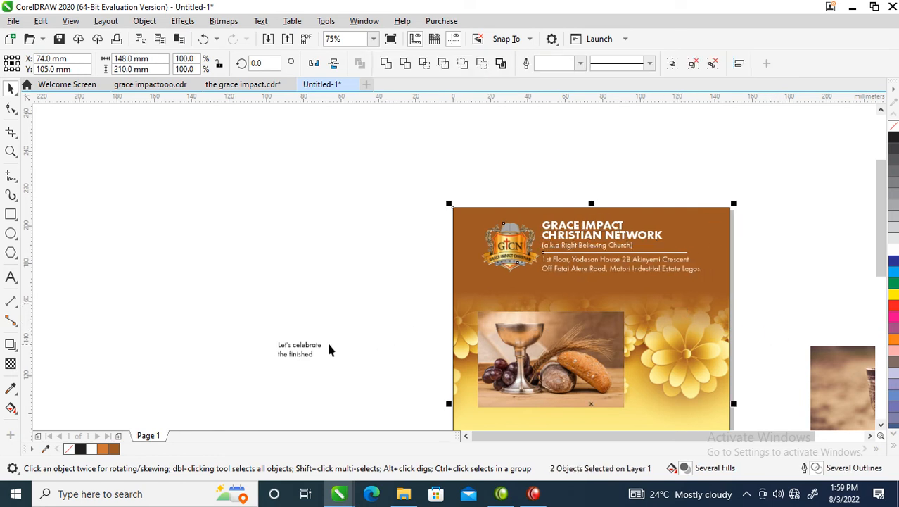
left_click(312, 349)
scroll(341, 349, "down", 4)
left_click_drag(261, 275, 465, 372)
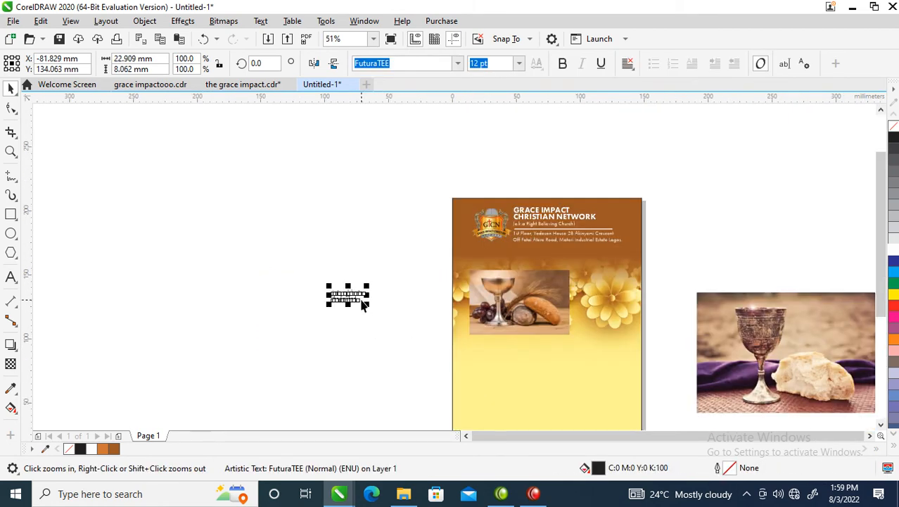
left_click_drag(367, 303, 444, 373)
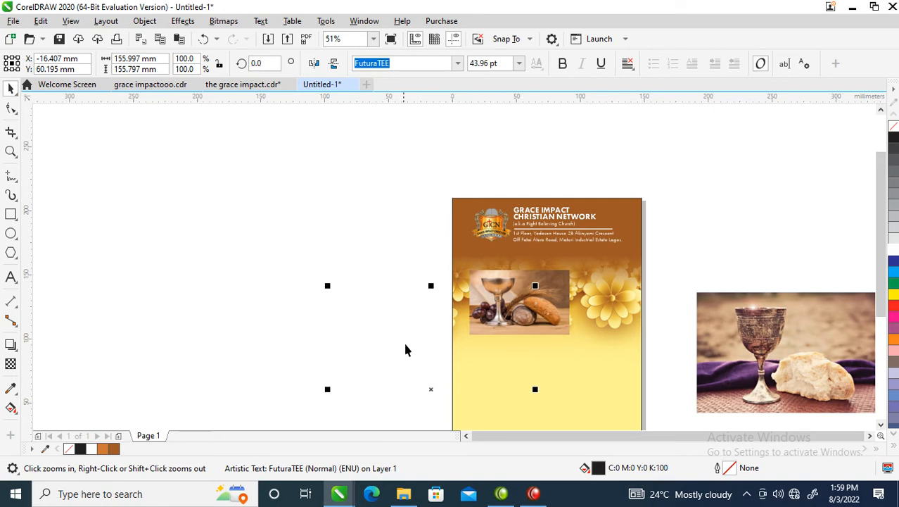
key("ctrl+z")
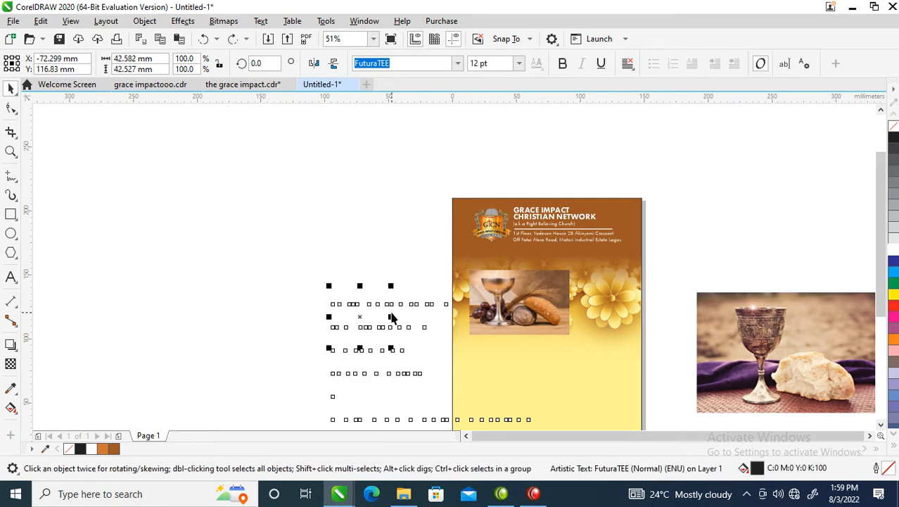
- Place the event text in the yellow area below the communion photo, right-aligned at 12 pt with a black fill
scroll(373, 314, "down", 2)
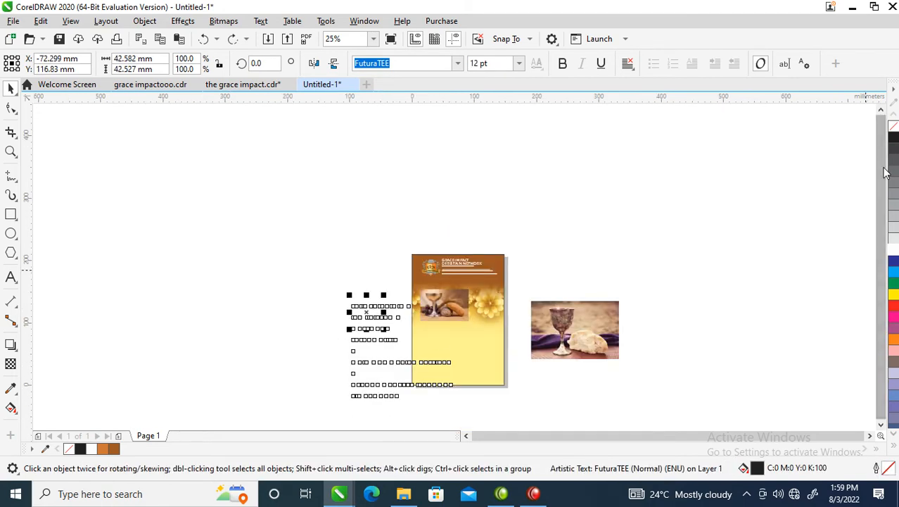
left_click(894, 138)
key("F2")
left_click_drag(294, 245, 535, 391)
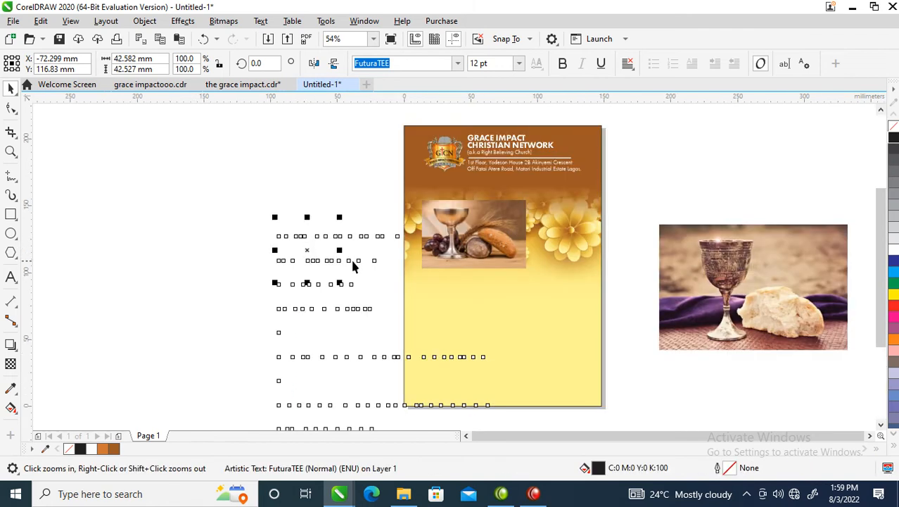
left_click(376, 242)
left_click_drag(132, 179, 450, 416)
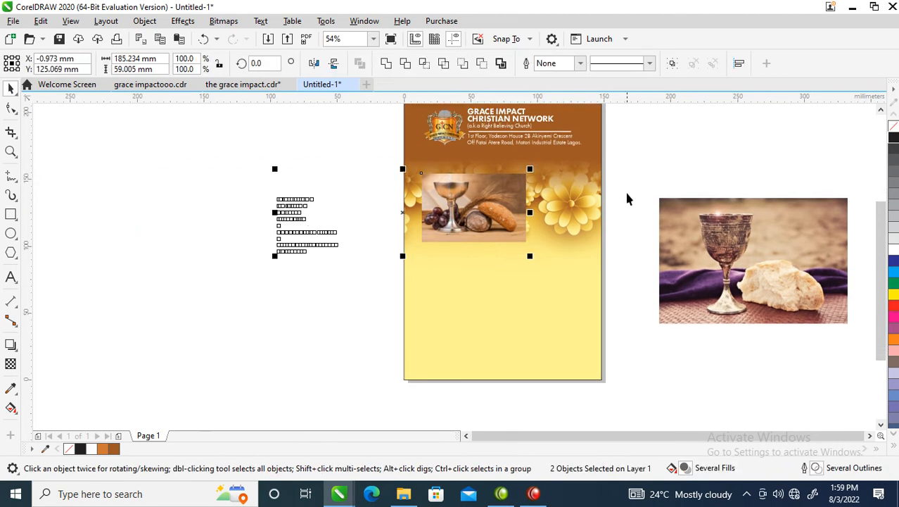
left_click(367, 246)
left_click_drag(186, 163, 464, 348)
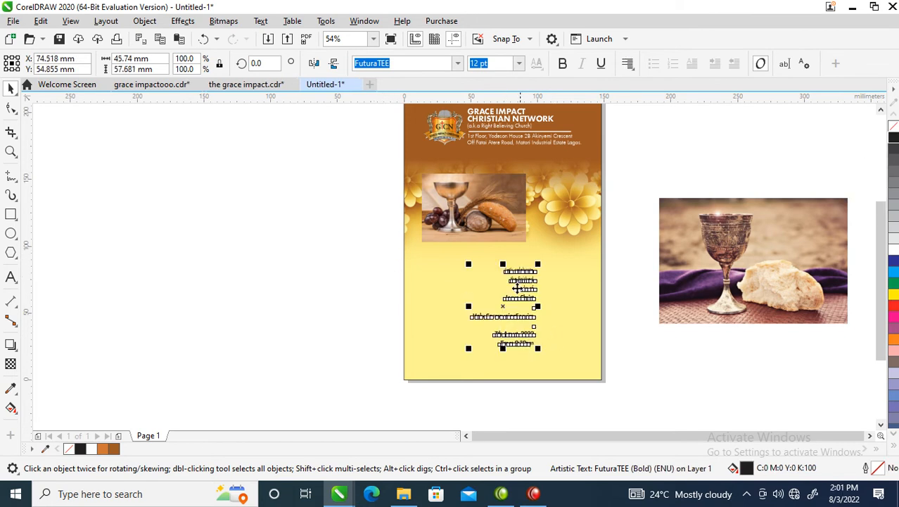
- Take "Let's celebrate the finished works of Jesus Christ" out of the event text and paste it as separate text over the photo's right edge
key("z")
left_click_drag(347, 165, 661, 348)
double_click(492, 297)
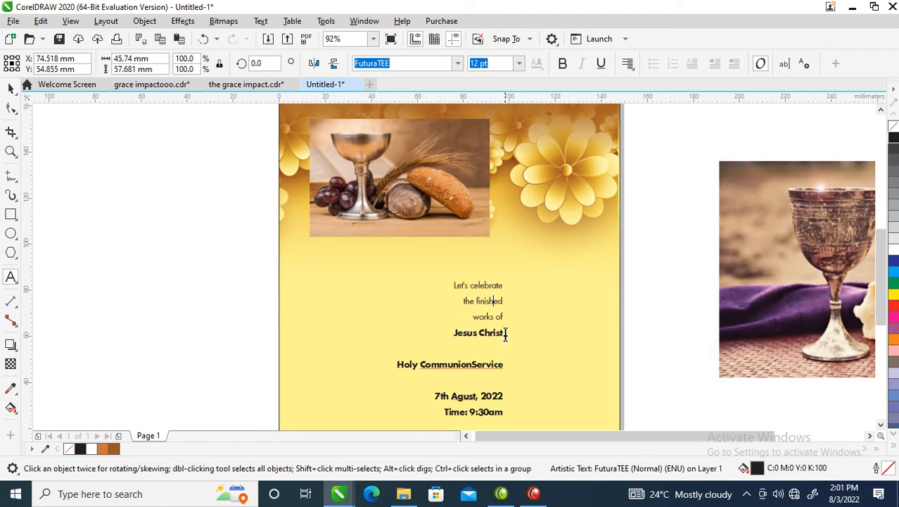
left_click_drag(505, 332, 451, 282)
key("ctrl+c")
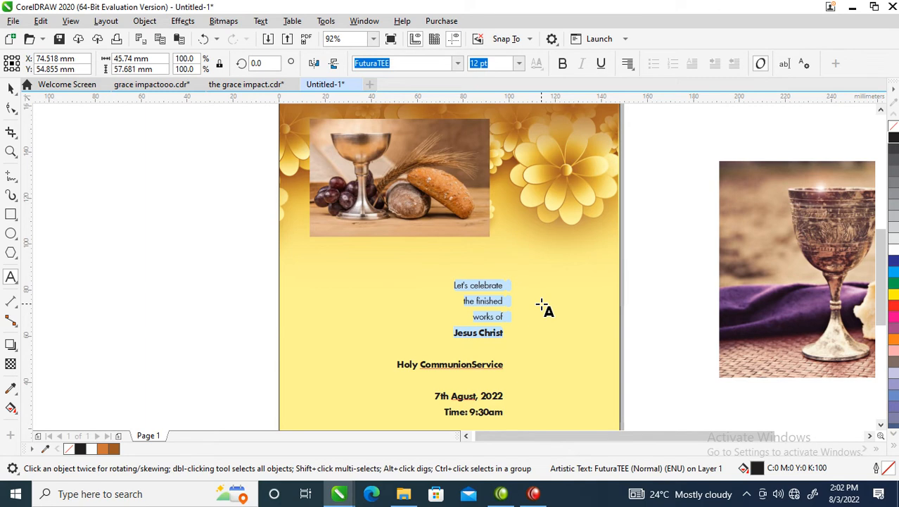
key("Delete")
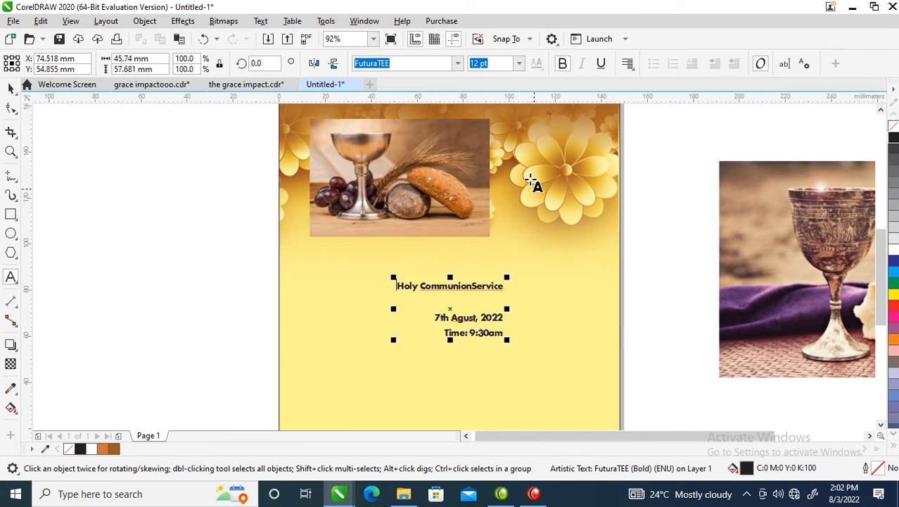
left_click(520, 137)
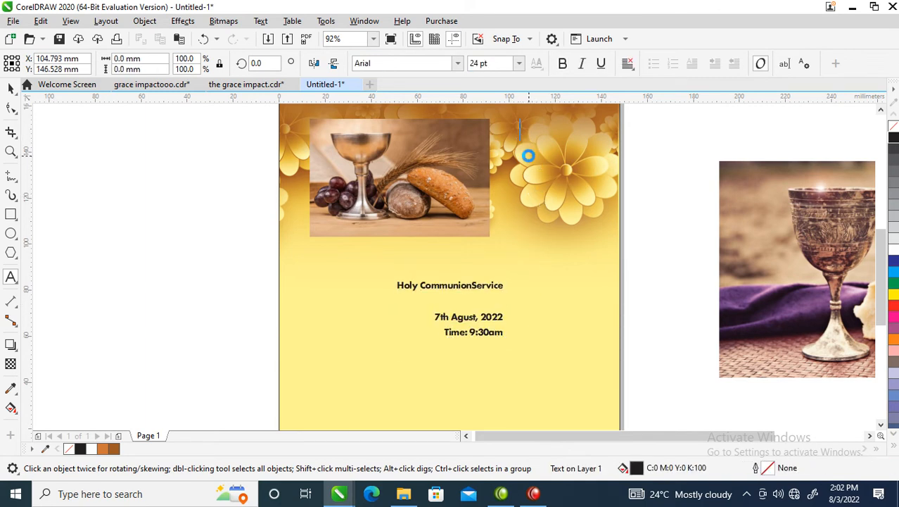
key("ctrl+v")
key("ctrl+space")
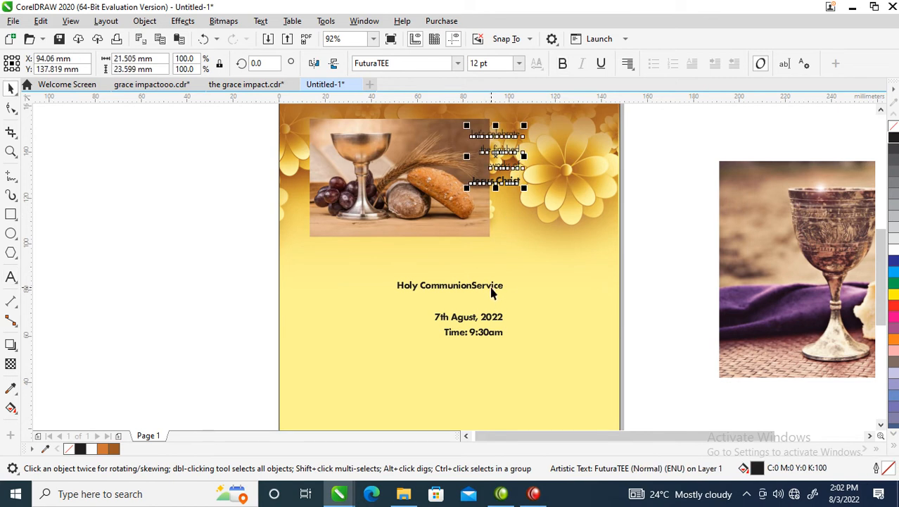
- Break the event text into separate lines, with "Service" as its own text line below "Holy Communion"
left_click(491, 291)
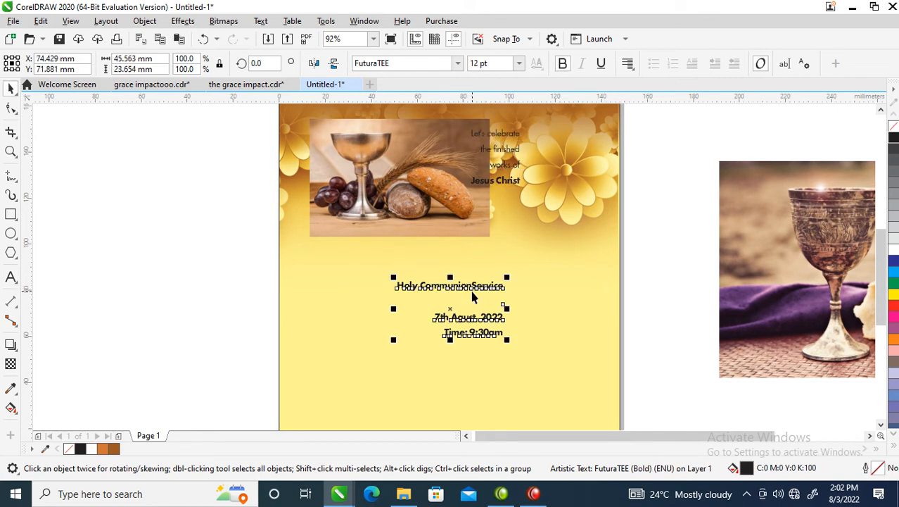
left_click(473, 295)
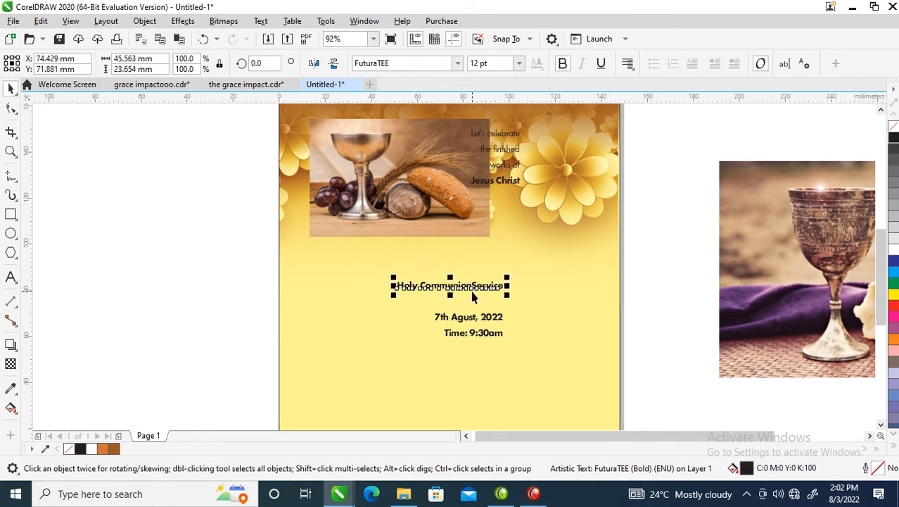
double_click(473, 285)
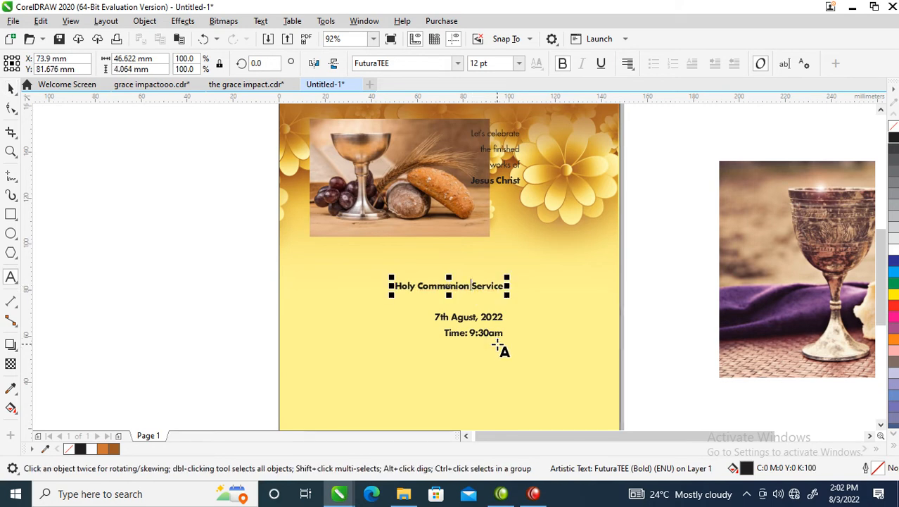
key("Return")
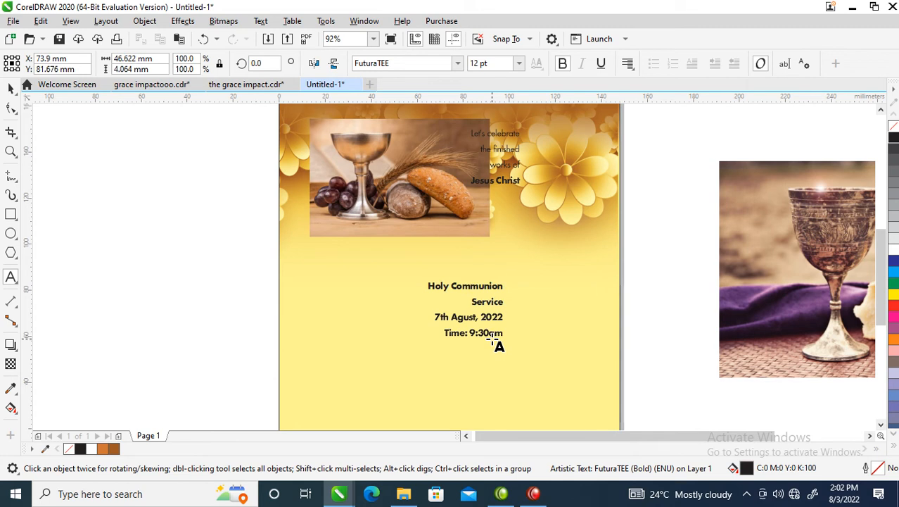
key("ctrl+space")
key("ctrl+k")
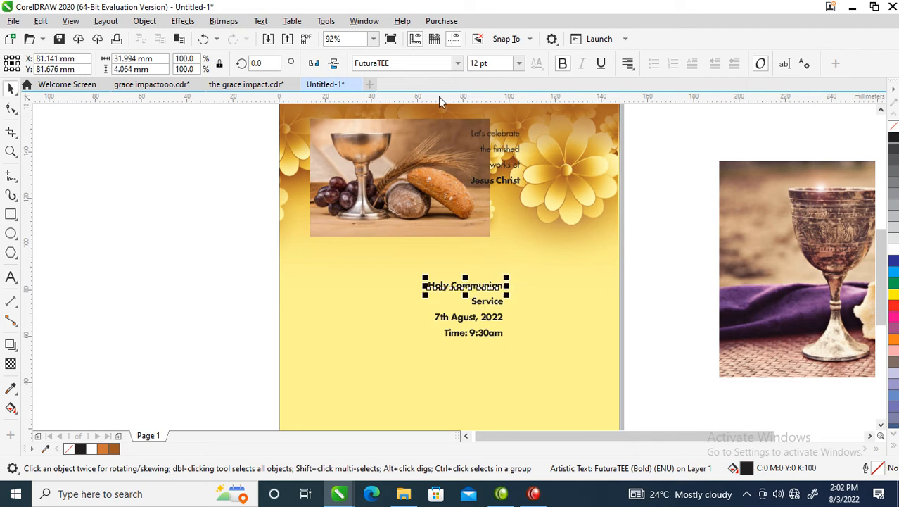
- Set "Holy Communion" in Hello Paris Serif, enlarge it to about 116 mm wide and add a black hairline outline
left_click(458, 63)
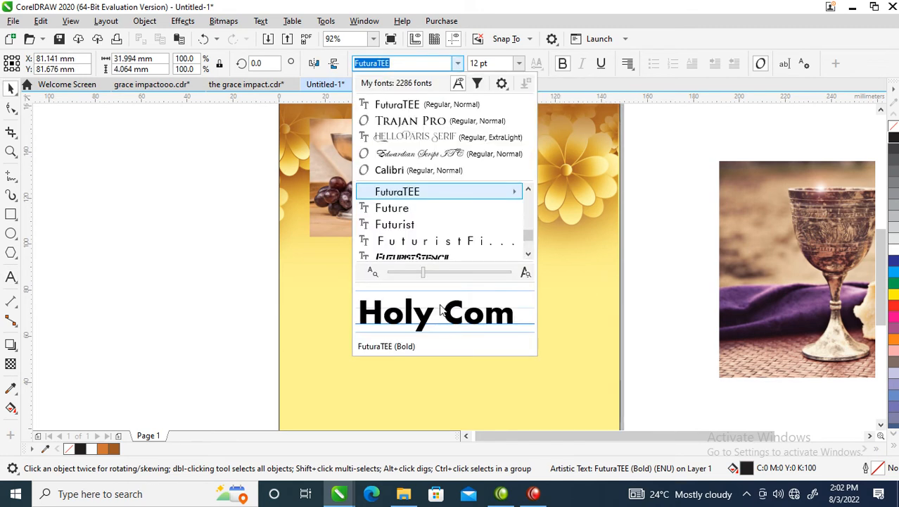
left_click(412, 137)
left_click_drag(509, 278, 598, 233)
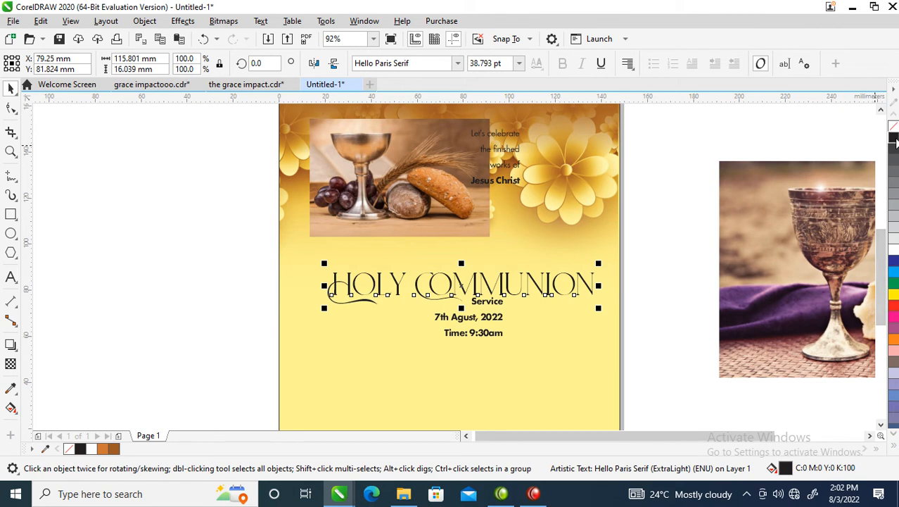
left_click(895, 141)
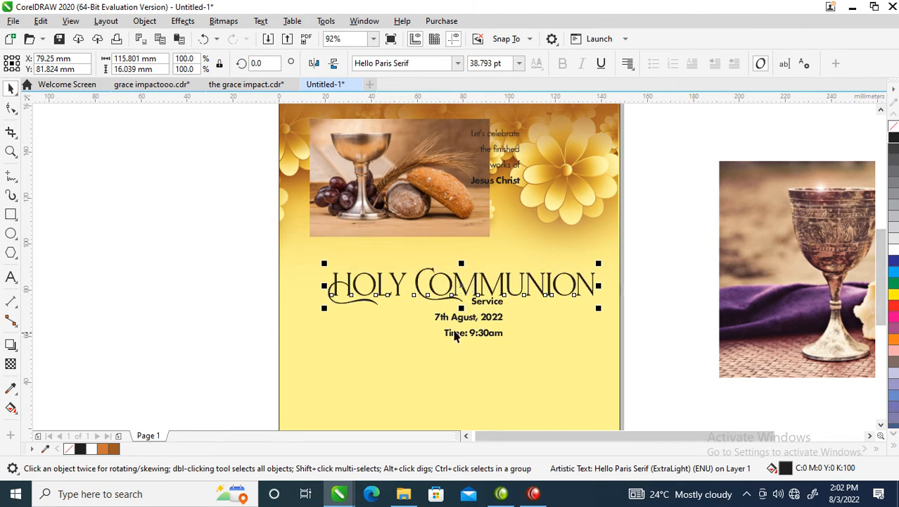
- Move the Service, date and time lines down together to clear the space below the "Holy Communion" heading
scroll(647, 261, "down", 2)
key("F2")
left_click_drag(412, 204, 689, 363)
left_click_drag(656, 230, 511, 276)
left_click_drag(371, 325, 371, 325)
left_click_drag(449, 268, 413, 341)
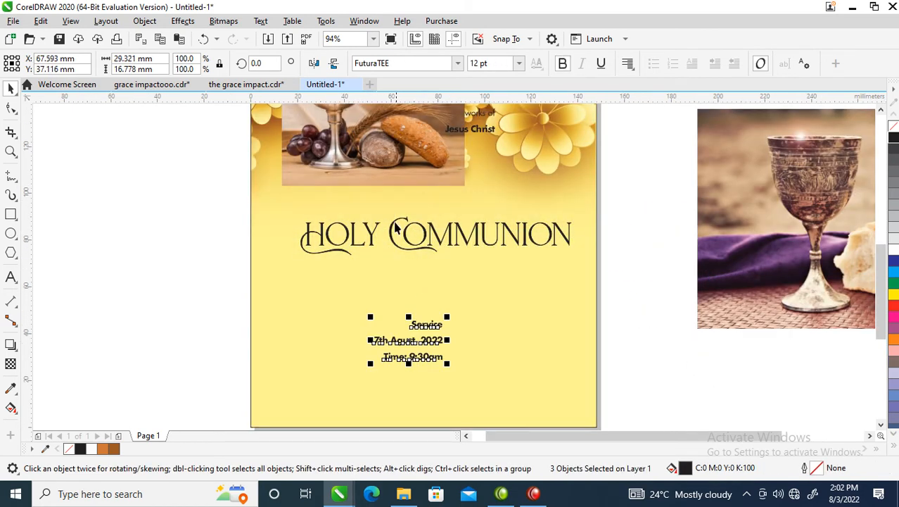
- Split the heading onto two lines and break it into separate "Holy" and "Communion" text objects
double_click(392, 237)
key("Return")
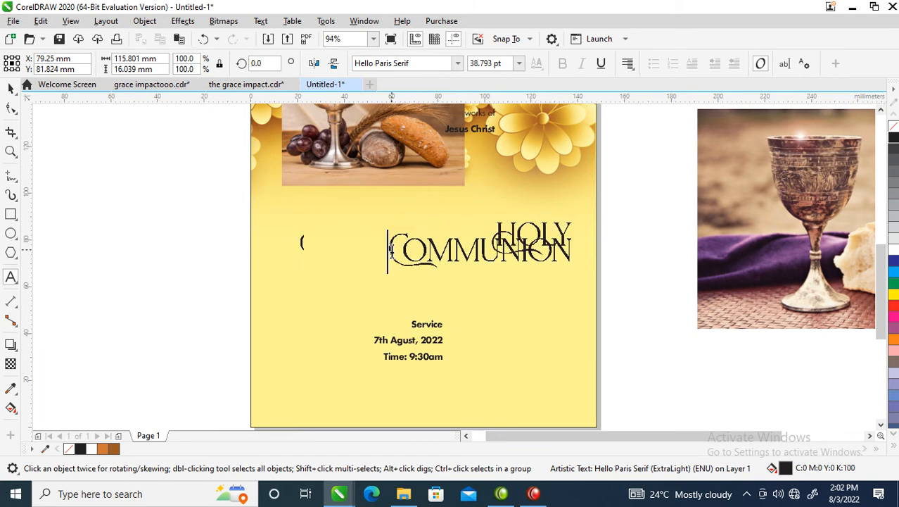
key("Escape")
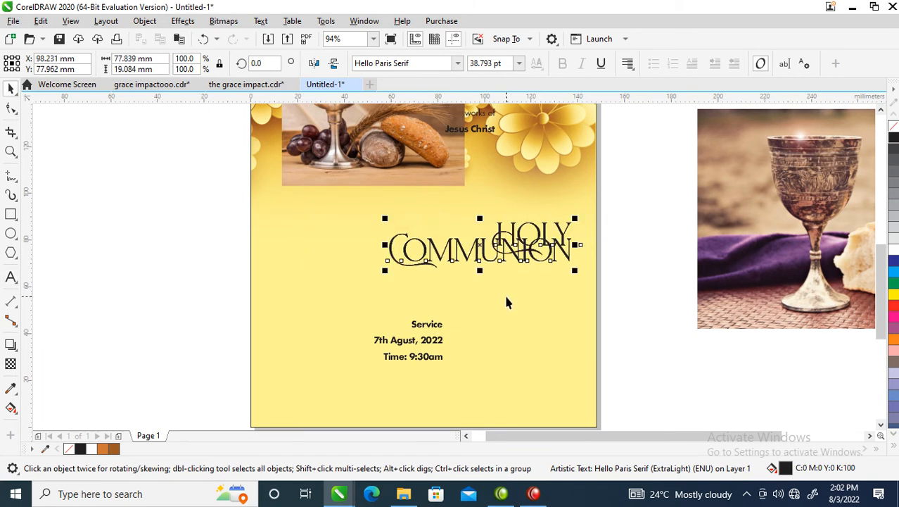
key("ctrl+k")
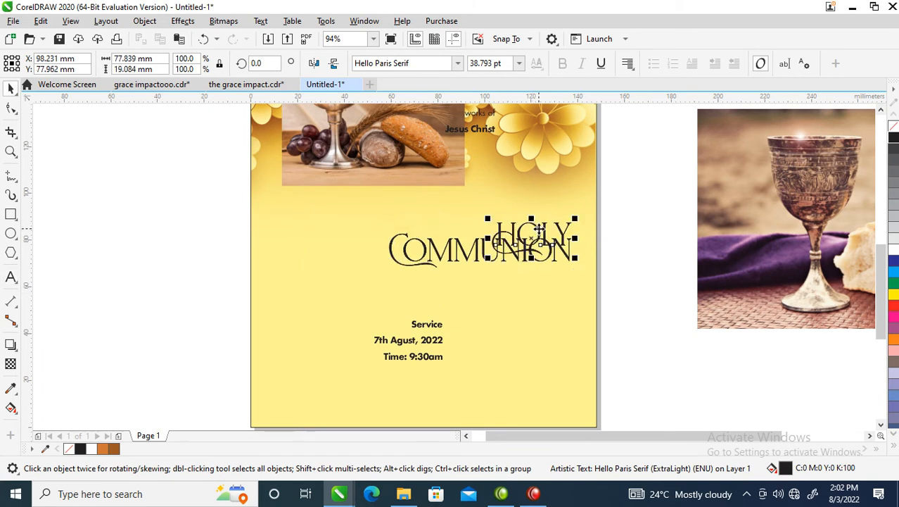
- Move "Holy" above the beginning of "Communion" and color it with the document's dark brown (C29 M69 Y100 K19)
left_click_drag(539, 229, 429, 225)
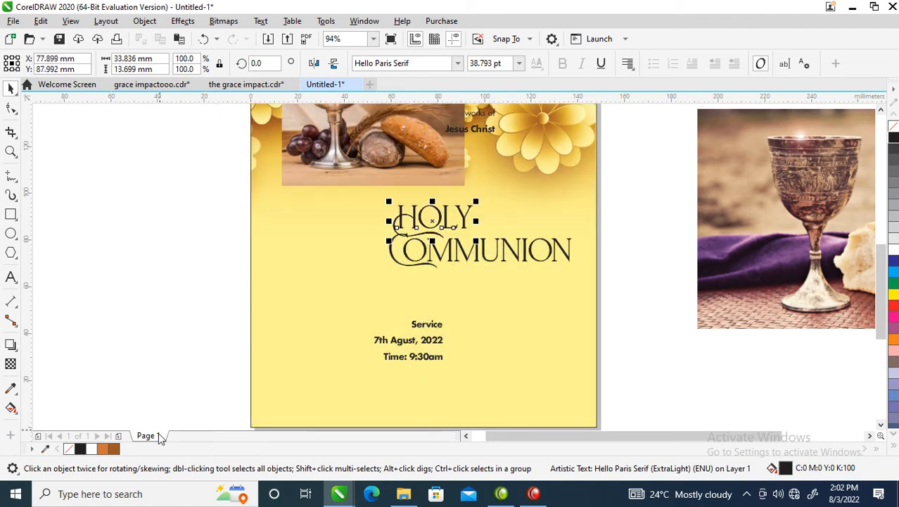
left_click(112, 450)
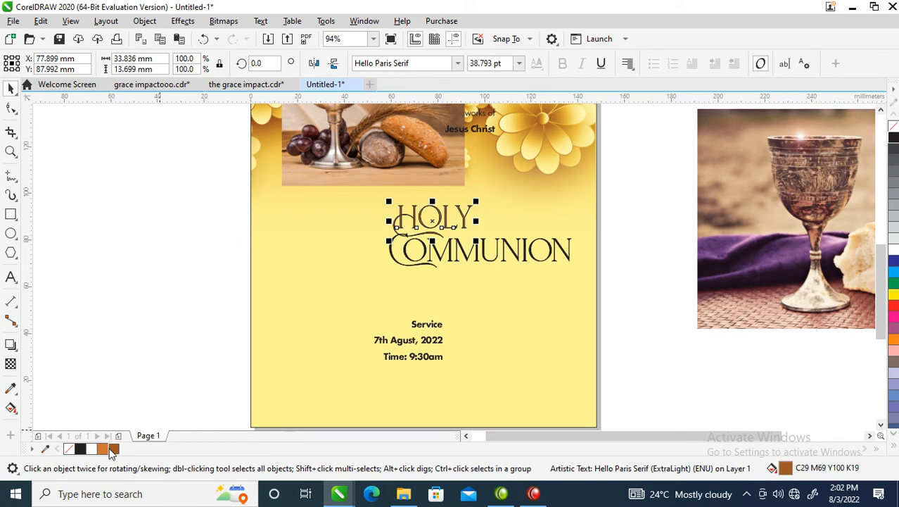
- Give "Holy" and "Communion" a 4 pt outline placed behind the fill and scaling with the object
left_click(460, 248, "shift")
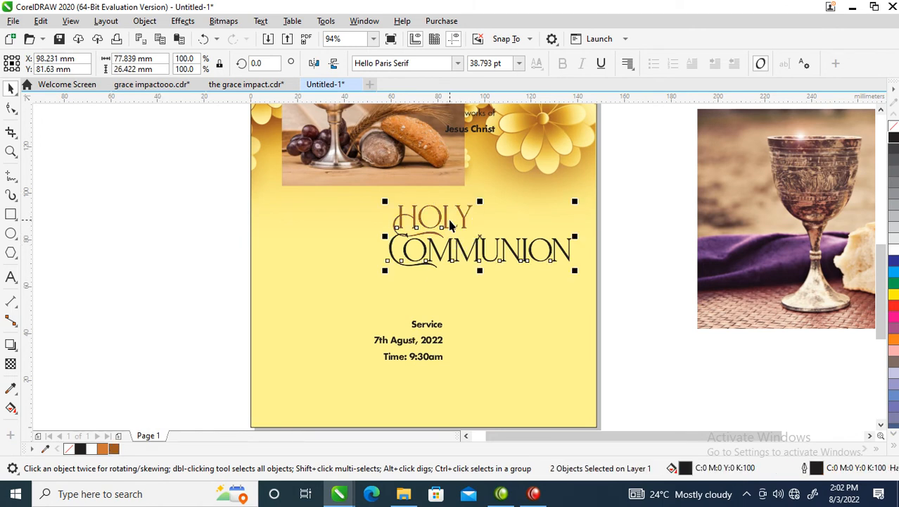
key("F12")
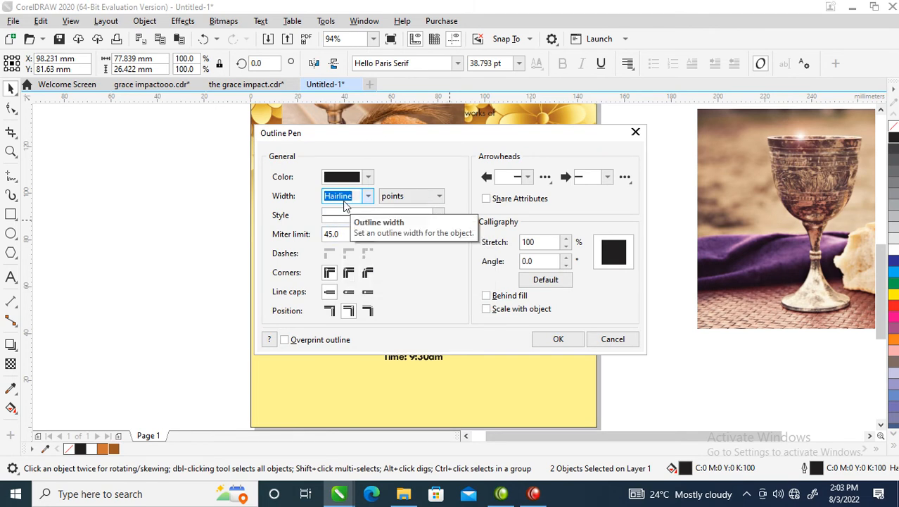
type("4")
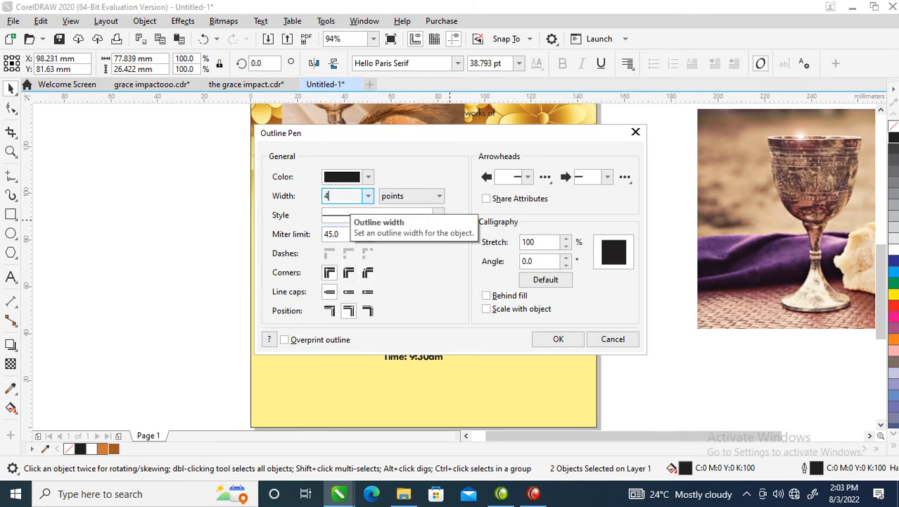
left_click(492, 298)
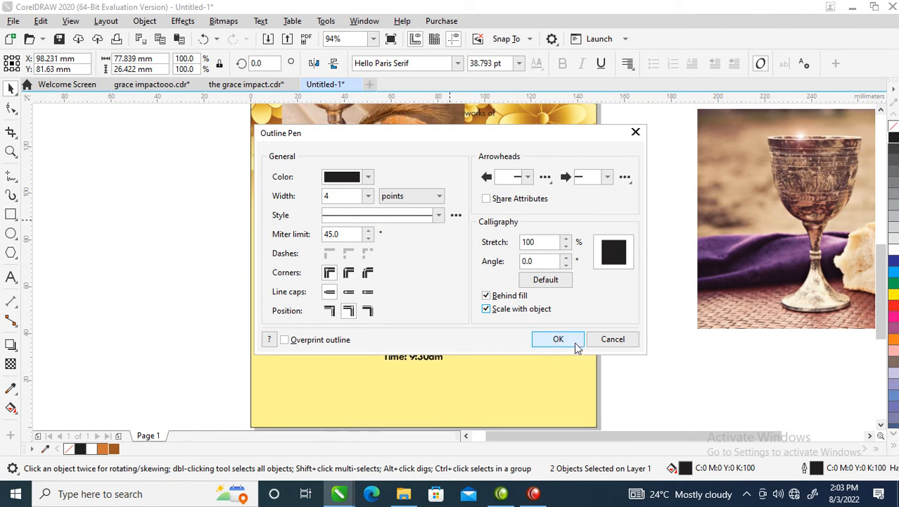
left_click(574, 342)
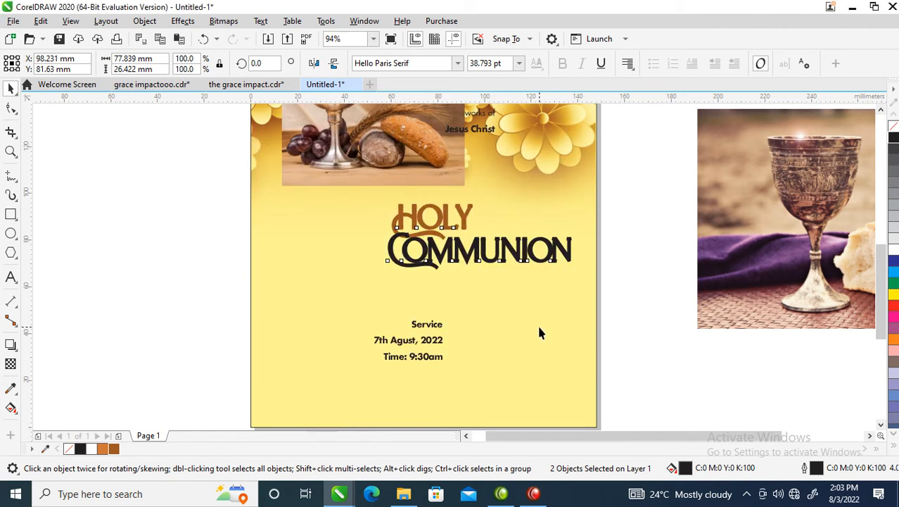
- Set the outline width of both heading words to 3 pt
key("F12")
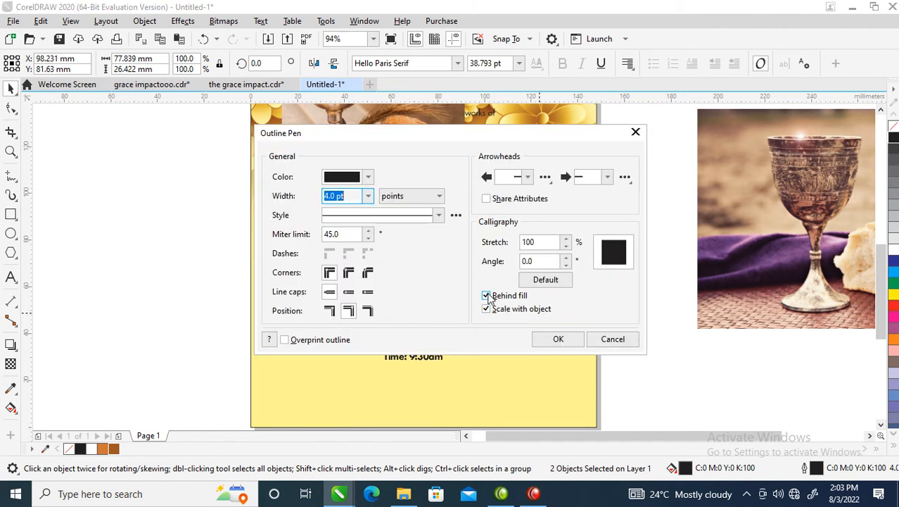
type("8")
left_click(558, 339)
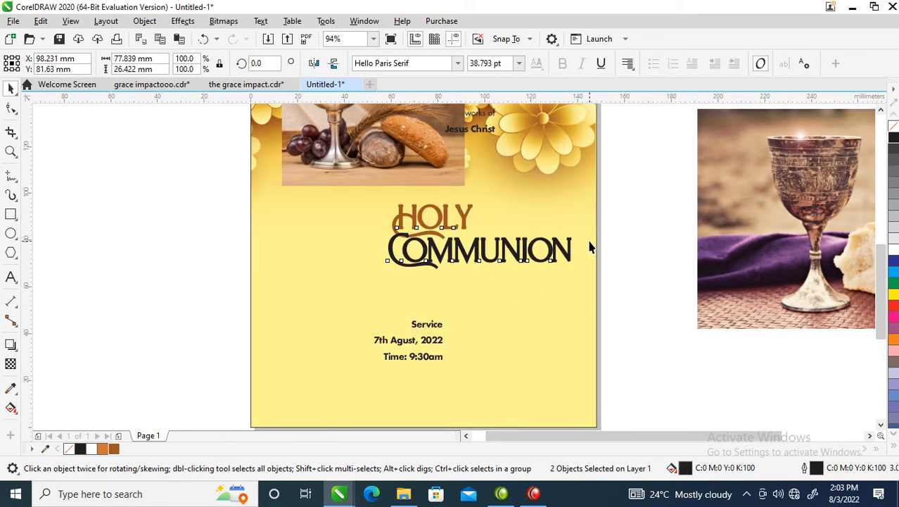
- Enlarge "Holy" and "Communion" to about 112 mm wide beneath the photo and give their outline round corners and round line caps
left_click_drag(459, 216, 370, 201)
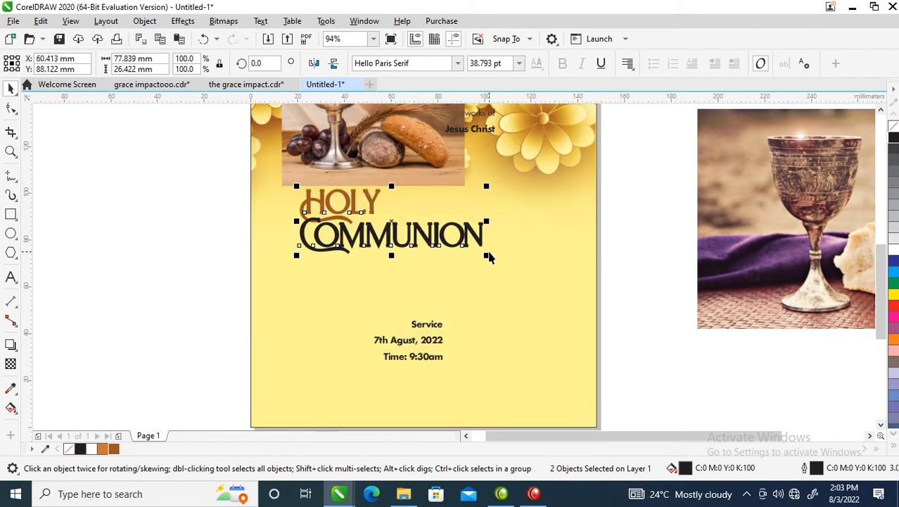
left_click_drag(488, 257, 567, 295)
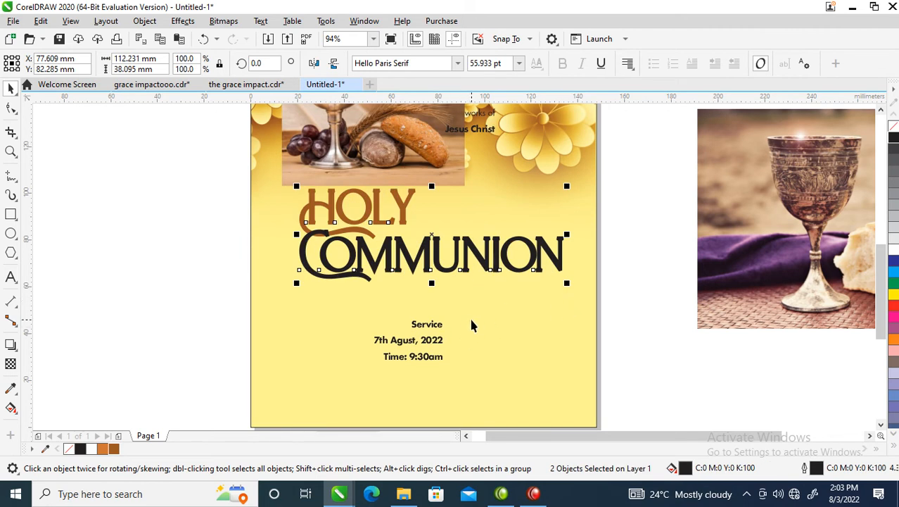
key("F12")
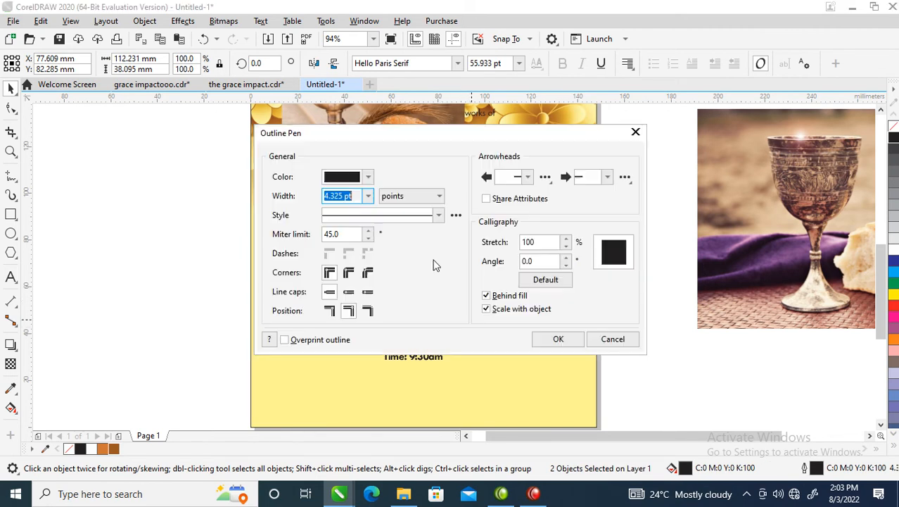
left_click(348, 275)
left_click(349, 294)
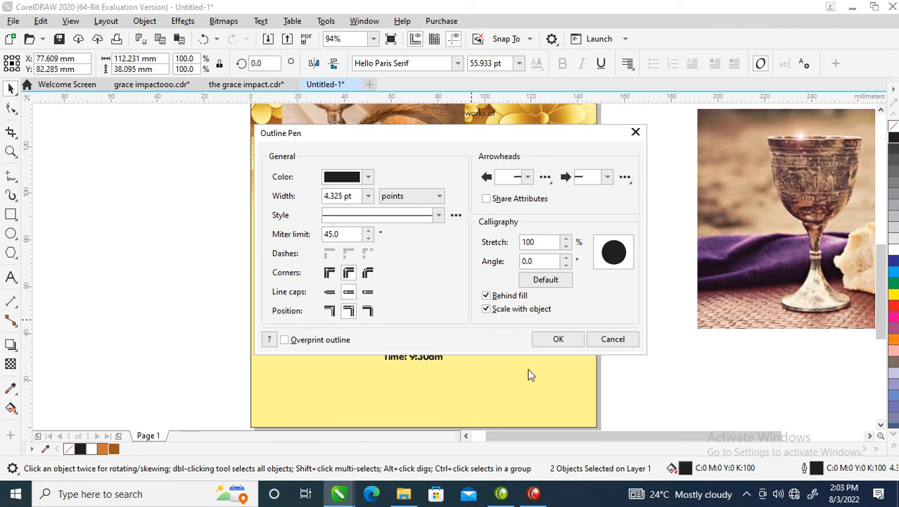
left_click(558, 340)
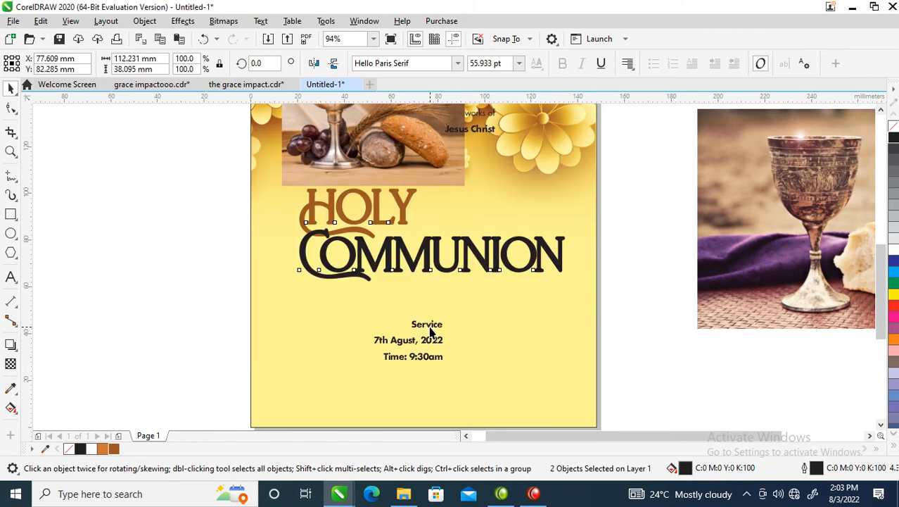
- Move "Service" beneath the end of "Communion", enlarge it to about 28.9 pt and remove its bold style
left_click_drag(430, 330, 477, 319)
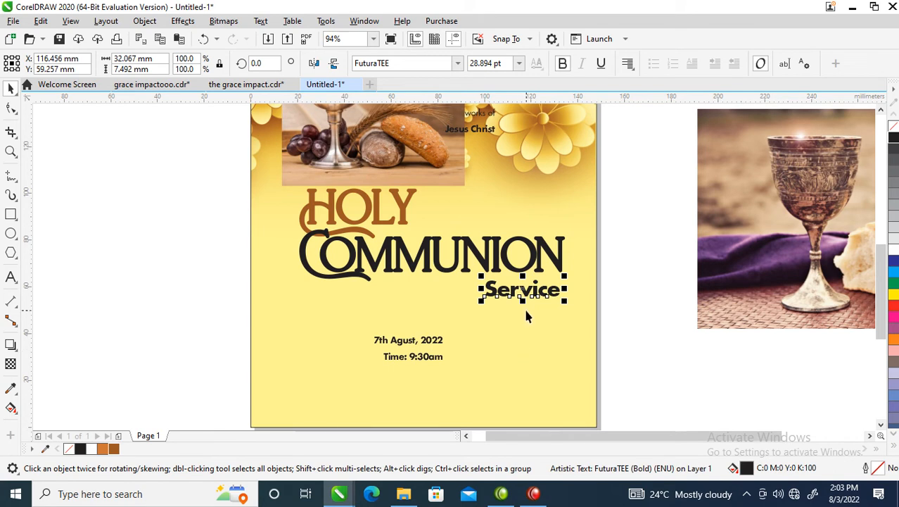
left_click(563, 63)
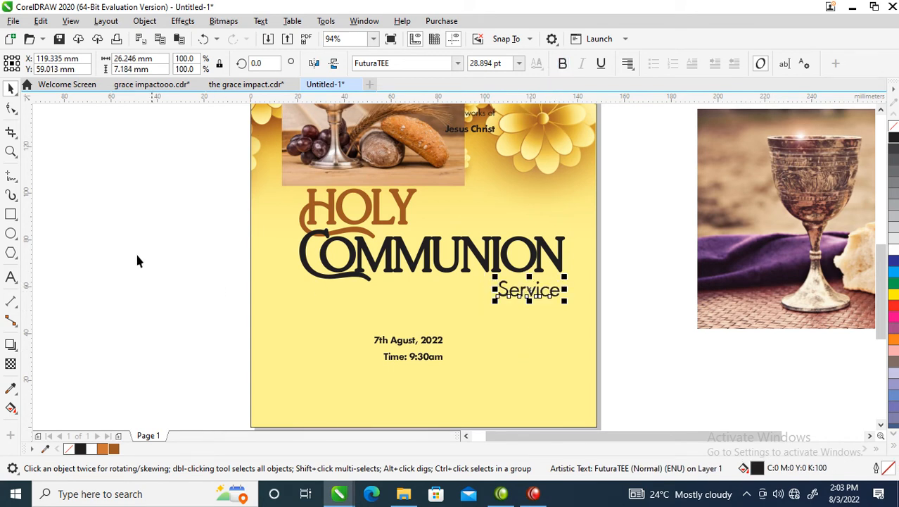
- Build a black chevron about 12 by 26 mm beside the page by welding a skewed rectangle to its vertically mirrored copy
left_click(11, 215)
left_click_drag(66, 210, 88, 245)
key("space")
left_click(70, 226)
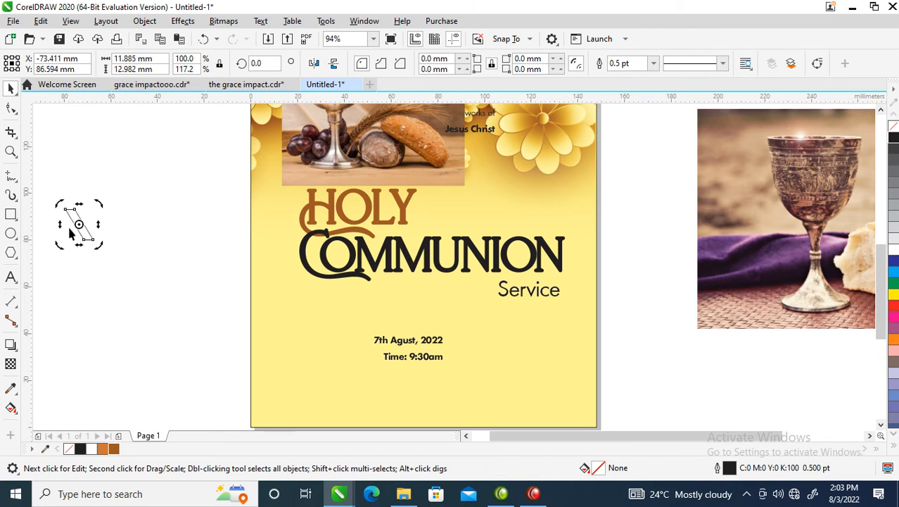
left_click(77, 210)
left_click_drag(79, 205, 79, 274)
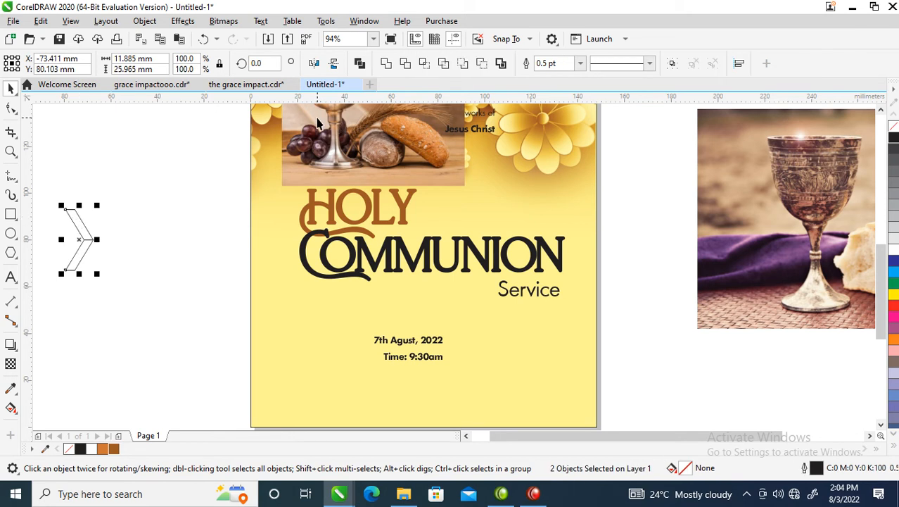
left_click(386, 63)
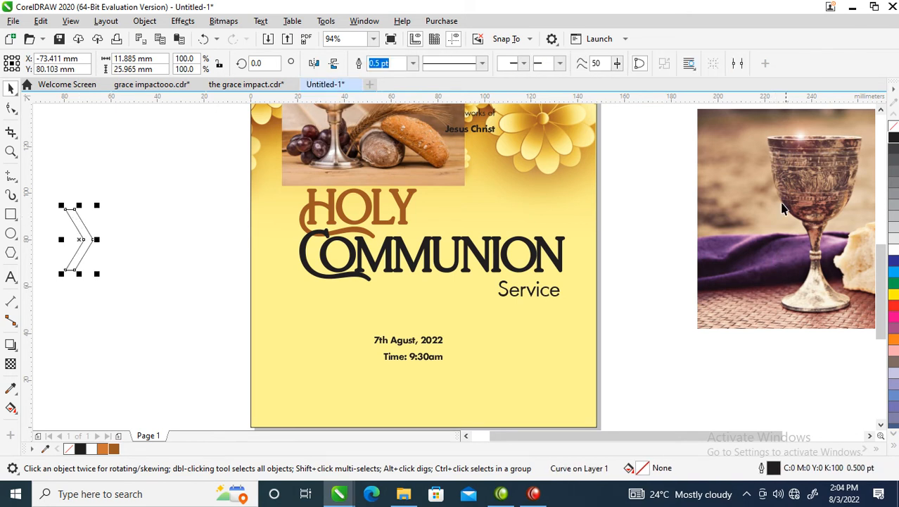
left_click(894, 139)
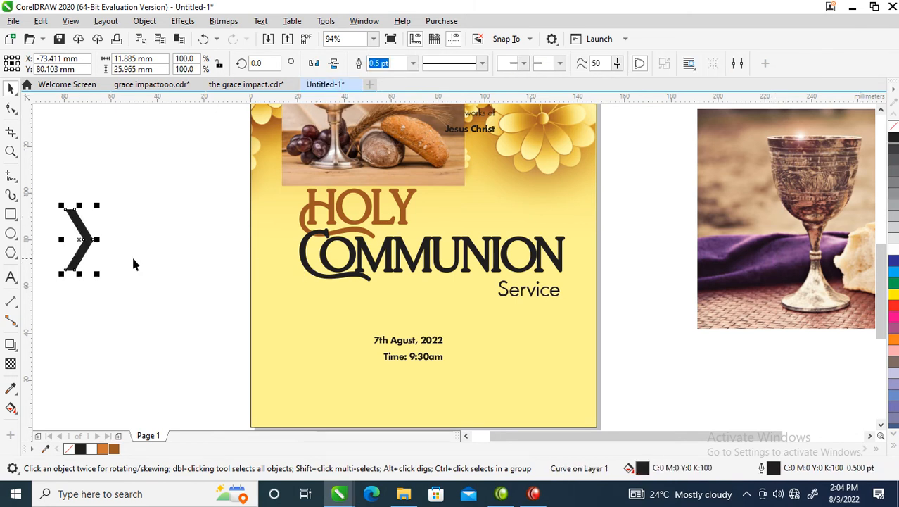
- Shrink the chevron to about 6.2 by 9.3 mm beneath the start of "Communion" and place a copy close beside it
left_click_drag(87, 237, 337, 300)
double_click(321, 301)
key("space")
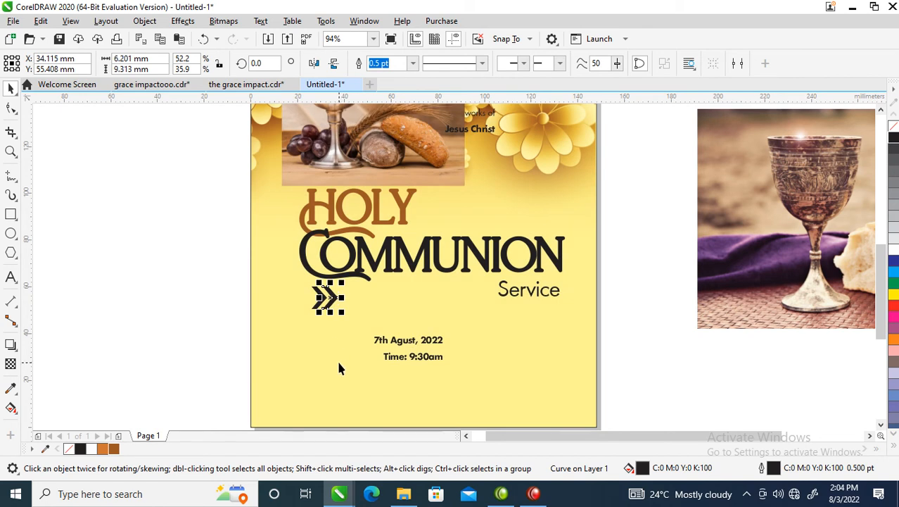
- Repeat the chevron duplication to form a horizontal row of 14 chevrons beneath "Communion"
key("ctrl+r")
key("ctrl+r")
key("ctrl+r")
key("ctrl+r")
key("ctrl+r")
key("ctrl+r")
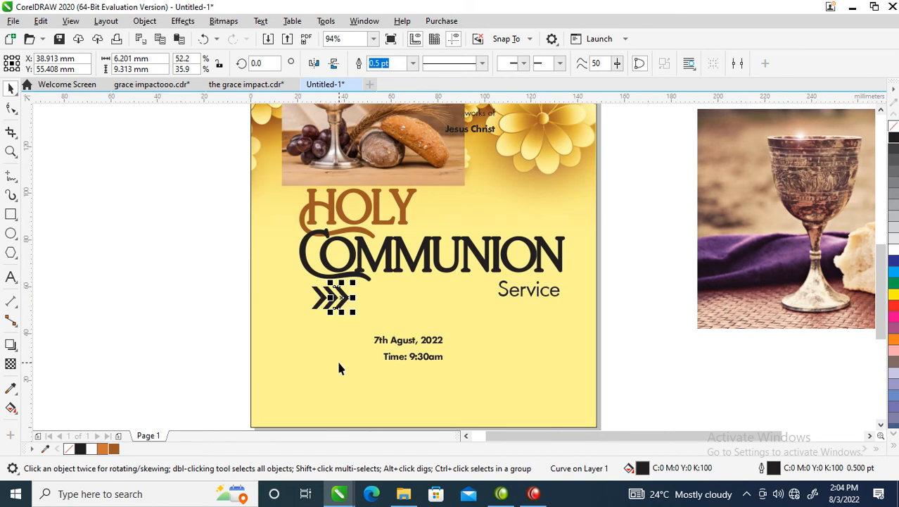
key("ctrl+r")
key("ctrl+r")
key("ctrl+r")
key("ctrl+r")
key("ctrl+r")
key("ctrl+r")
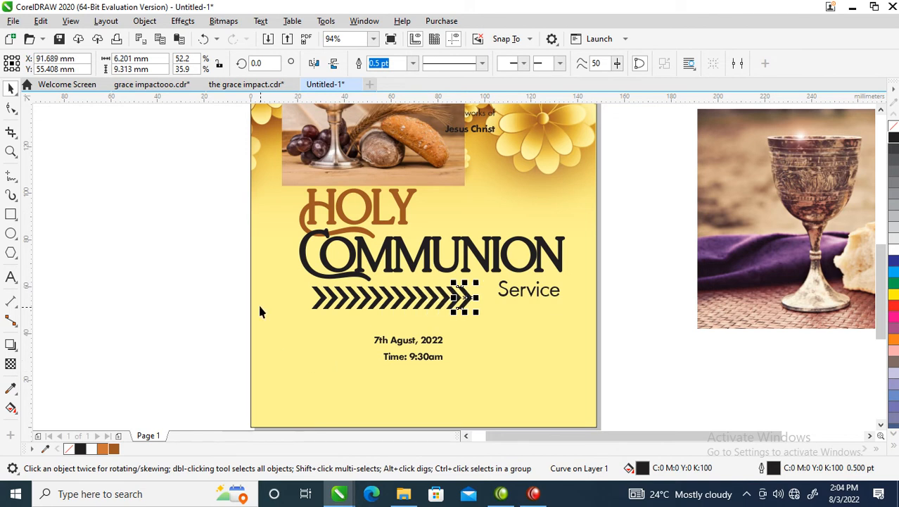
- Flatten the chevron row slightly and reduce "Service" to about 23.8 pt near the row's end
left_click_drag(271, 268, 480, 324)
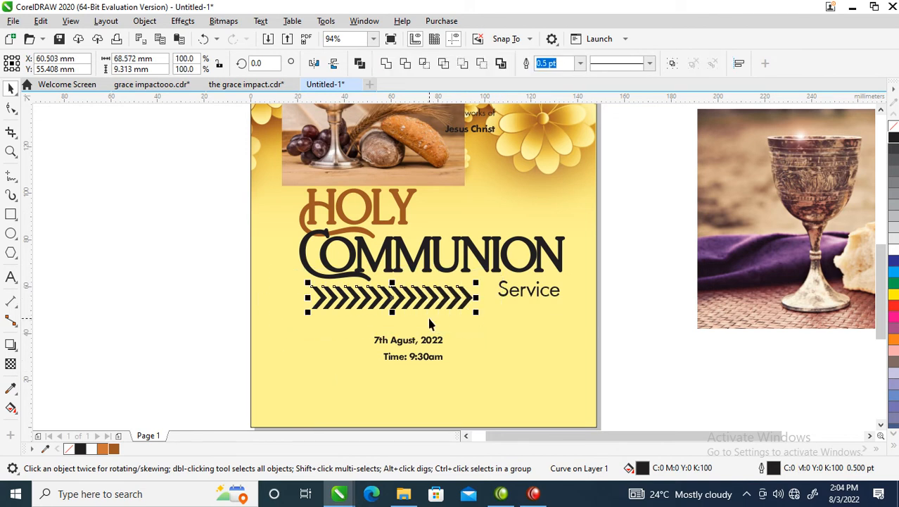
left_click_drag(390, 315, 456, 310)
left_click_drag(522, 295, 542, 287)
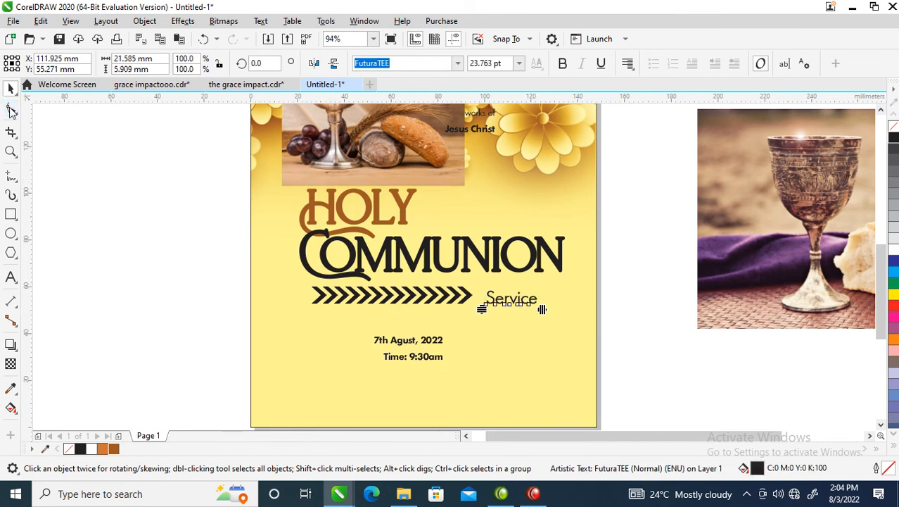
- Widen the character spacing of "Service" to about 37 mm overall and place the word at the end of the chevron row
left_click(10, 109)
left_click_drag(543, 309, 567, 305)
key("space")
key("space")
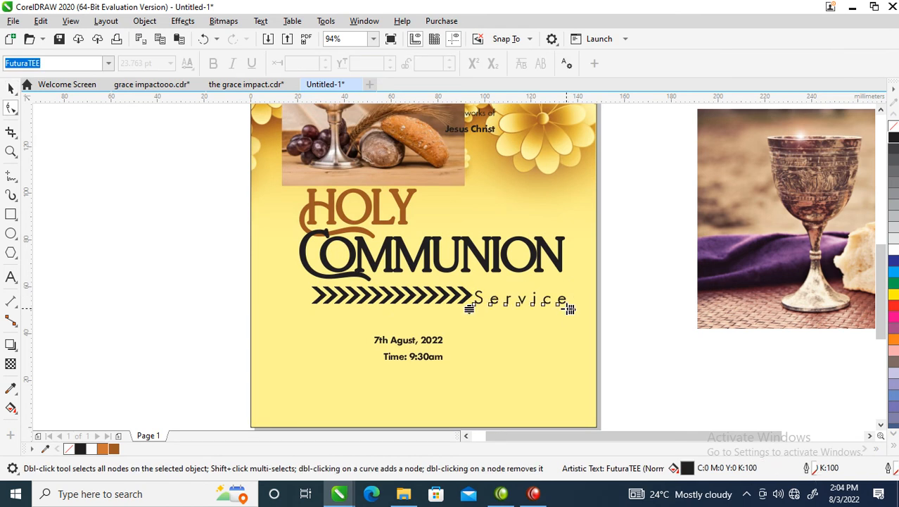
key("space")
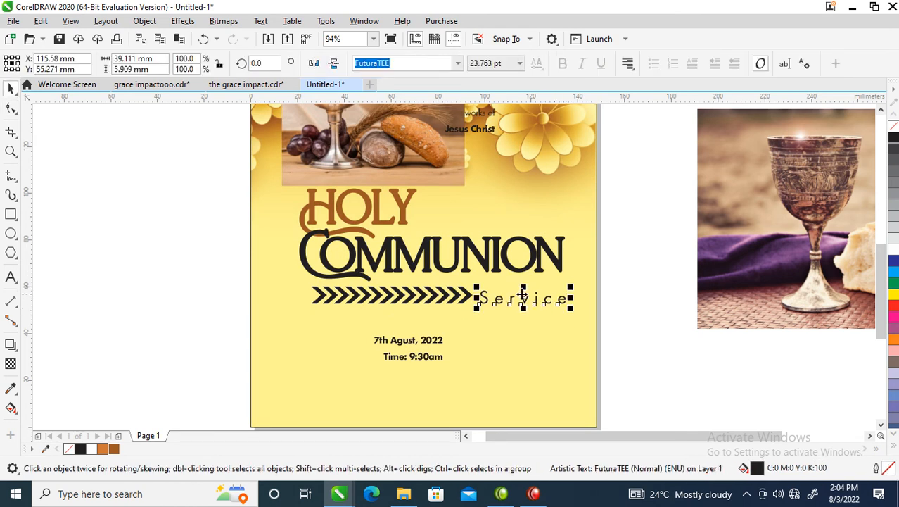
left_click_drag(519, 299, 520, 297)
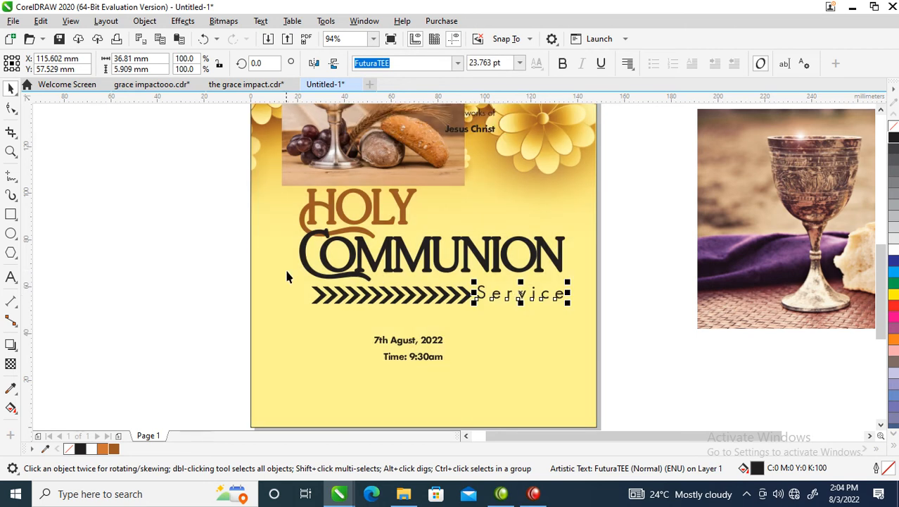
- Group the chevron row with "Service" and left-align the group with "Communion"
left_click_drag(264, 271, 612, 321)
key("ctrl+g")
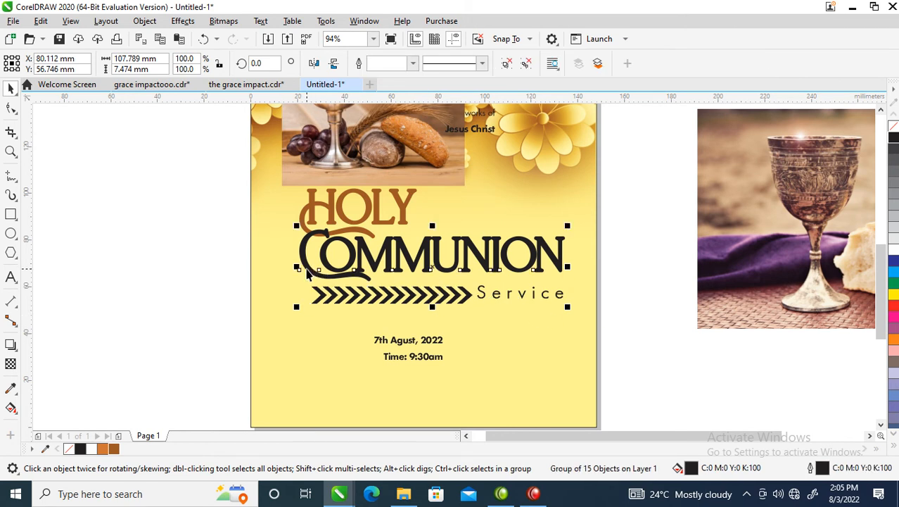
left_click(309, 269, "shift")
key("l")
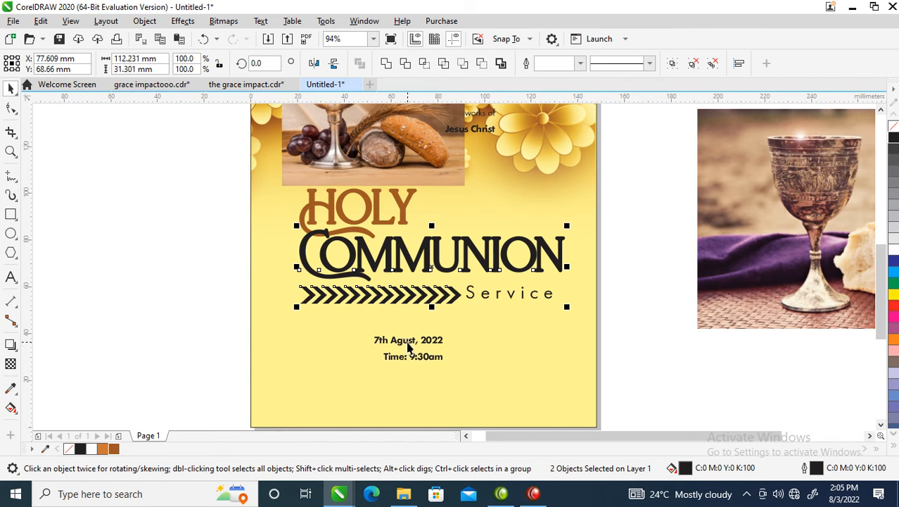
- Move the time text toward the page's lower right corner and break the date into three lines: "7th", "Agust," and "2022"
left_click(408, 346)
left_click_drag(426, 359, 540, 377)
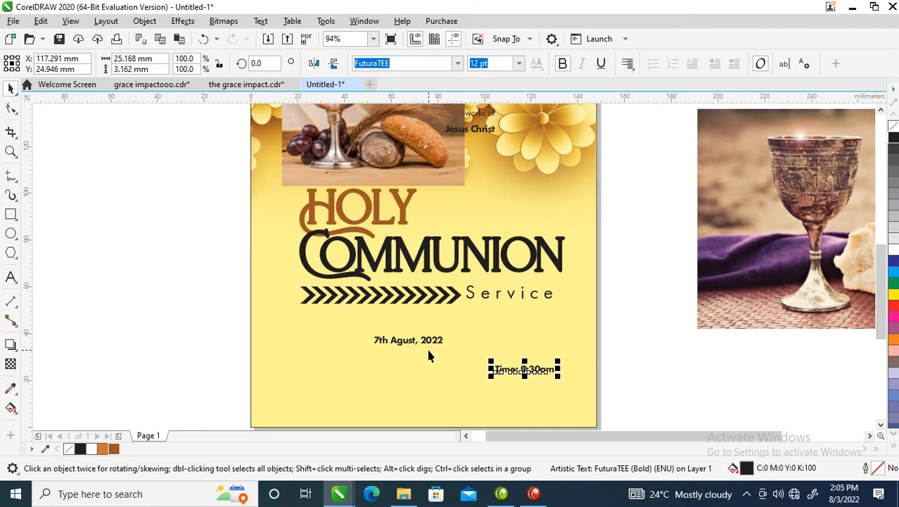
left_click_drag(415, 346, 375, 352)
double_click(350, 346)
key("Return")
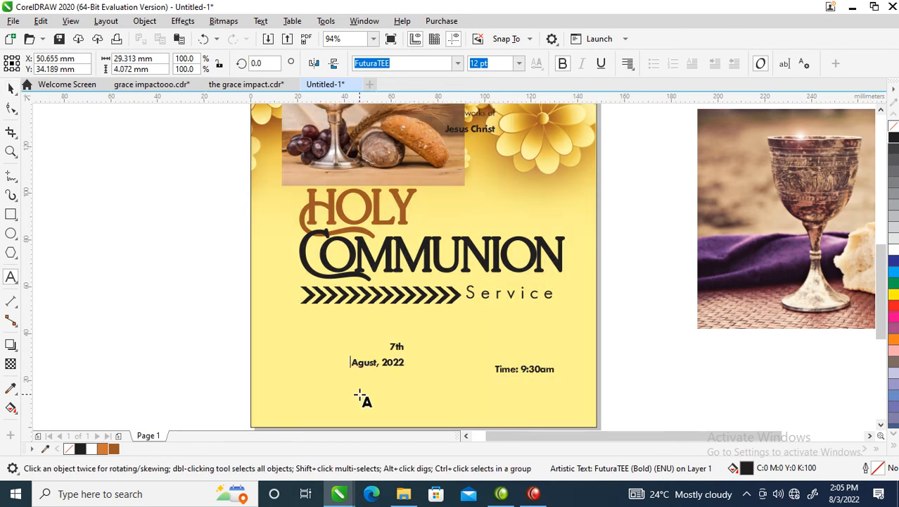
left_click(382, 362)
key("Return")
key("ctrl+space")
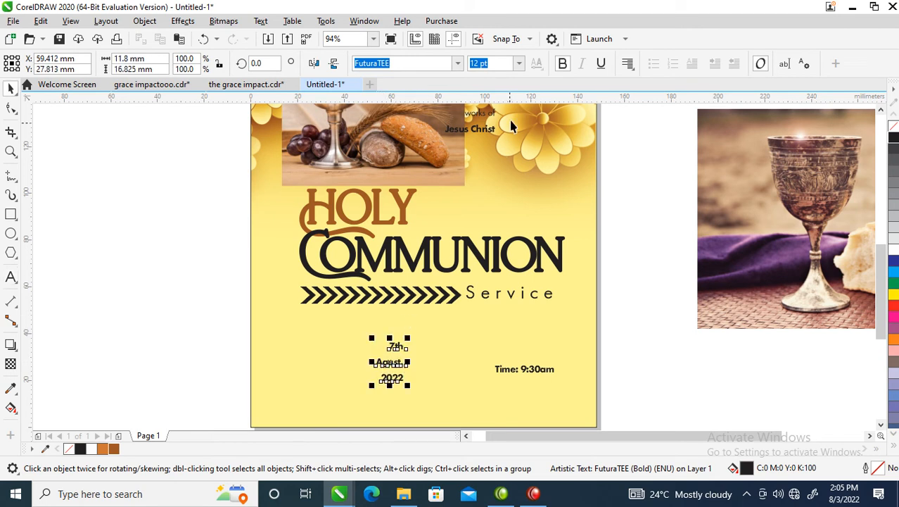
- Left-align the date's lines and move the text block beneath the start of the chevron row
left_click(627, 63)
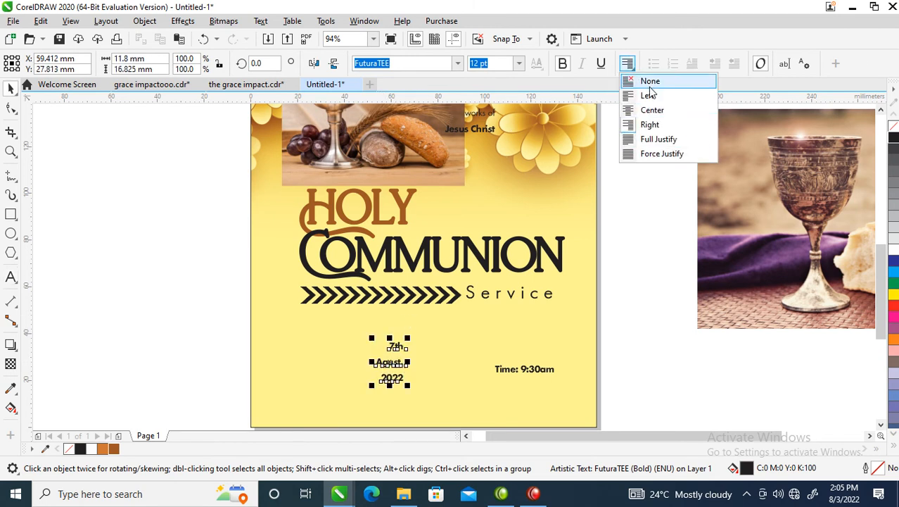
left_click(648, 95)
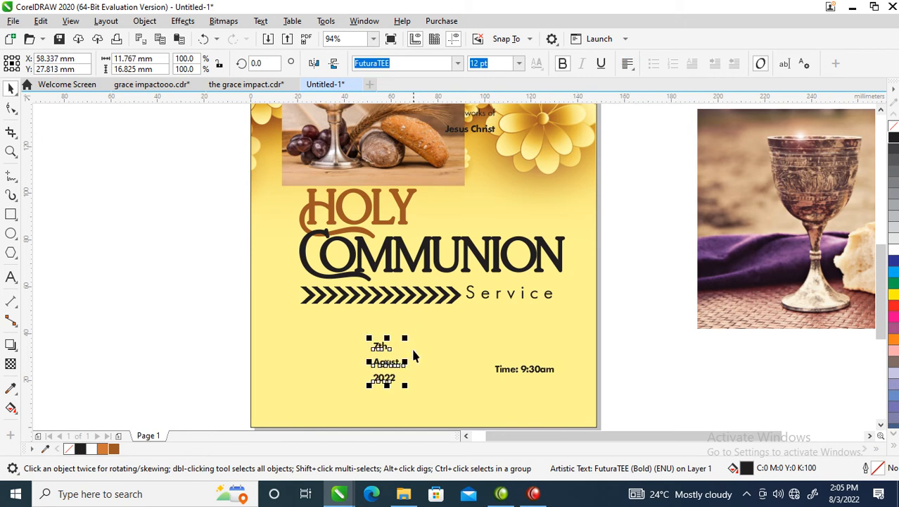
left_click_drag(398, 361, 328, 368)
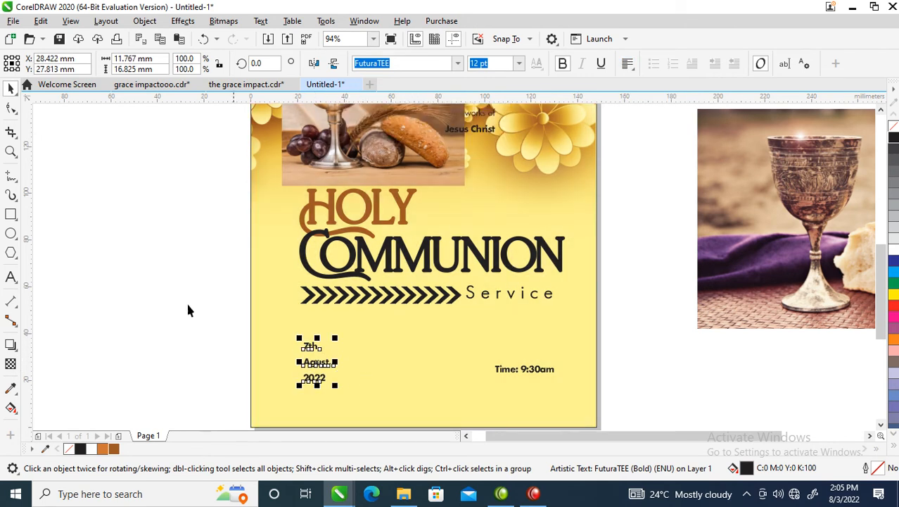
- Enlarge the date text to about 23.6 pt and adjust its line spacing so the three lines are clear of each other
left_click(10, 108)
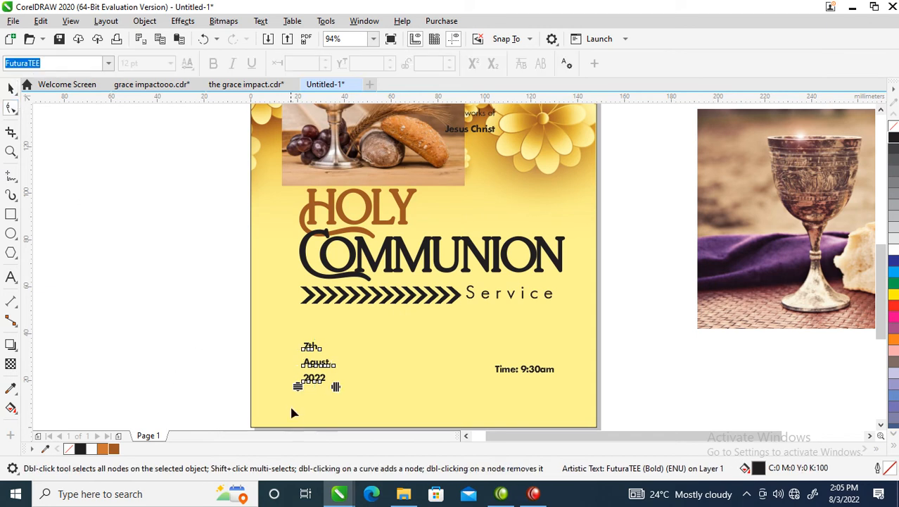
left_click_drag(298, 386, 370, 400)
key("space")
key("Escape")
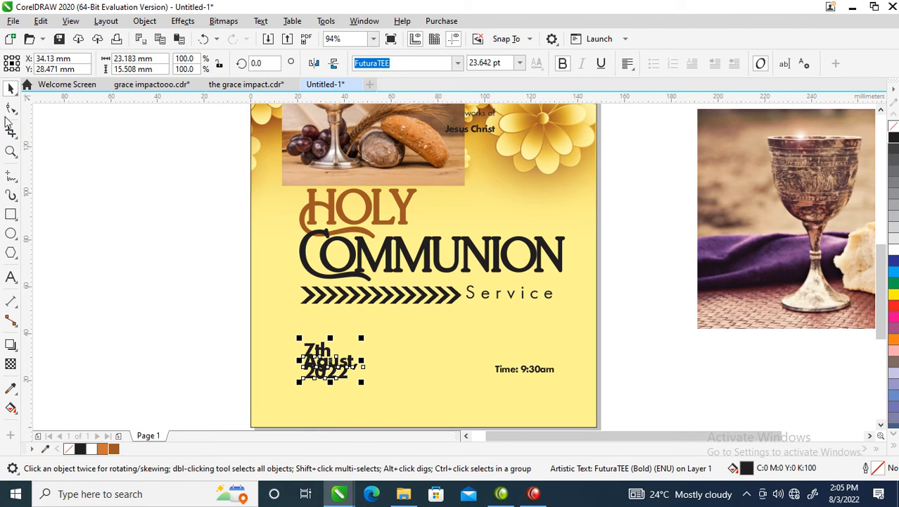
left_click(11, 108)
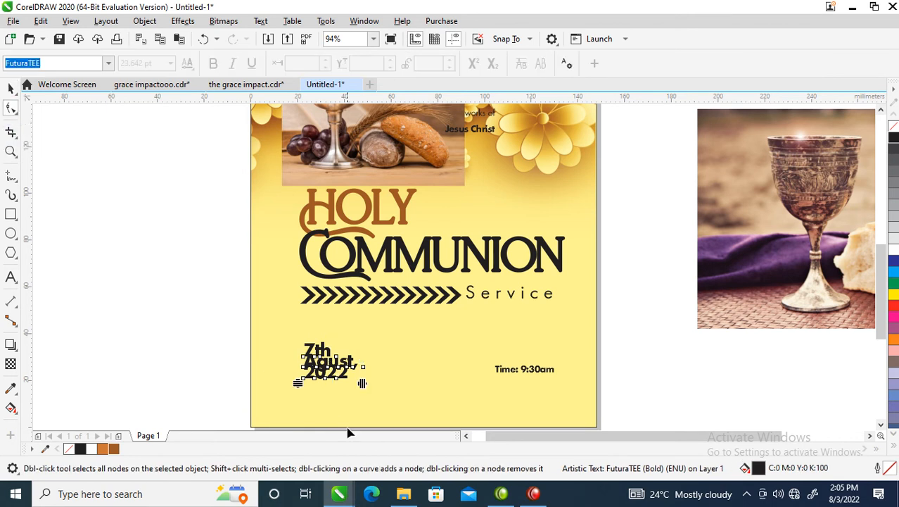
left_click_drag(298, 383, 301, 395)
key("space")
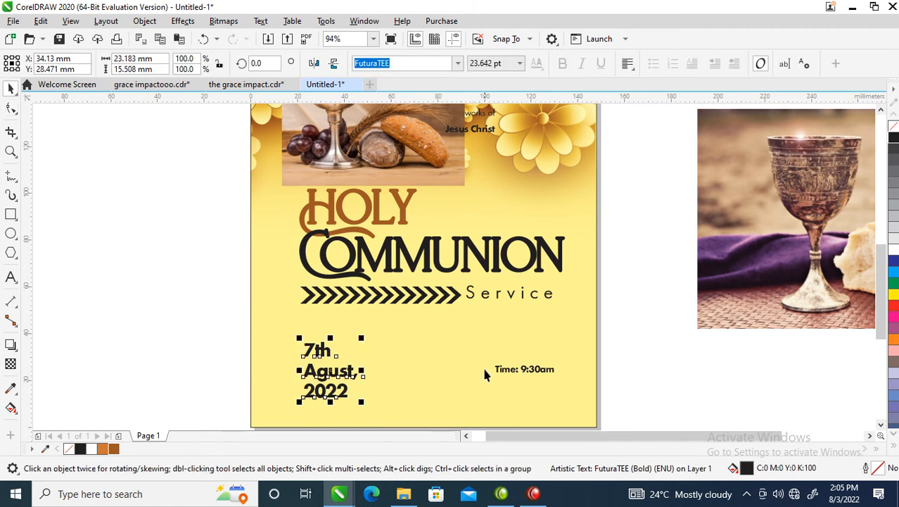
- Enlarge the time text to about 16.1 pt and position it below "Service", level with the date block
left_click_drag(507, 371, 470, 378)
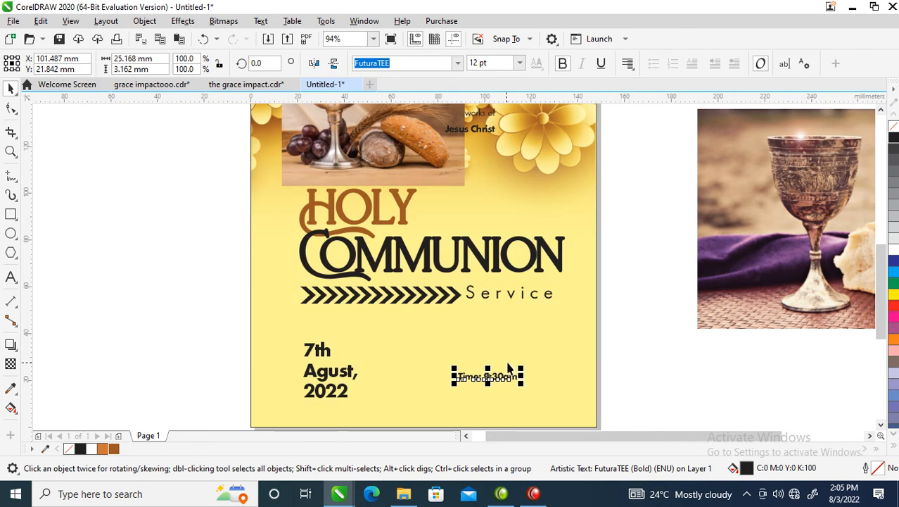
left_click_drag(522, 368, 539, 378)
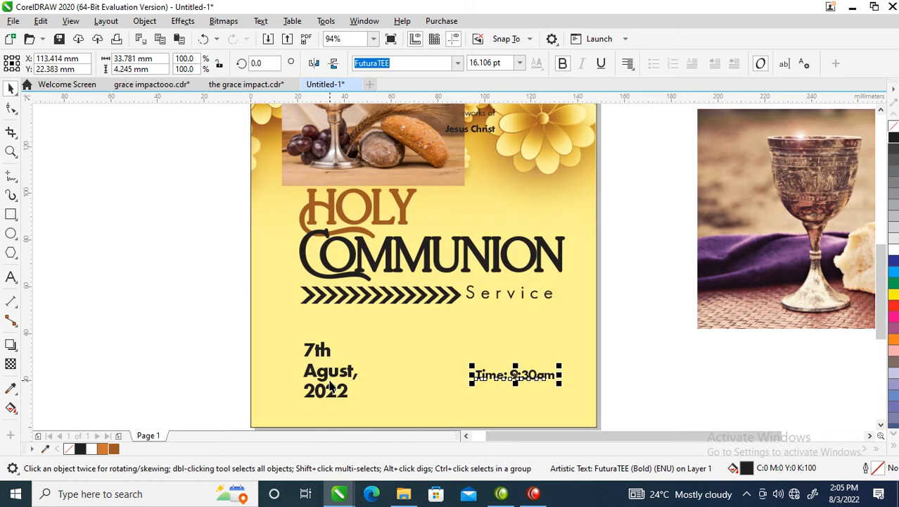
- Draw a vertical line about 38.7 mm long to the left of the date and give it a 1.5 pt dotted outline
left_click(11, 175)
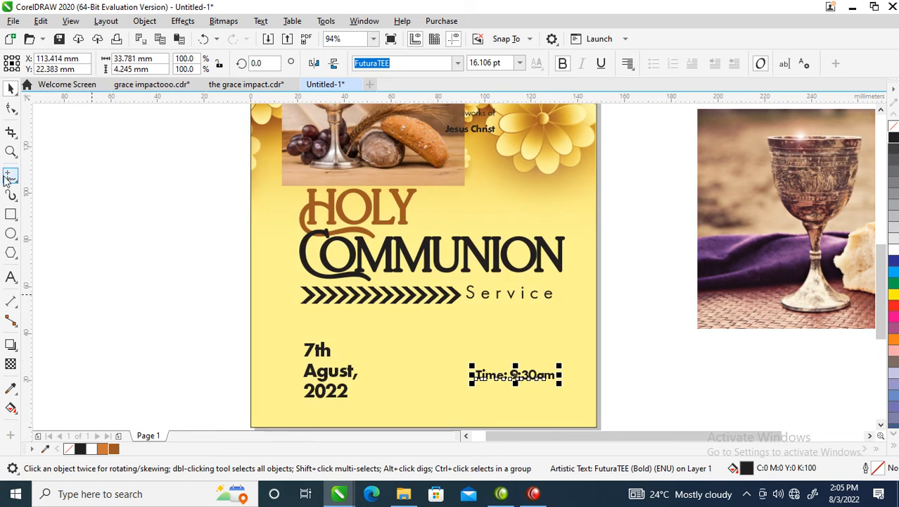
left_click(287, 317)
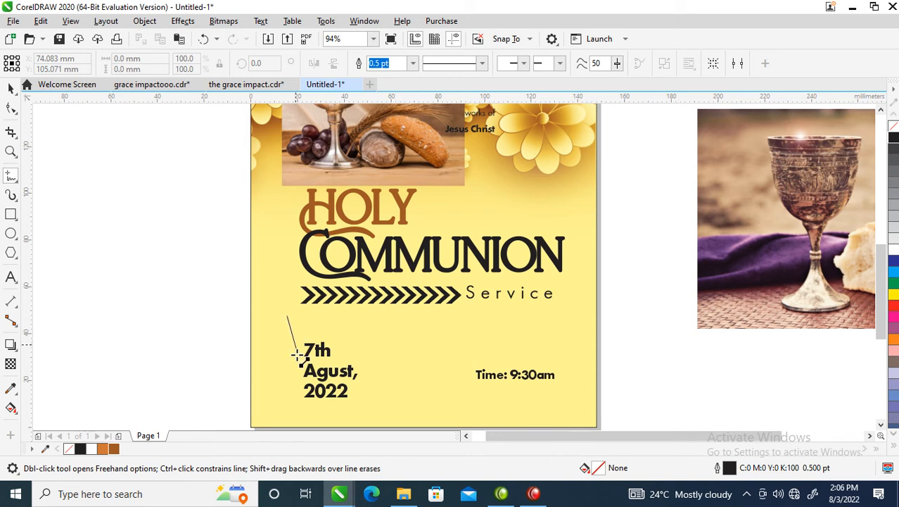
left_click(287, 410)
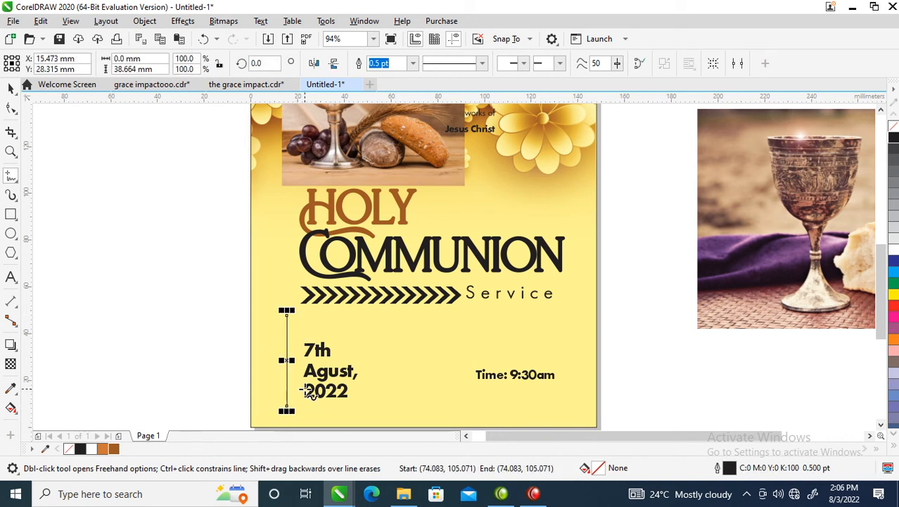
key("F12")
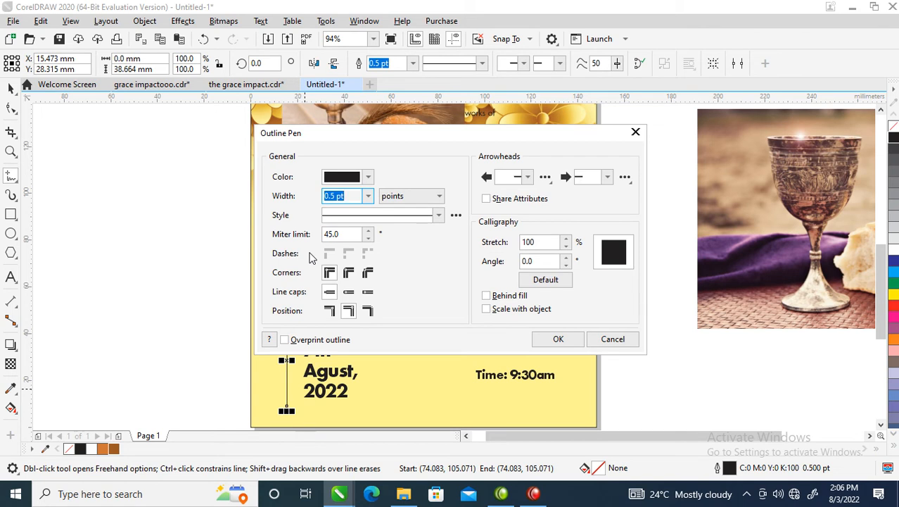
type("1.5")
left_click(439, 215)
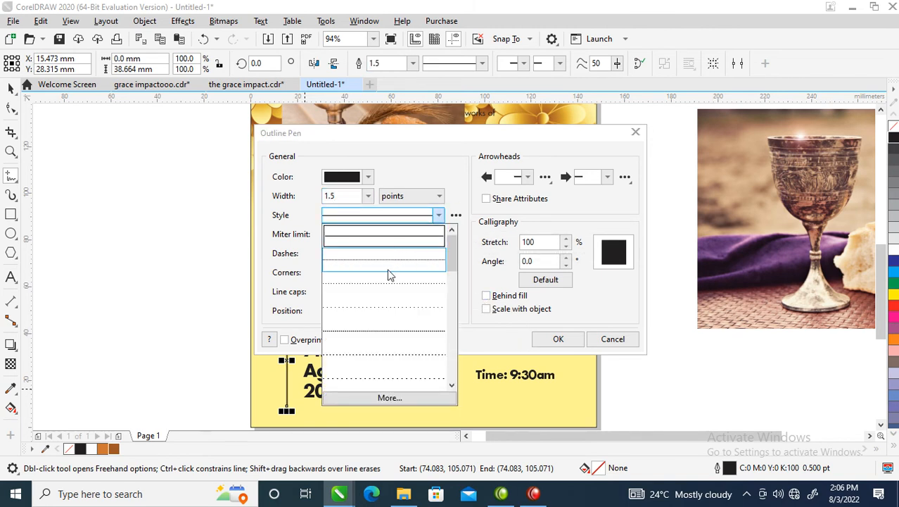
left_click(385, 285)
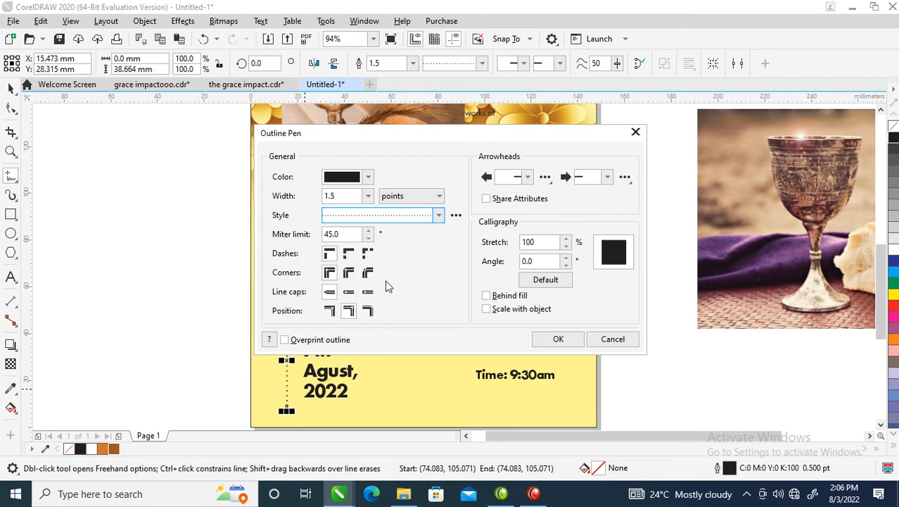
left_click(558, 339)
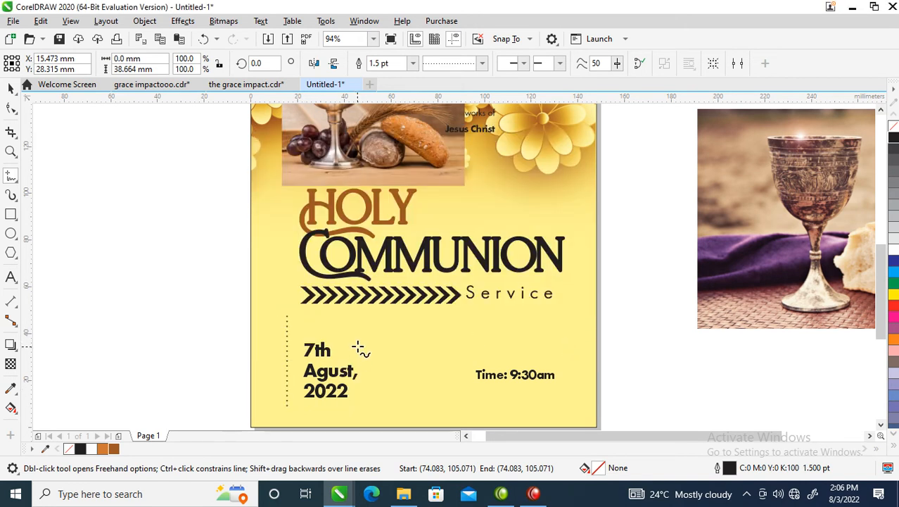
- Move the dotted line closer to the date and place a copy rotated 90° just above "7th" so the two lines cross
key("space")
left_click_drag(286, 360, 290, 373)
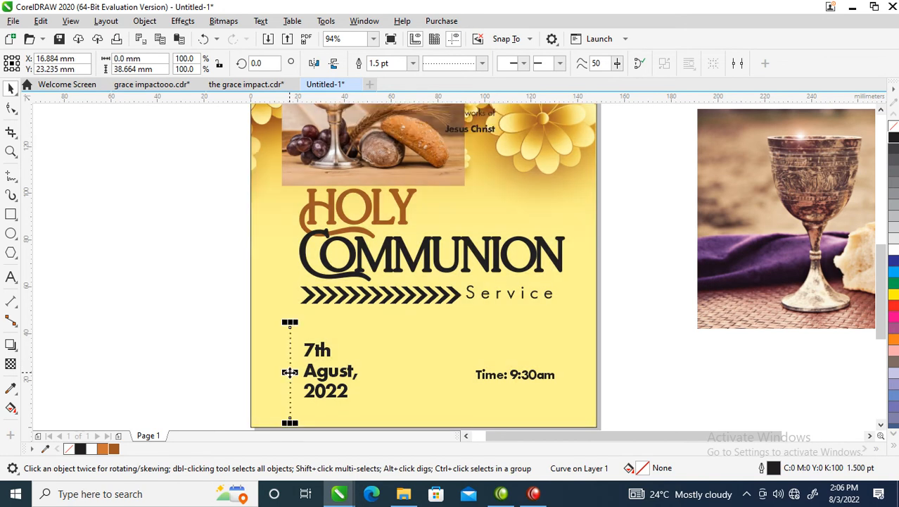
left_click(290, 372)
left_click_drag(296, 321, 238, 371)
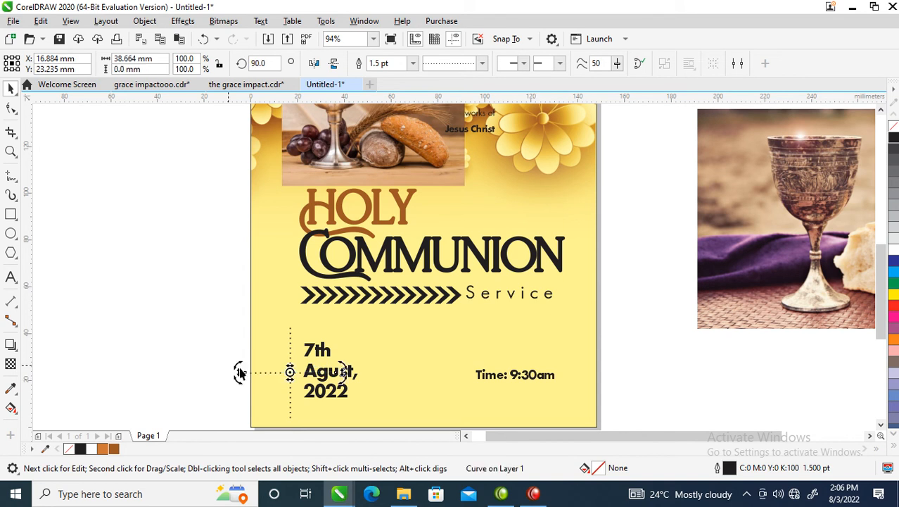
left_click(289, 372)
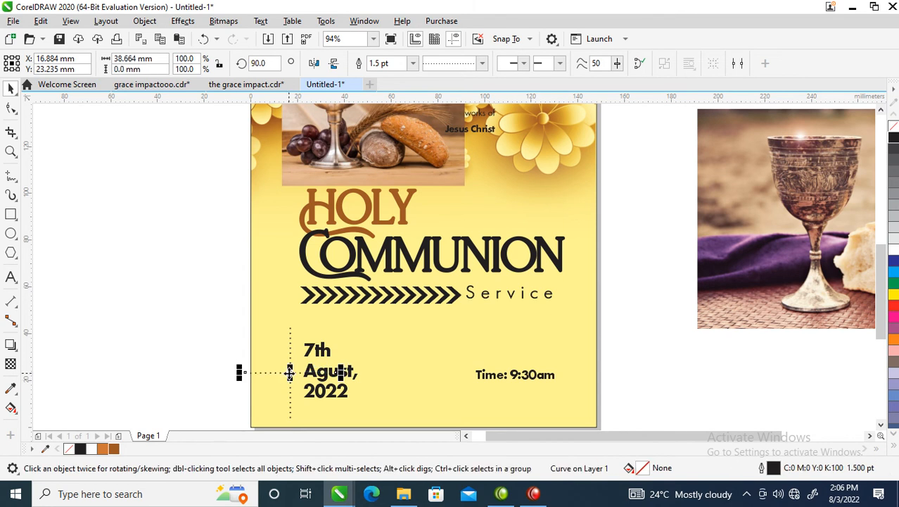
left_click_drag(290, 373, 329, 353)
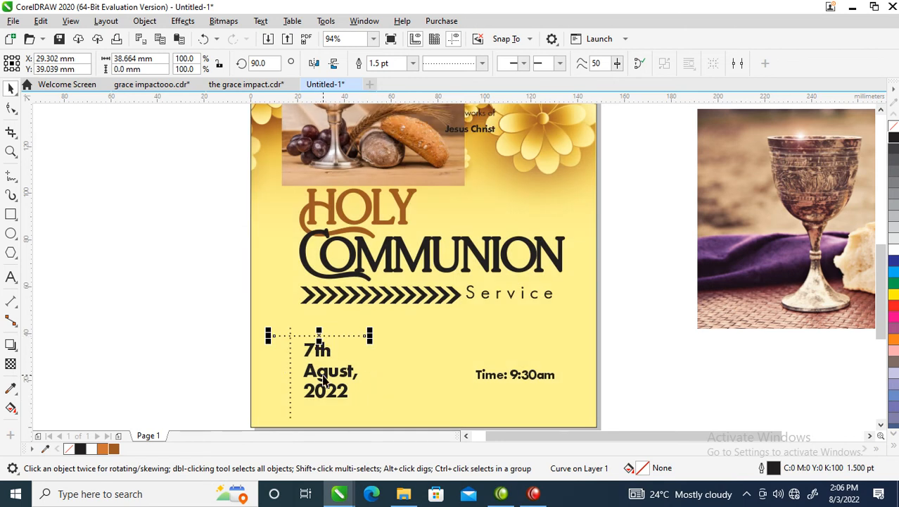
- Draw a rectangle about 44.9 × 11.9 mm around the time text and fill it with brown C29 M69 Y100 K19
left_click(10, 214)
left_click_drag(461, 365, 566, 391)
key("space")
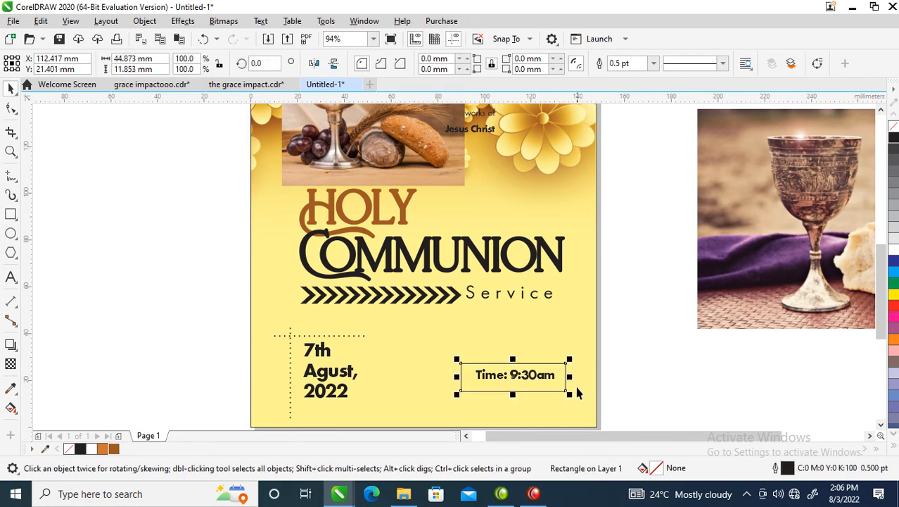
left_click(114, 449)
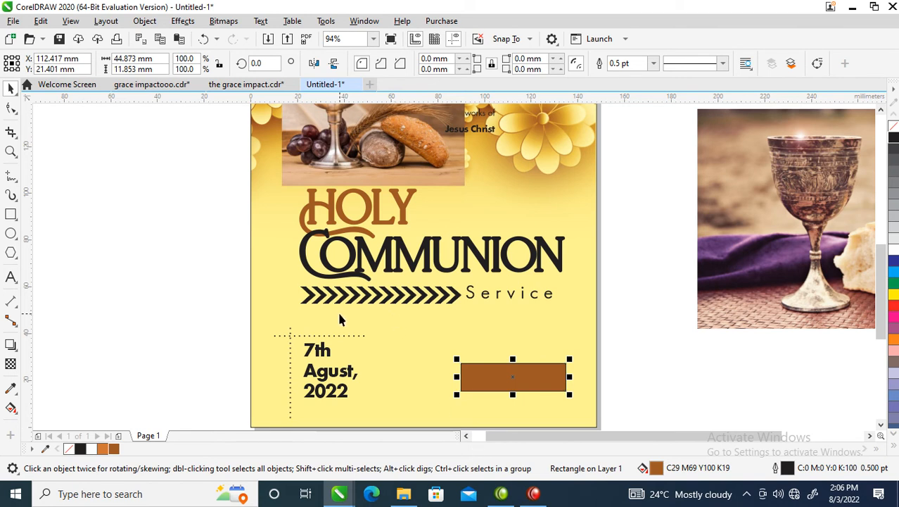
- Round the brown rectangle's corners to about 5.9 mm, forming a pill shape, and send it behind the time text
left_click(11, 108)
left_click_drag(567, 365, 571, 380)
key("space")
key("ctrl+Page_Down")
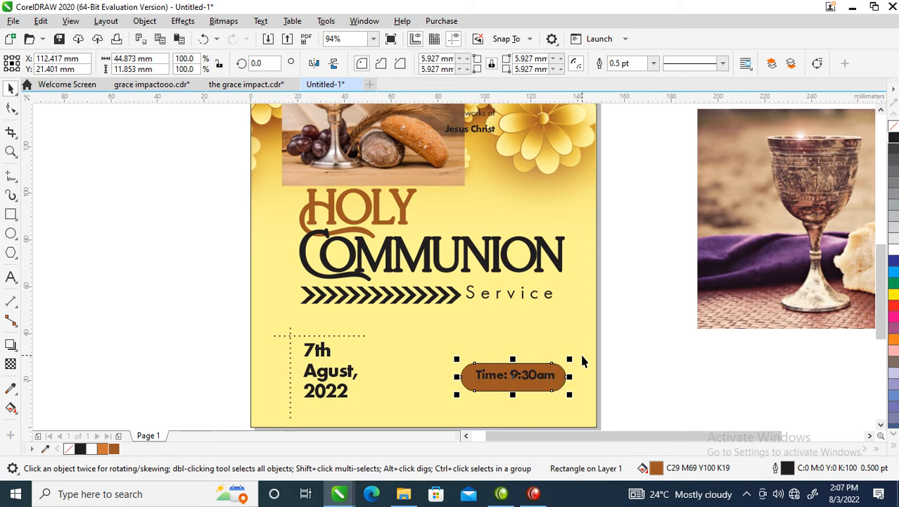
- Colour the time text white and centre it horizontally and vertically on the brown pill
left_click(525, 378)
left_click(894, 228)
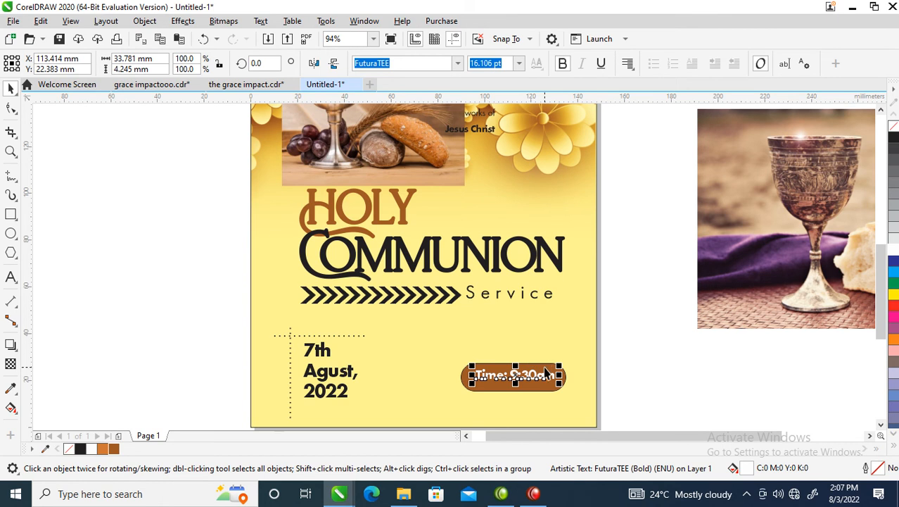
left_click(545, 373, "shift")
key("e")
key("c")
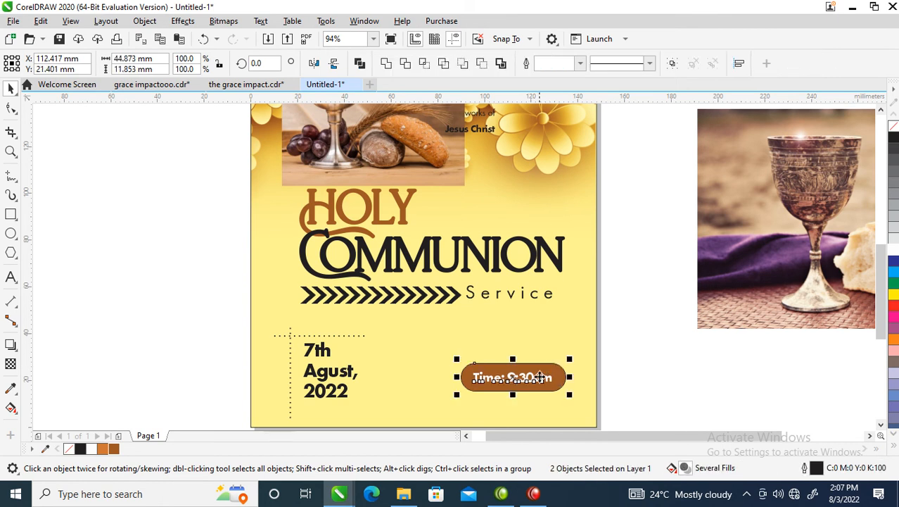
- Move the "Let's celebrate" text off the page and reposition the communion photo above "HOLY", reduced to about 61 × 40 mm
scroll(539, 378, "down", 5)
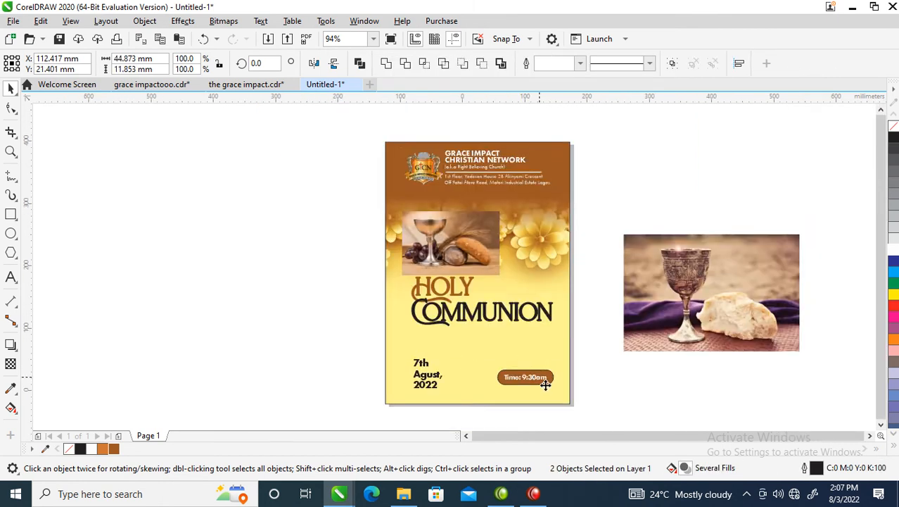
key("z")
left_click_drag(414, 257, 699, 391)
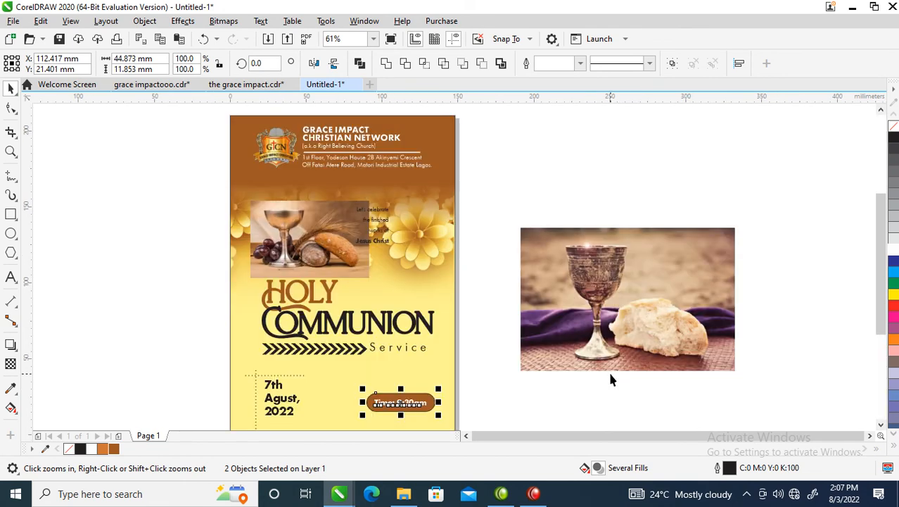
left_click_drag(396, 220, 550, 186)
left_click_drag(316, 241, 330, 223)
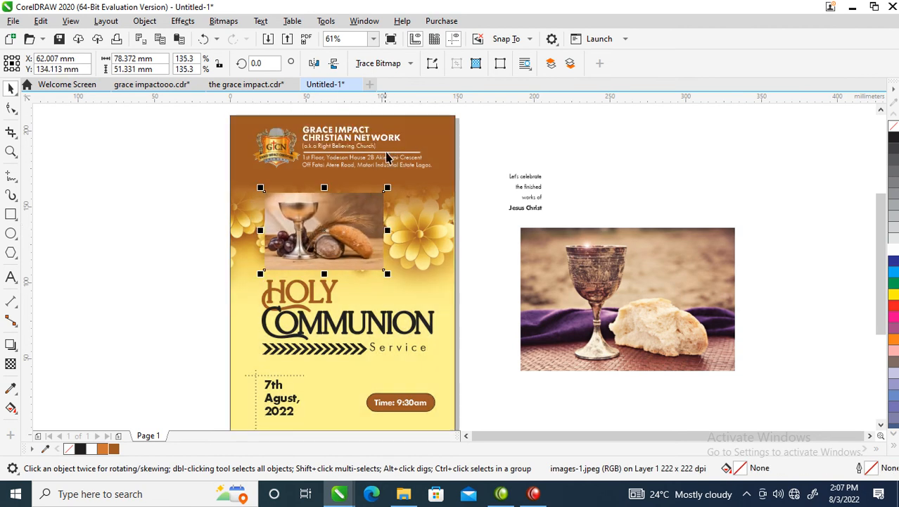
left_click_drag(387, 188, 365, 205)
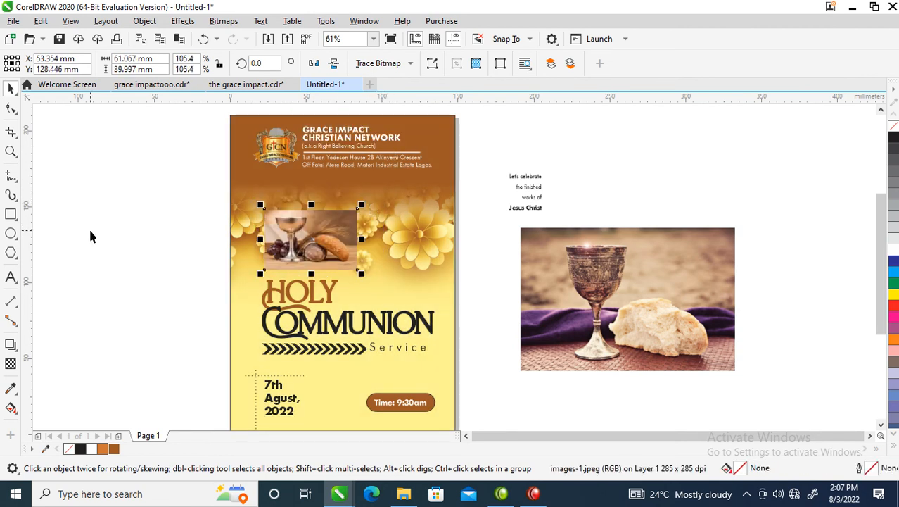
left_click(11, 235)
left_click_drag(355, 174, 430, 249)
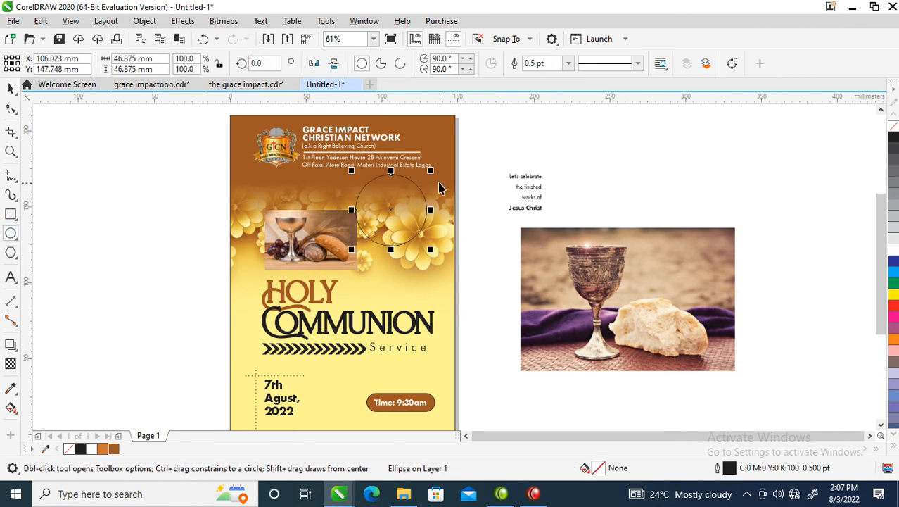
key("space")
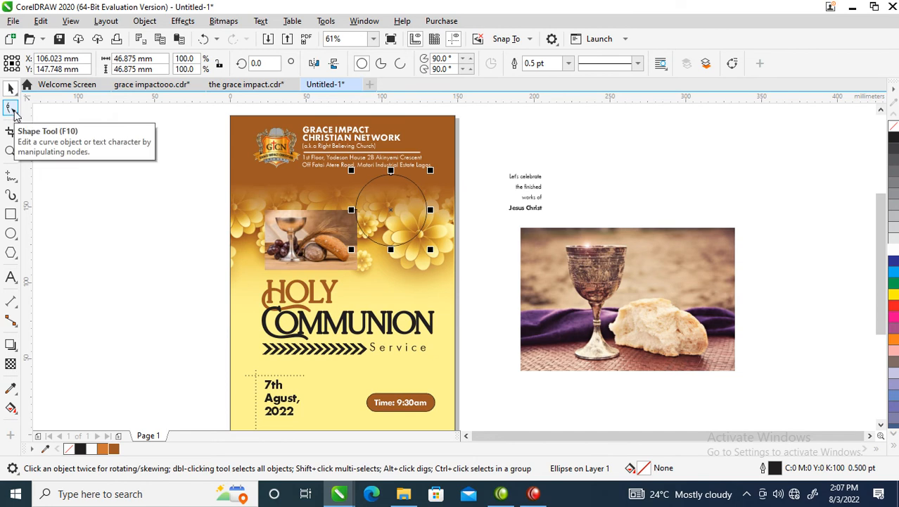
left_click(116, 206)
- Draw a six-sided polygon about 54.9 × 63.4 mm overlapping the communion photo's right edge and fill it white
left_click(13, 254)
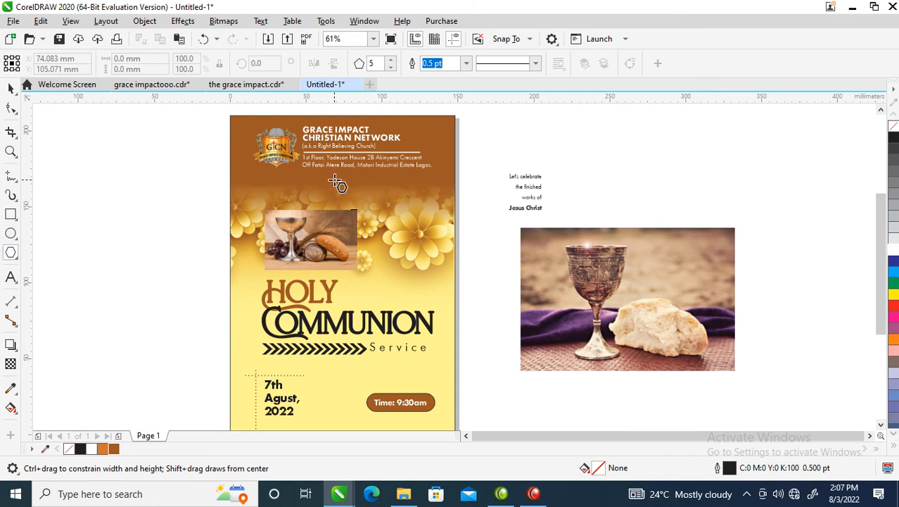
left_click_drag(337, 181, 432, 271)
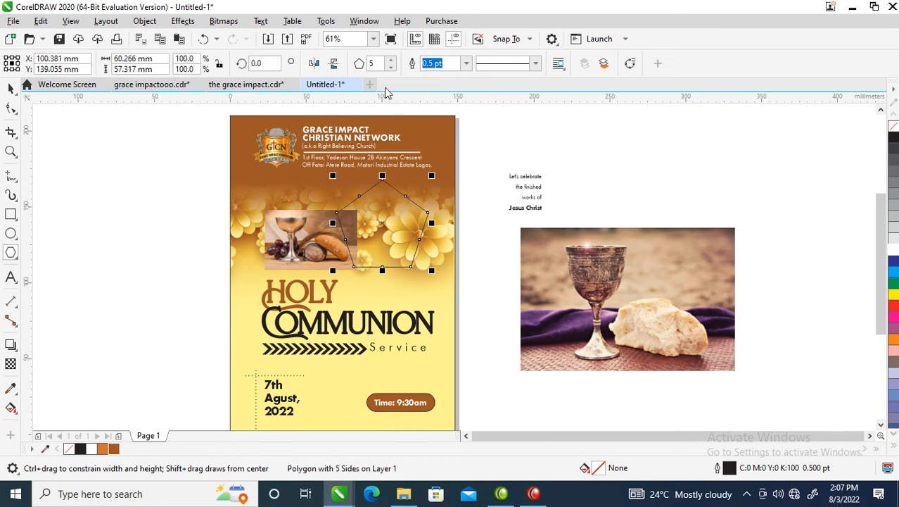
double_click(378, 64)
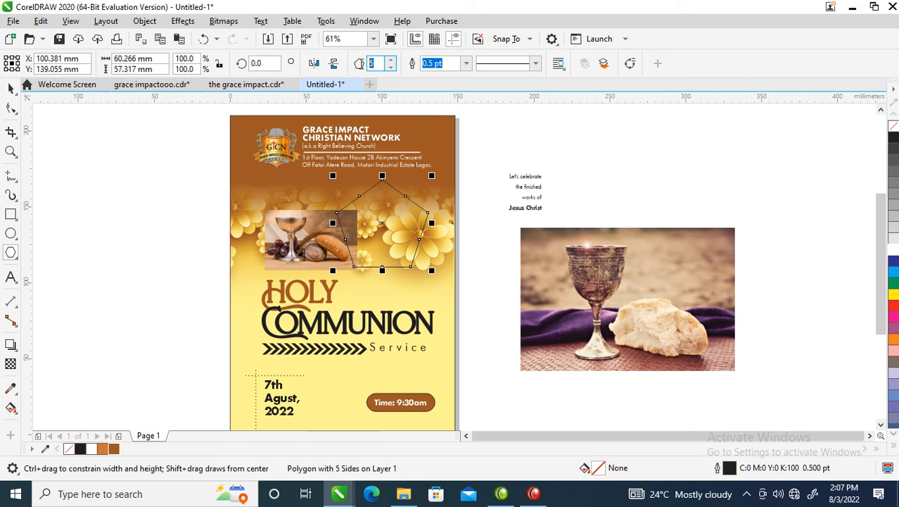
type("6")
key("Return")
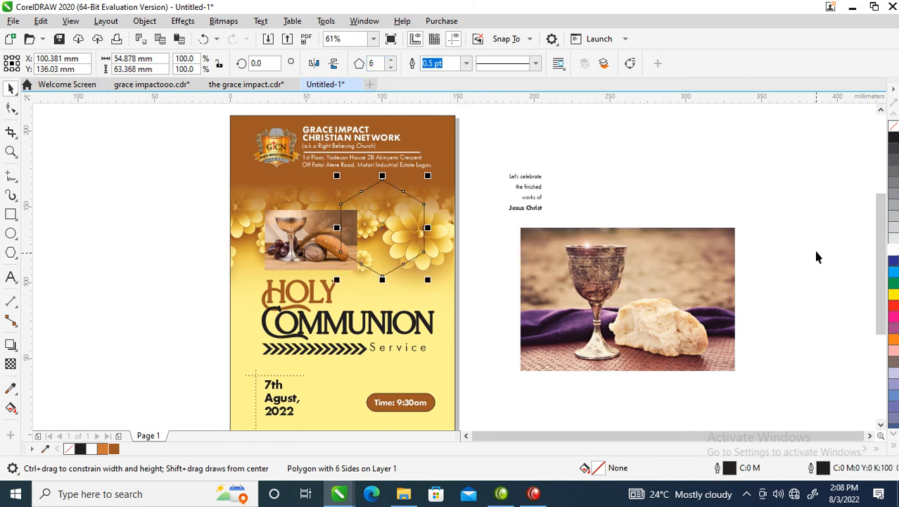
key("space")
left_click(894, 251)
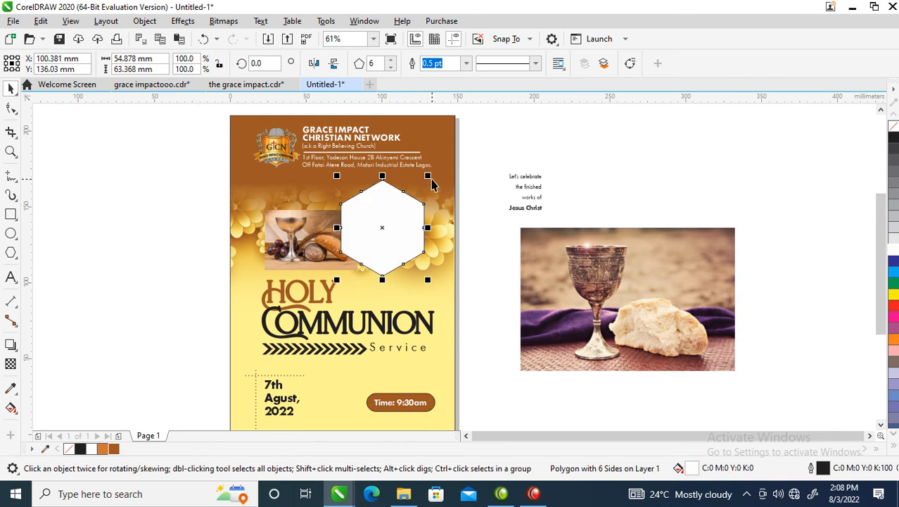
- Add a centred smaller copy of the hexagon, about 48.1 × 55.6 mm, filled brown C29 M69 Y100 K19 with no outline
left_click_drag(431, 178, 432, 187)
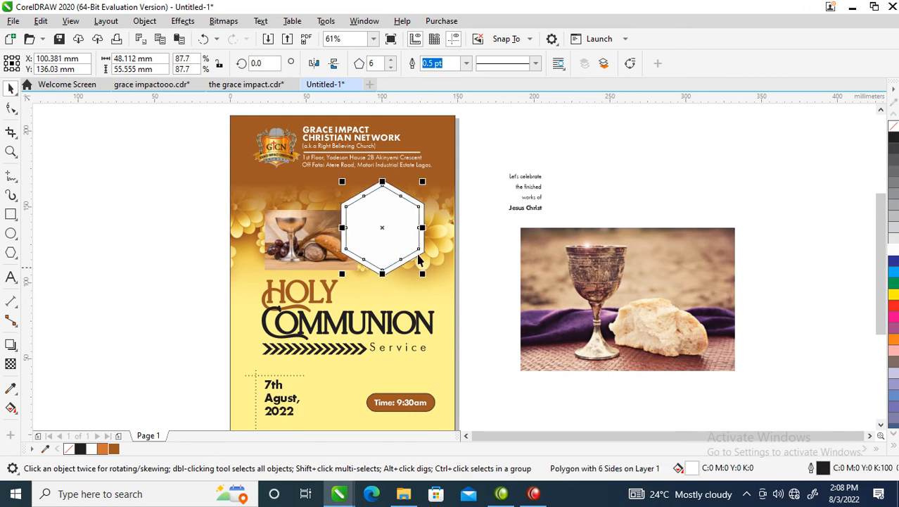
left_click(115, 449)
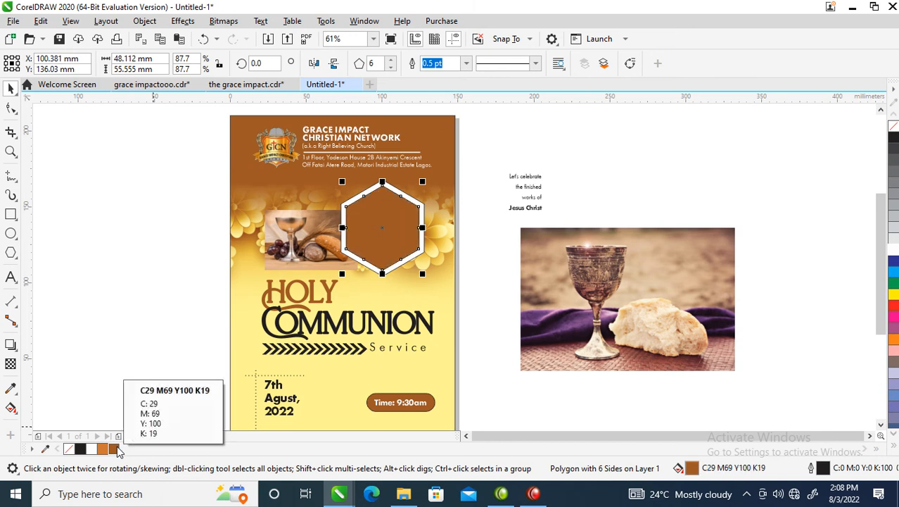
right_click(893, 125)
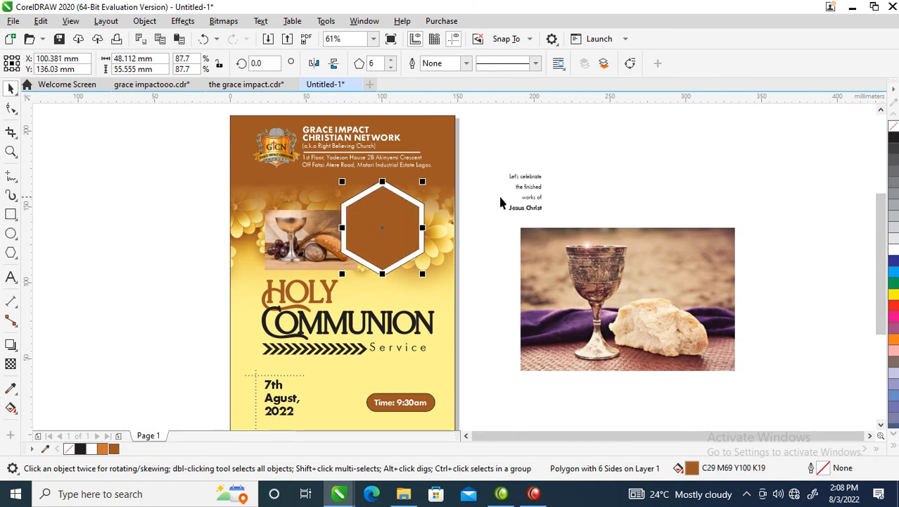
- Move the "Let's celebrate the finished works of Jesus Christ" text onto the brown hexagon and colour it white
left_click_drag(525, 188, 379, 218)
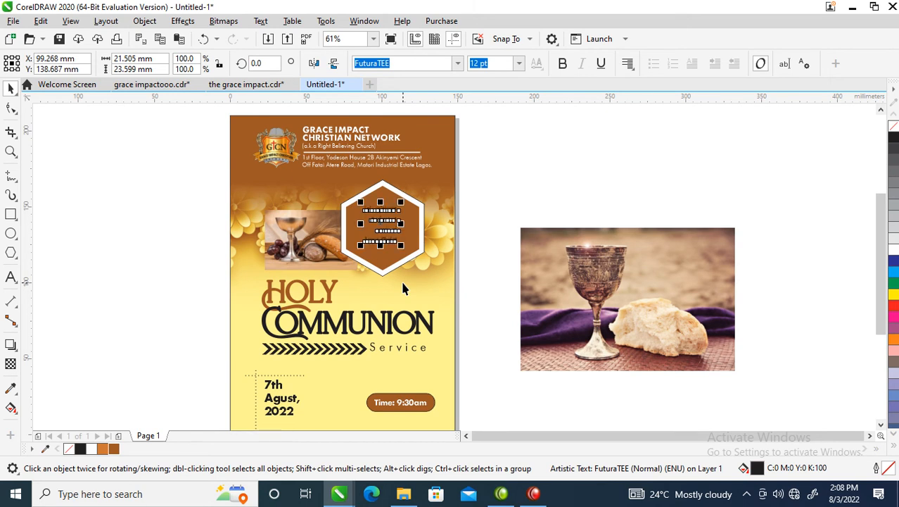
left_click_drag(186, 156, 508, 307)
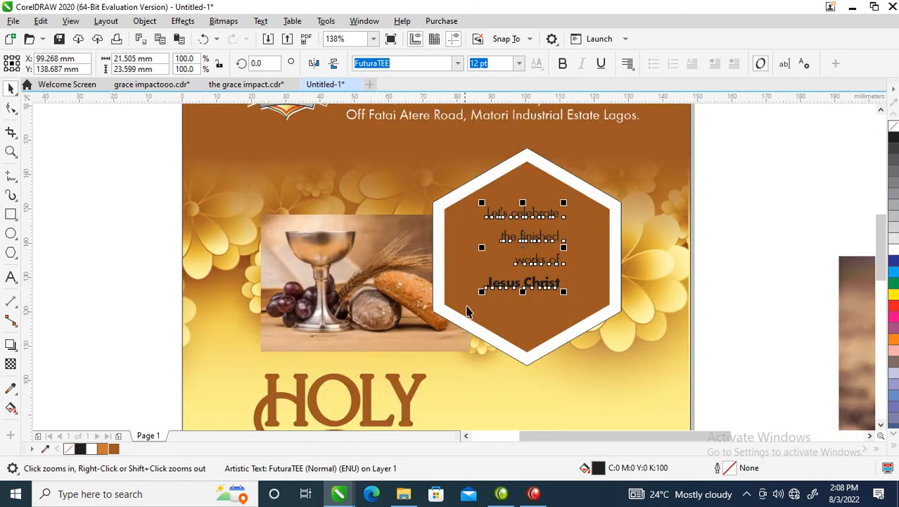
left_click(894, 240)
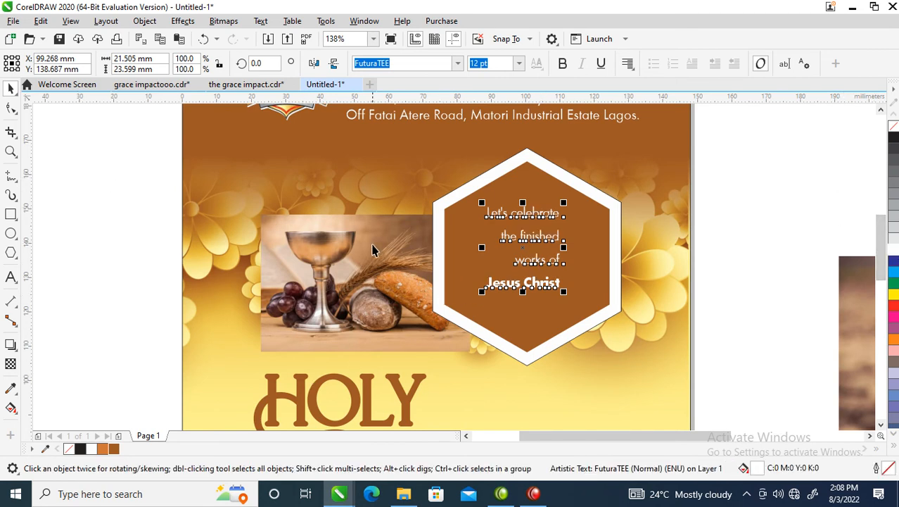
- Tighten the line spacing of the "Let's celebrate" text and enlarge it to about 20.7 pt
left_click(11, 108)
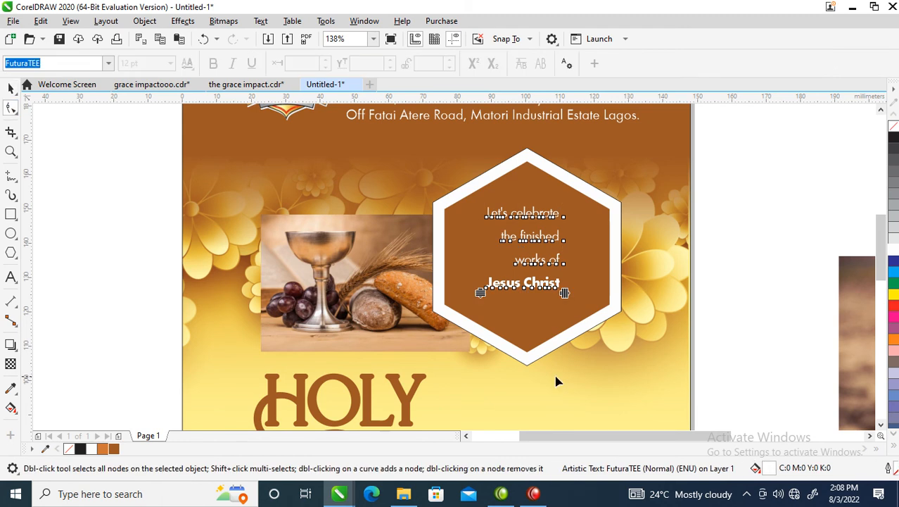
left_click_drag(480, 294, 480, 269)
key("space")
left_click_drag(567, 270, 593, 308)
key("ctrl+z")
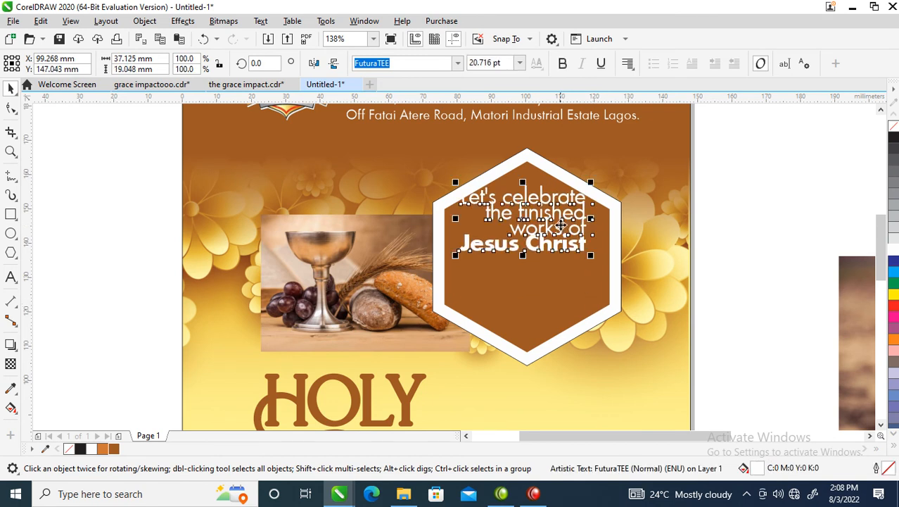
- Move the "Let's celebrate" text lower inside the brown hexagon and widen its line spacing
left_click_drag(561, 220, 565, 235)
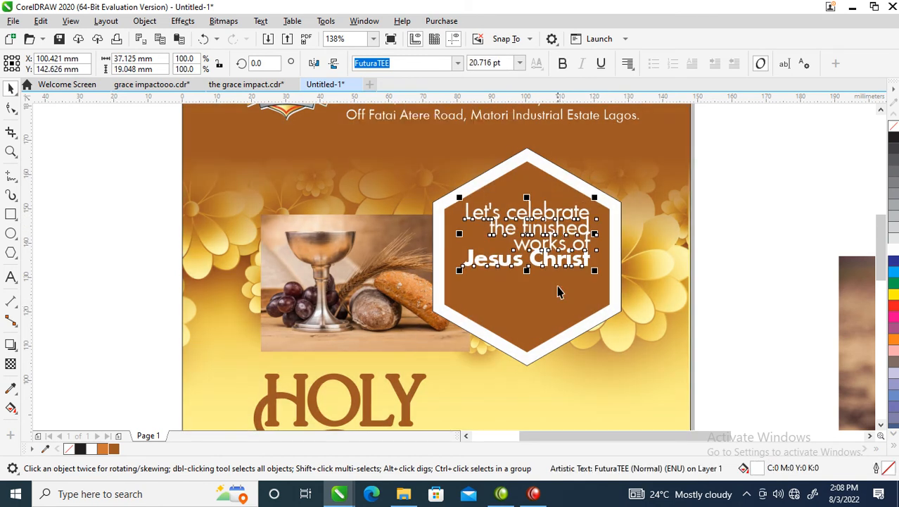
left_click(11, 108)
left_click_drag(459, 271, 470, 302)
key("space")
- Group the two hexagons with the "Let's celebrate" text and remove the outline
left_click_drag(750, 117, 411, 371)
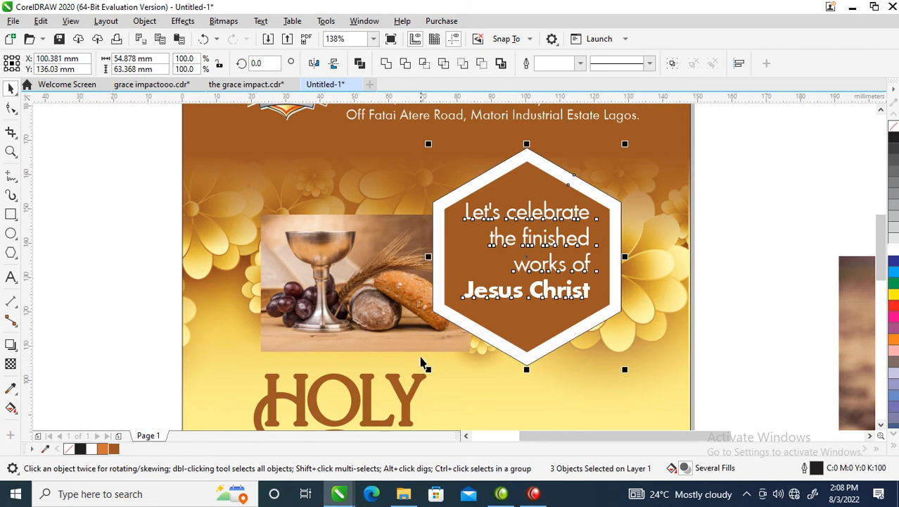
key("ctrl+g")
right_click(894, 127)
- Scale the hexagon group down proportionally to about 43.8 × 50.6 mm, keeping it beside the communion photo
left_click_drag(428, 369, 497, 332)
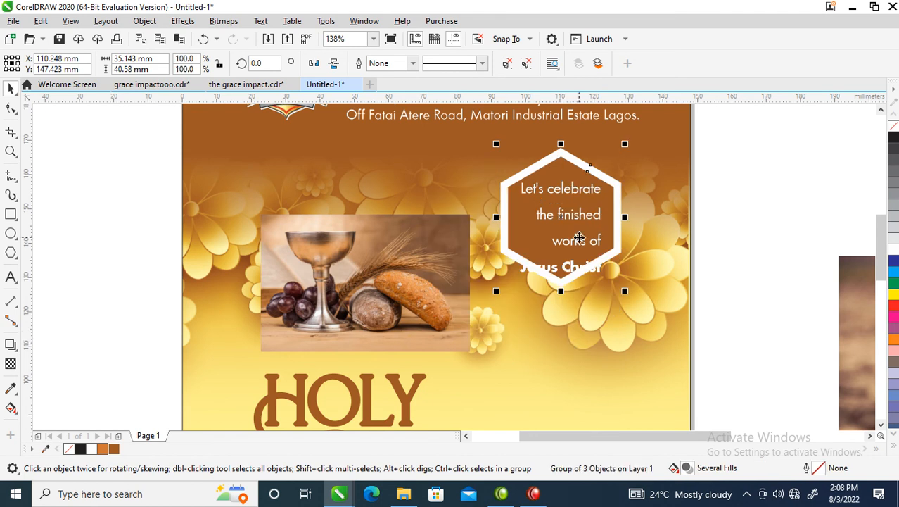
scroll(579, 238, "down", 3)
key("z")
left_click_drag(395, 174, 744, 322)
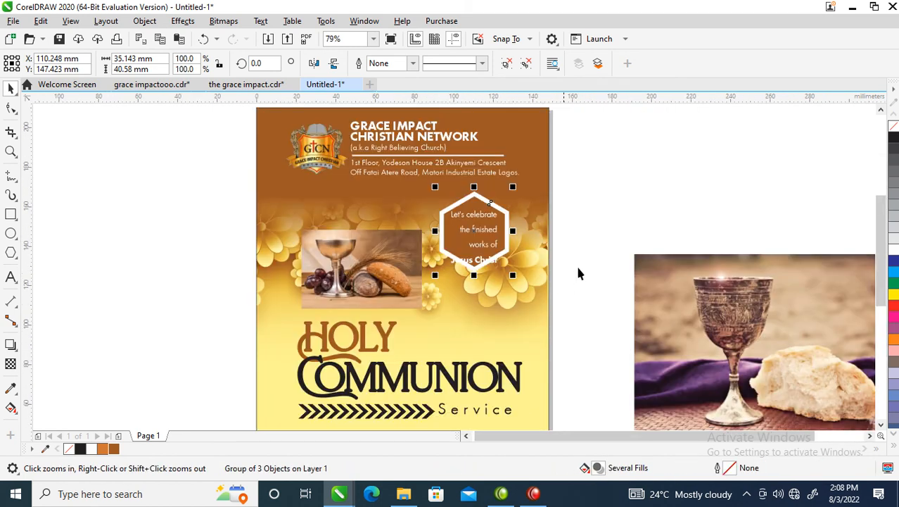
left_click(426, 289)
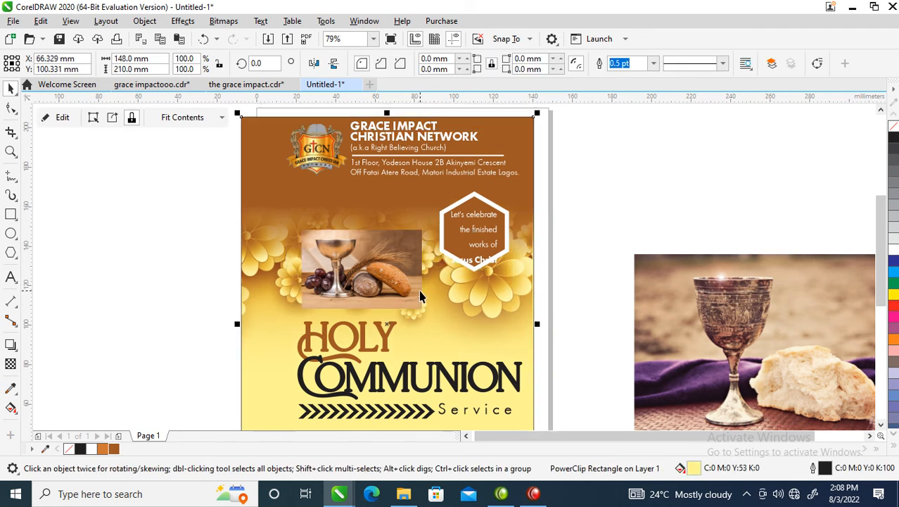
left_click(474, 242)
left_click_drag(432, 276, 419, 295)
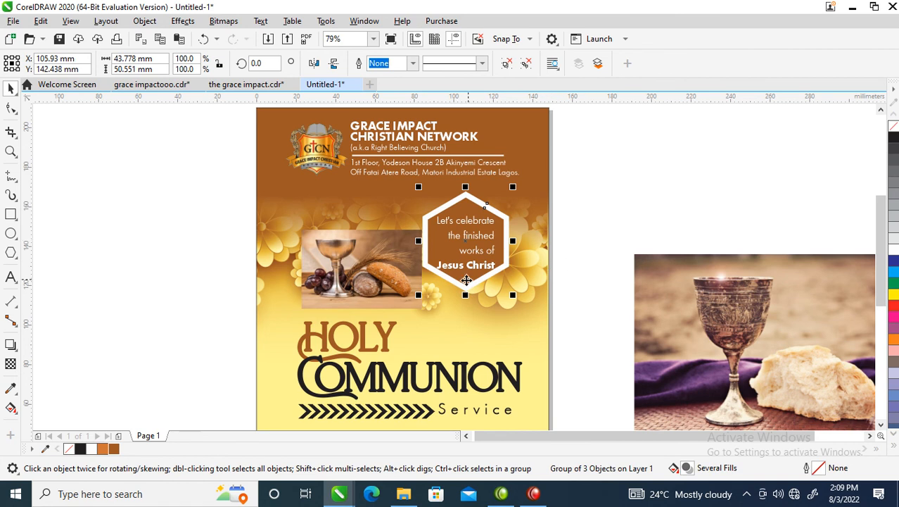
- Enlarge the communion photo proportionally to about 69.4 × 45.4 mm so that it reaches under the hexagon
left_click(380, 304)
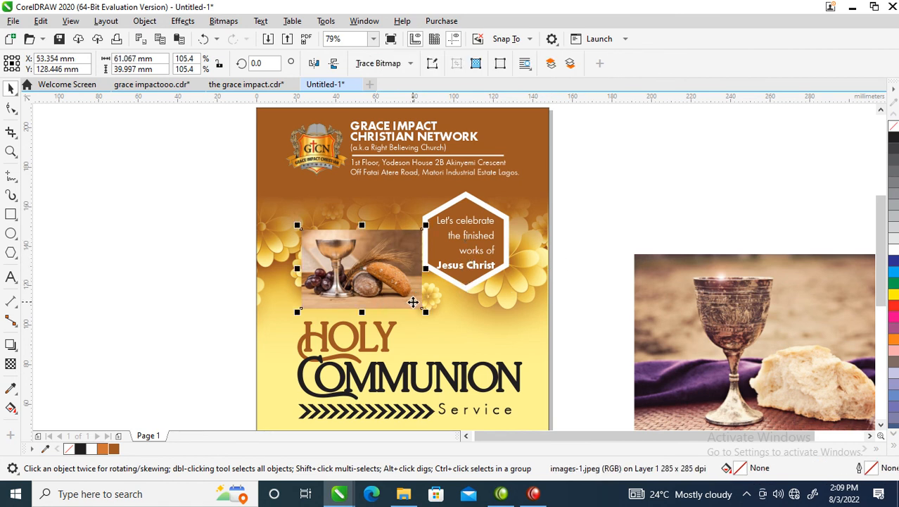
left_click_drag(421, 309, 425, 312)
left_click_drag(425, 225, 442, 214)
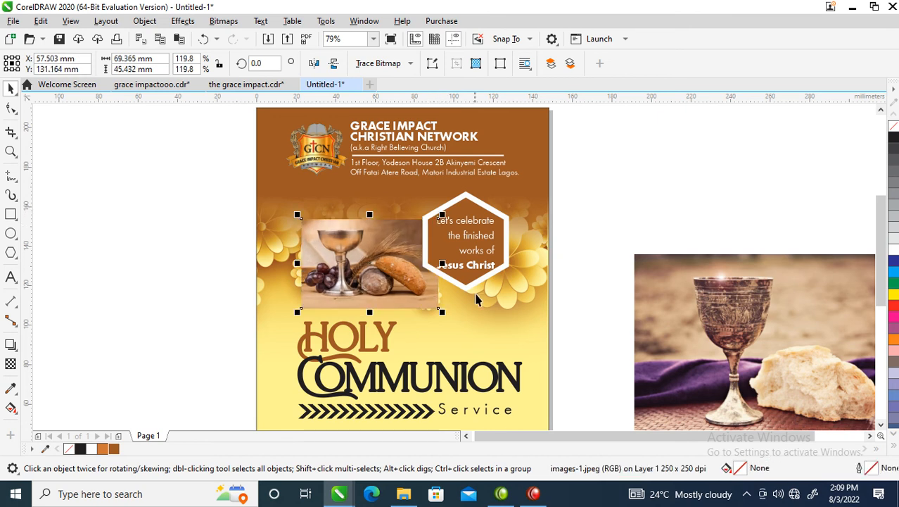
- Shift the hexagon group slightly down and right over the communion photo's edge
scroll(486, 335, "down", 6)
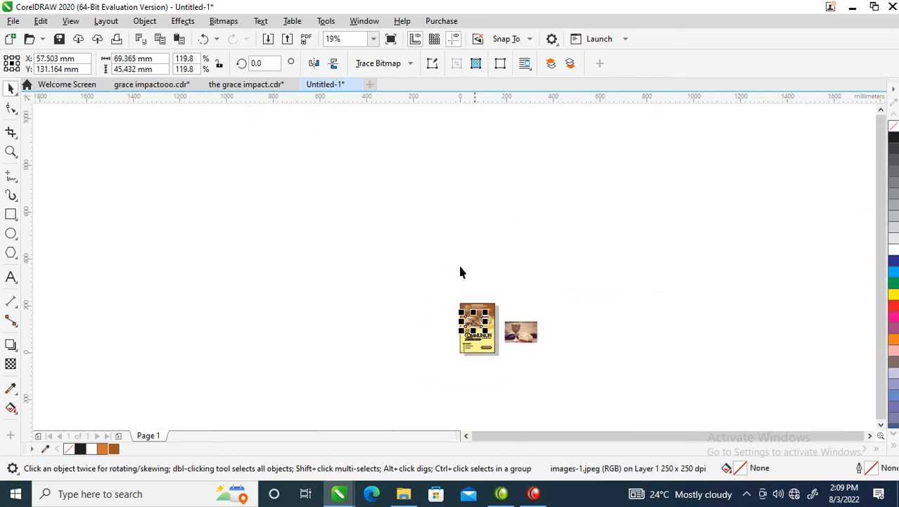
key("z")
left_click_drag(448, 290, 563, 360)
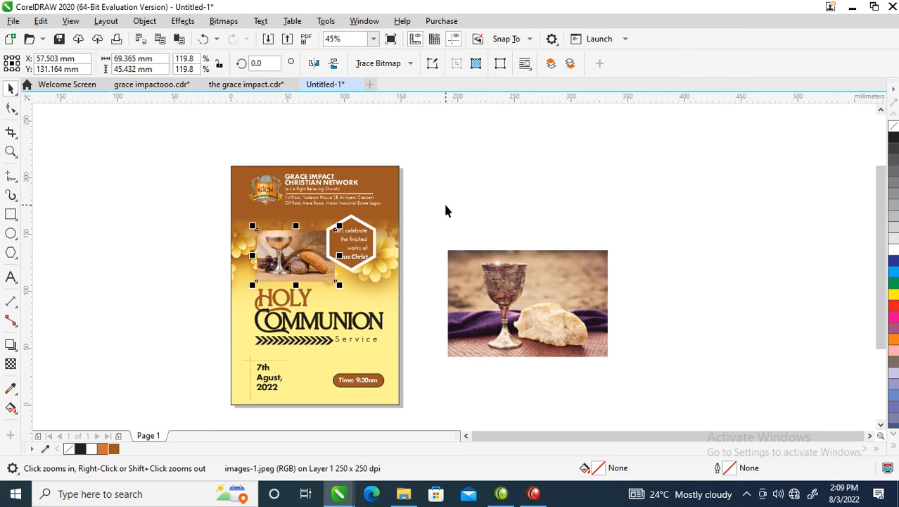
key("space")
left_click(367, 242)
left_click_drag(366, 243, 375, 249)
- Move the whole flyer off the page to its left and add a 148 × 210 mm page frame on the empty page
left_click_drag(203, 140, 450, 422)
left_click_drag(360, 324, 150, 329)
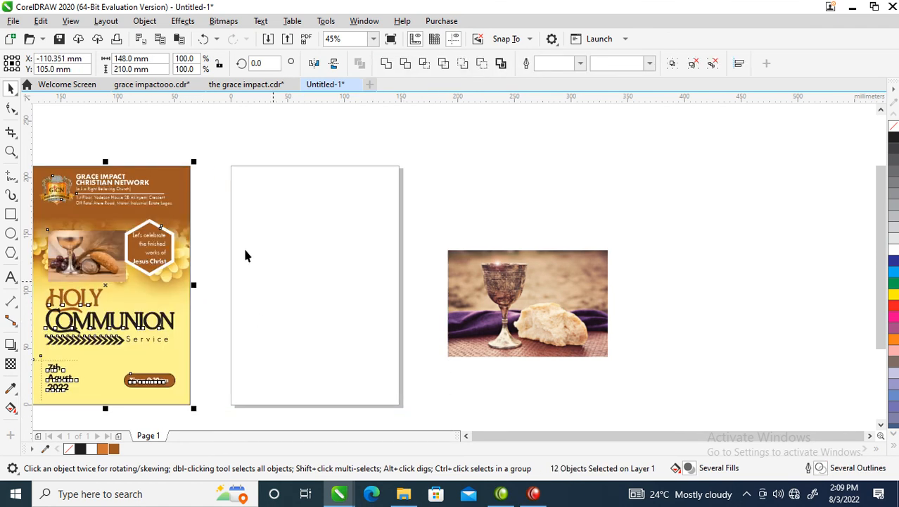
double_click(8, 215)
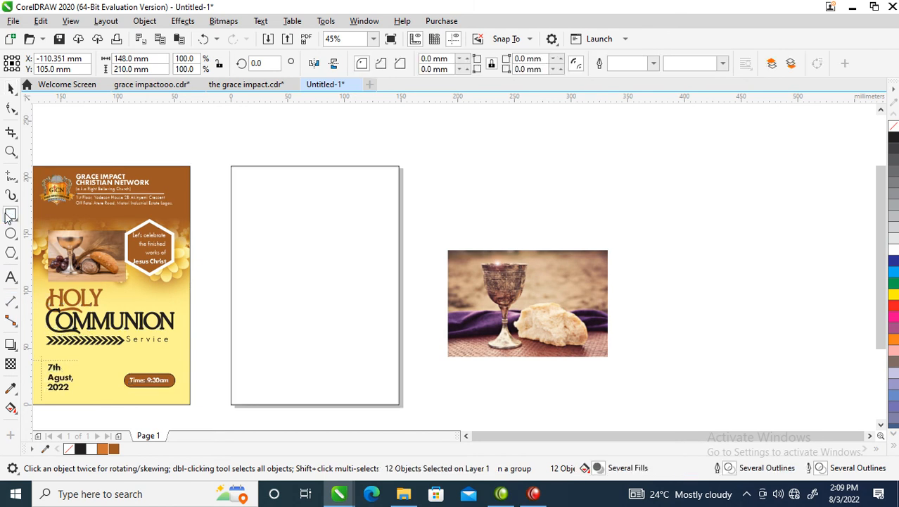
key("space")
- Place the chalice-and-bread photo at the page's left edge with a duplicate exactly on top, and start node editing
left_click_drag(548, 279, 515, 282)
left_click(336, 264, "shift")
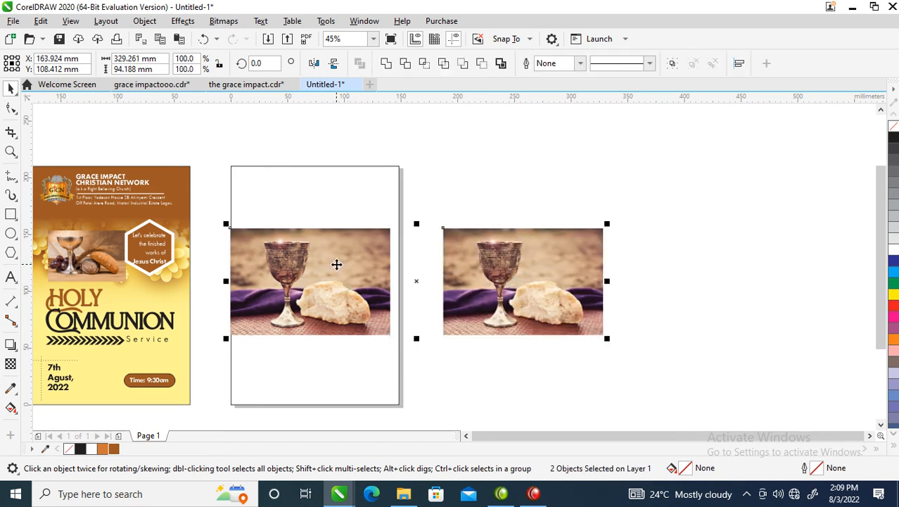
key("ctrl+z")
left_click(583, 302)
left_click(345, 255)
left_click(10, 107)
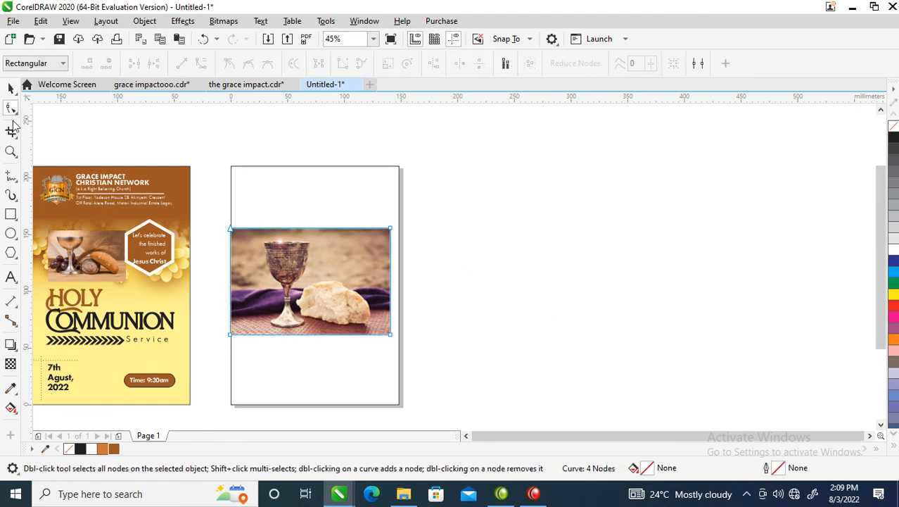
left_click_drag(200, 210, 435, 252)
key("Delete")
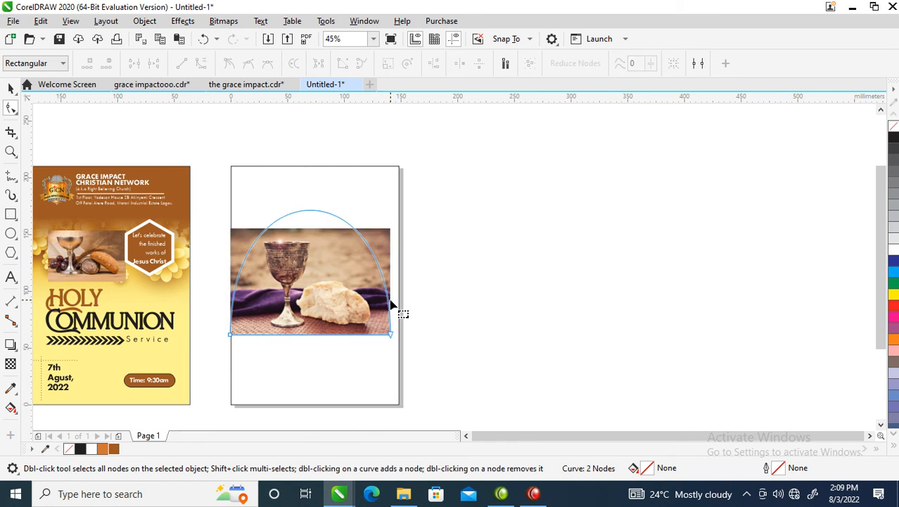
key("ctrl+z")
- Crop the top photo copy to a thin strip along its lower edge and stretch it downward to about 38.9 mm high
left_click_drag(331, 267, 387, 335)
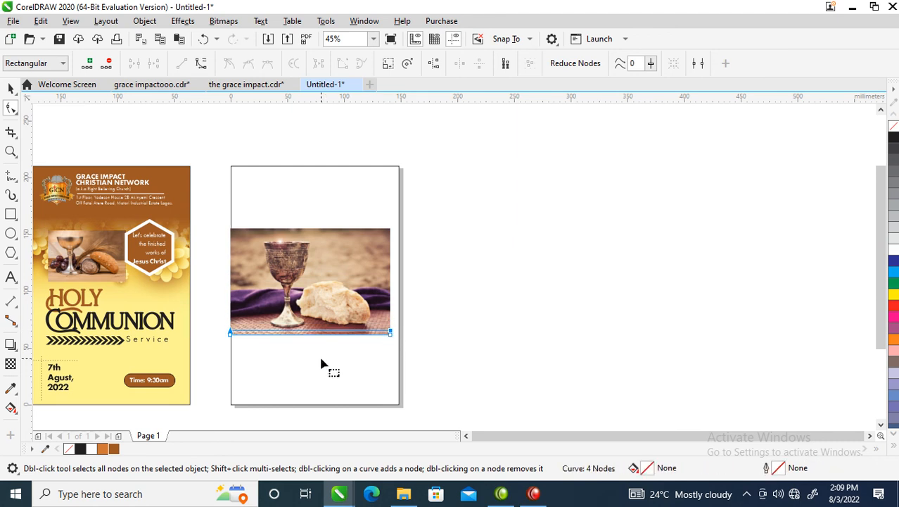
key("space")
left_click_drag(310, 337, 317, 381)
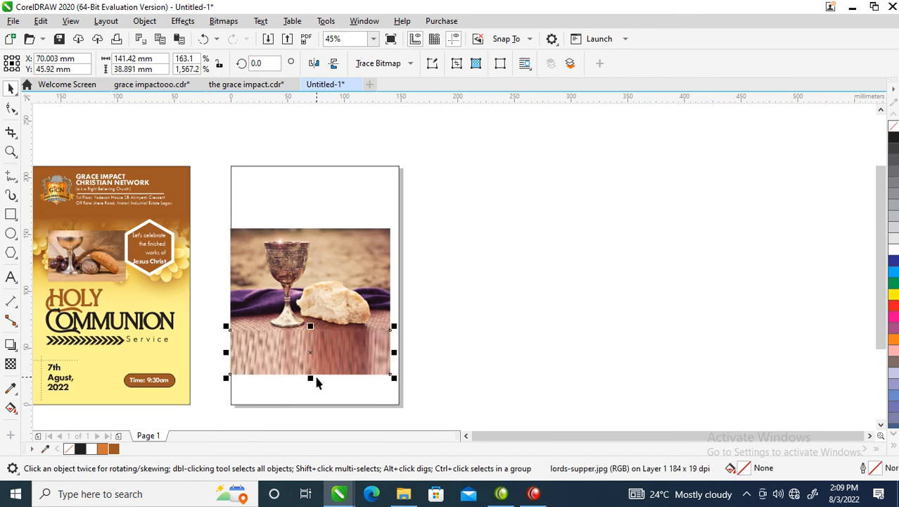
- Duplicate the chalice-and-bread photo and left-align the copy exactly over the original
left_click(341, 256)
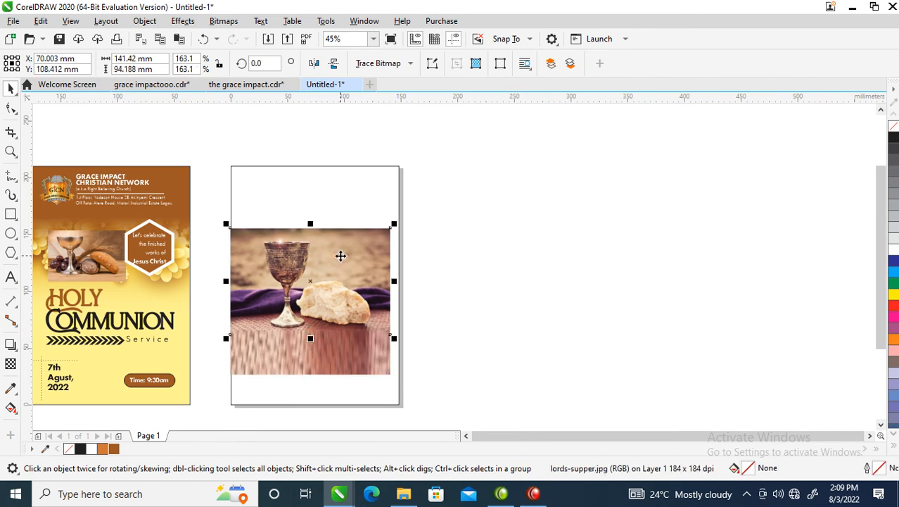
left_click_drag(339, 248, 470, 248)
left_click(307, 264, "shift")
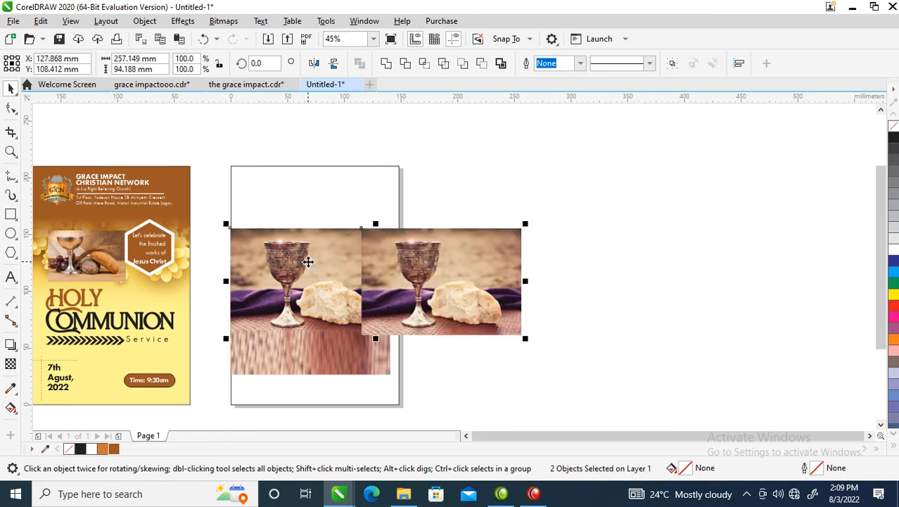
key("l")
left_click(438, 225)
left_click(308, 310)
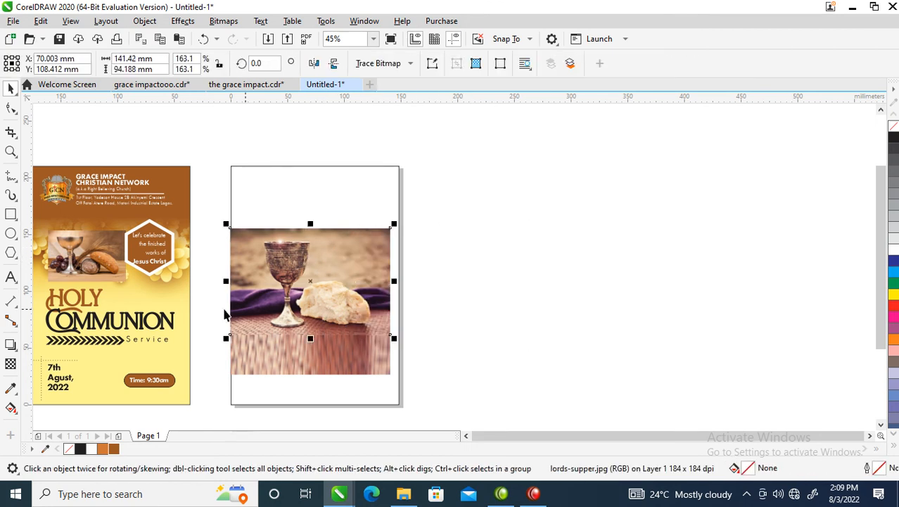
- Crop this copy to a thin strip along its upper edge and stretch it upward to about 44.2 mm high
left_click(11, 107)
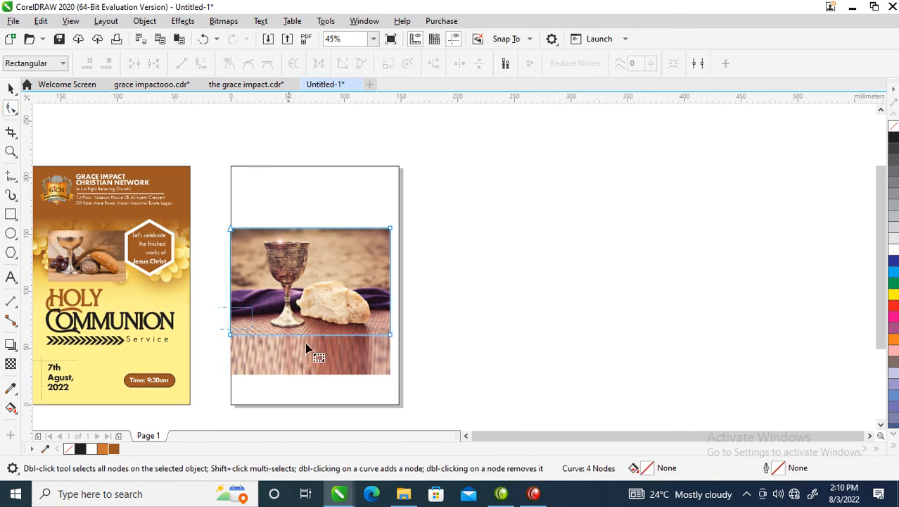
left_click_drag(389, 336, 391, 233)
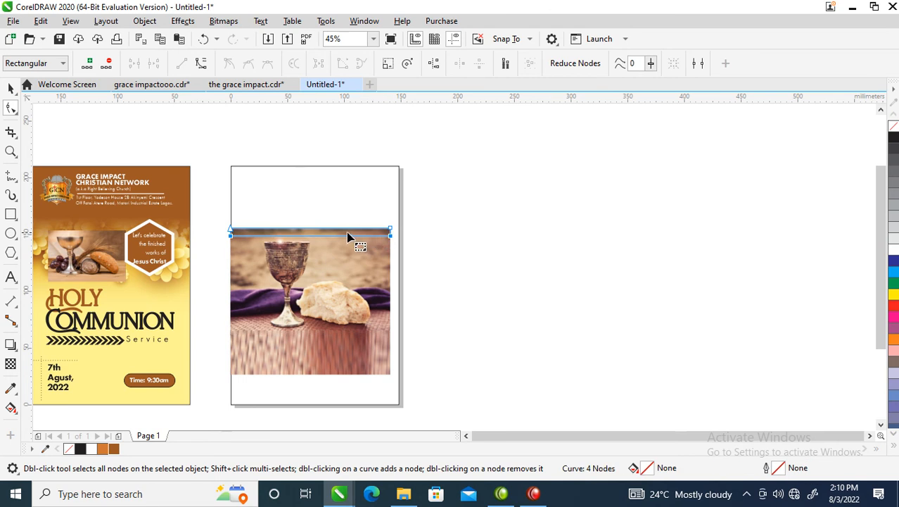
key("space")
left_click_drag(310, 222, 311, 180)
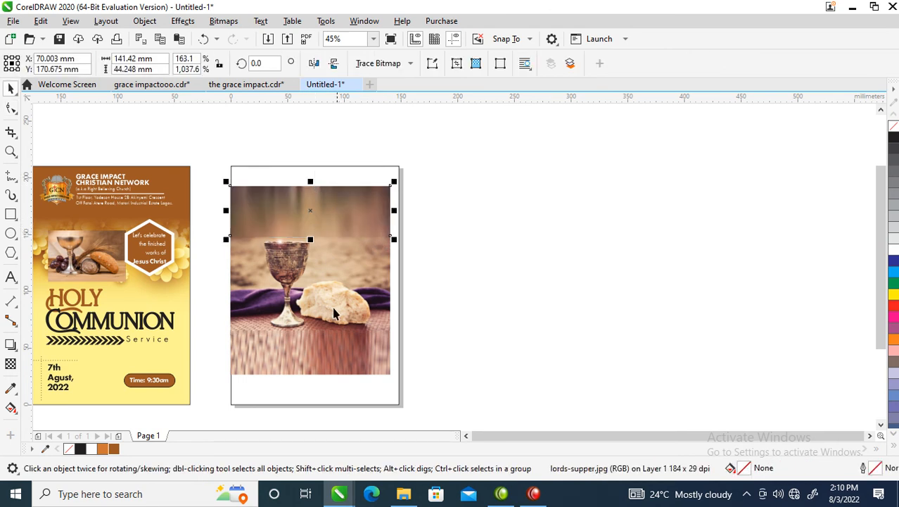
- Convert the photo and its two stretched strips into a single 300 dpi CMYK bitmap
left_click(346, 281, "shift")
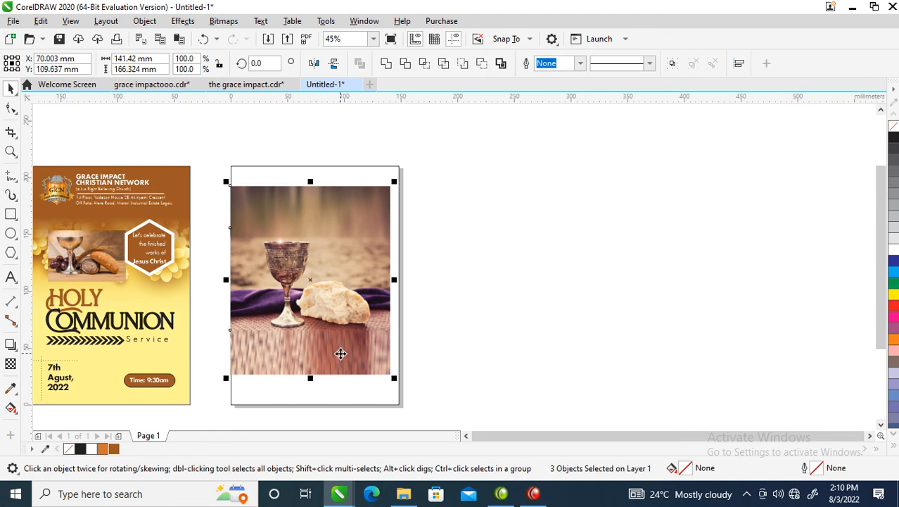
key("alt+b")
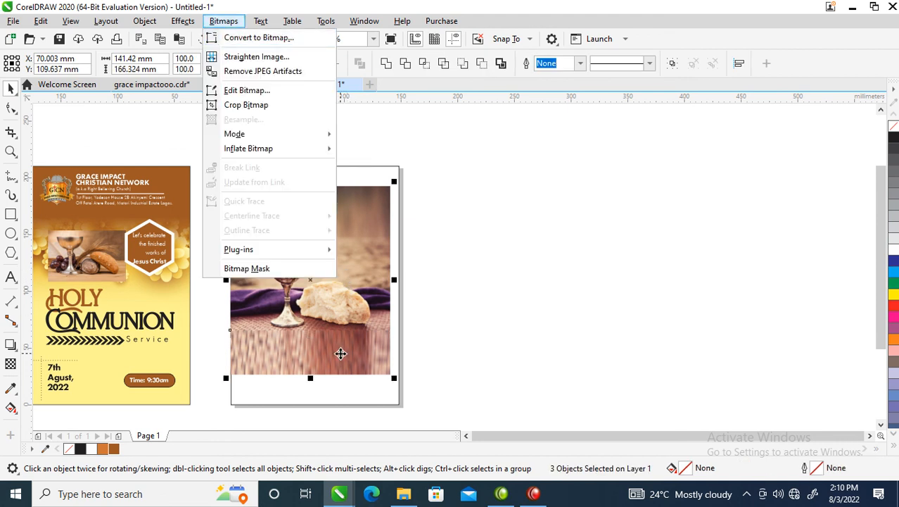
key("Return")
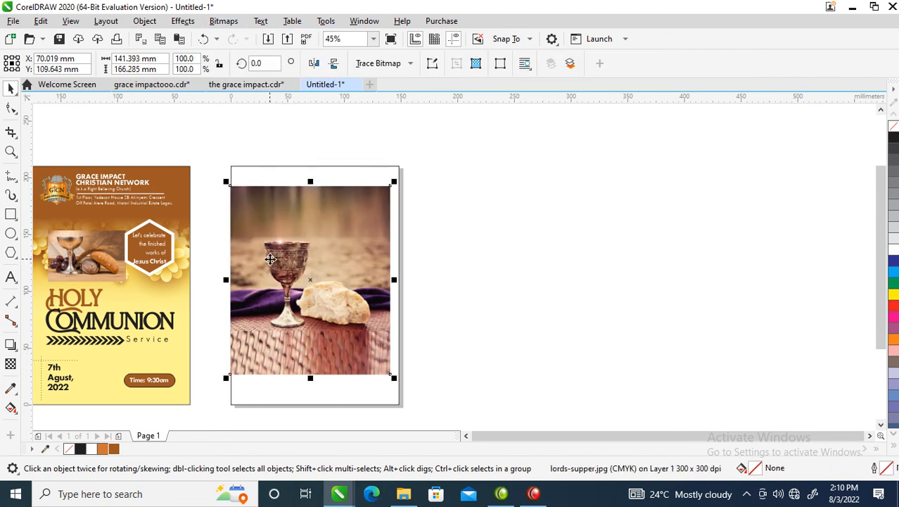
- Draw a rectangle about 152.9 × 86.1 mm over the page's lower part and fill it with dark purple sampled from the photo's cloth
left_click(10, 214)
left_click_drag(227, 318, 402, 415)
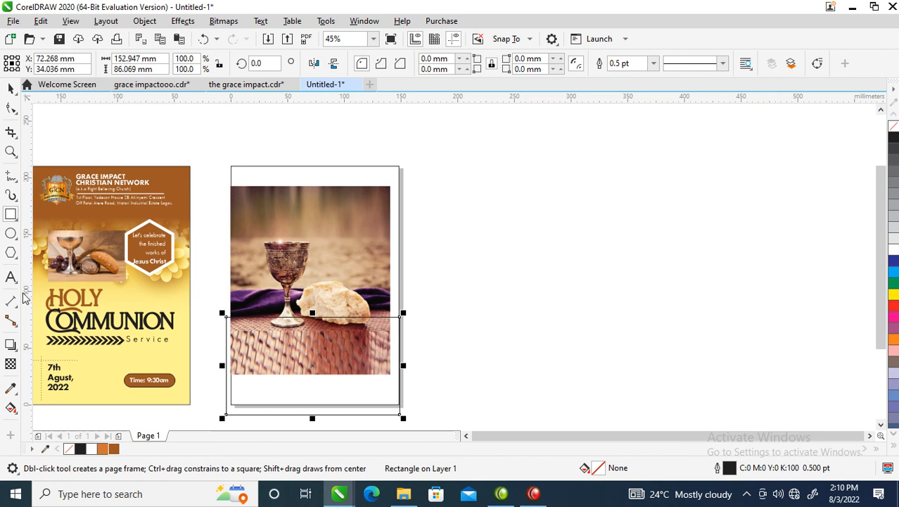
left_click(12, 389)
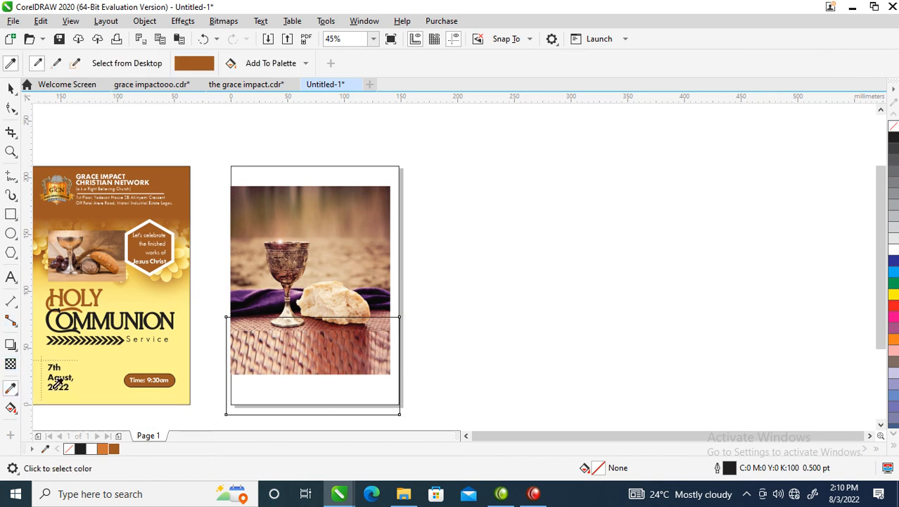
left_click(268, 291)
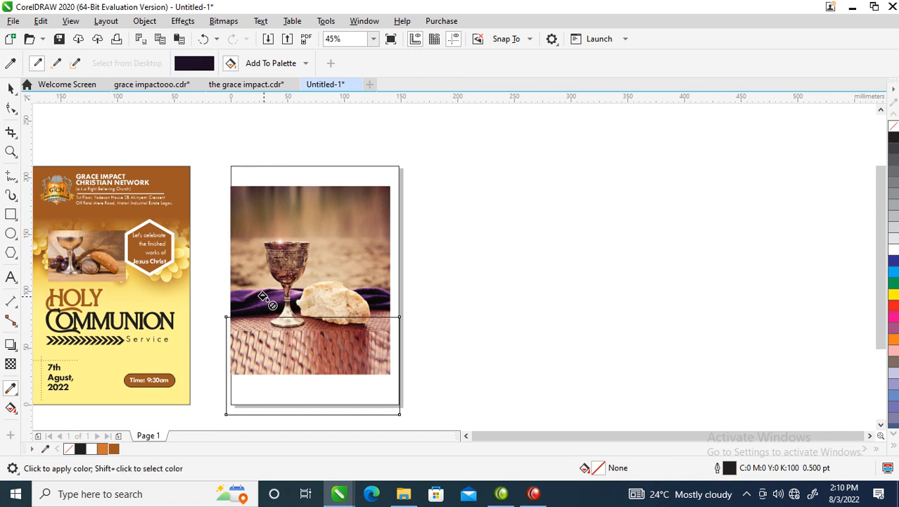
left_click(276, 345)
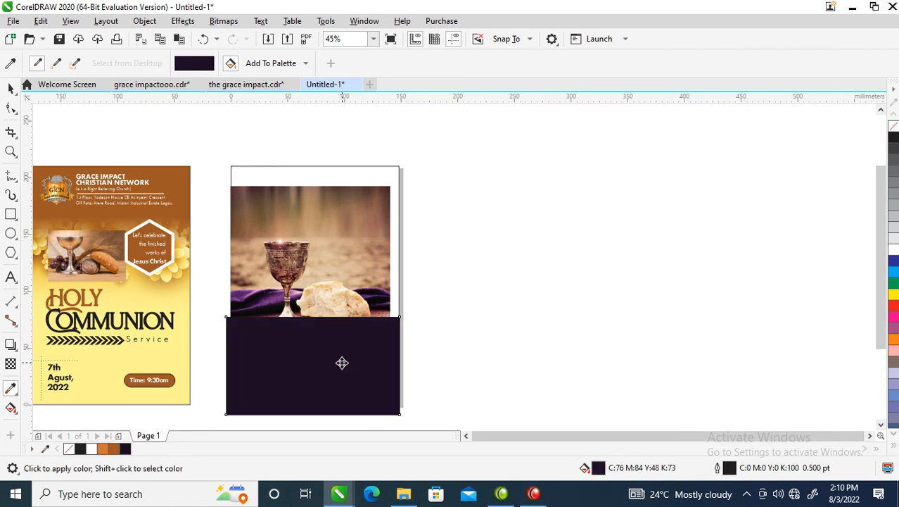
key("space")
left_click(233, 345)
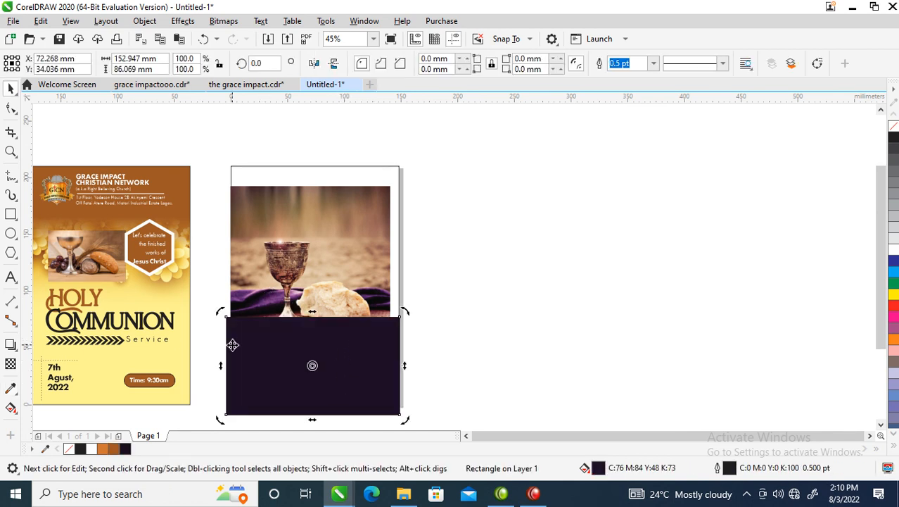
- Fade the purple rectangle's upper part with a linear transparency and extend it upward to about 104.7 mm high
left_click(11, 363)
left_click_drag(315, 357, 318, 314)
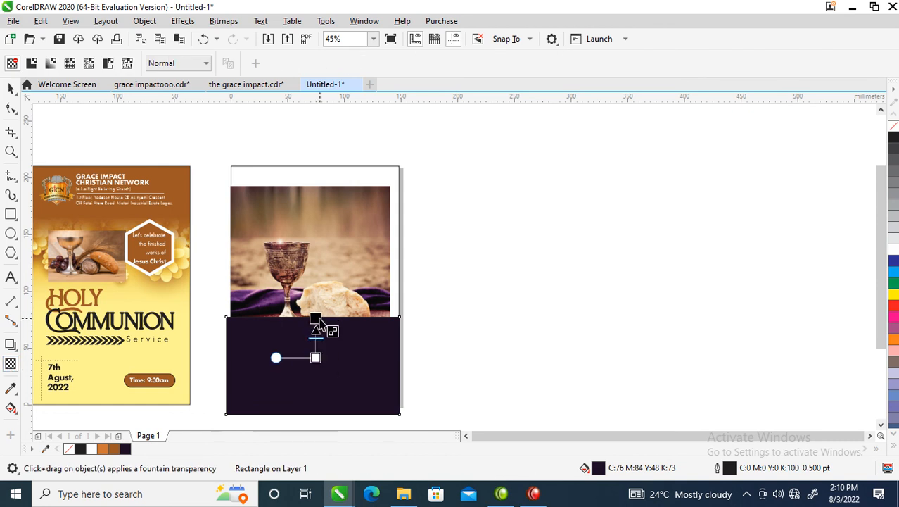
key("space")
left_click_drag(311, 312, 318, 292)
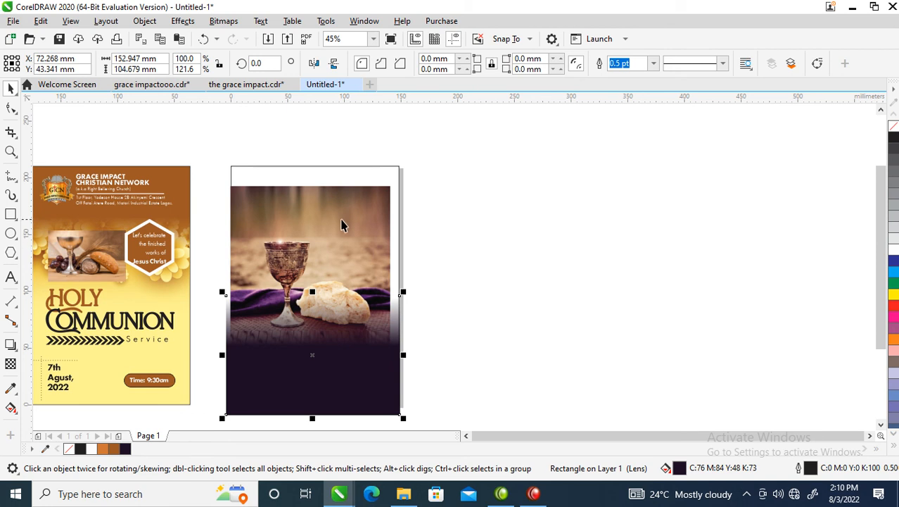
- Draw a rectangle about 151.2 × 77.3 mm over the page's upper part and fill it with tan sampled from the photo
left_click(373, 210)
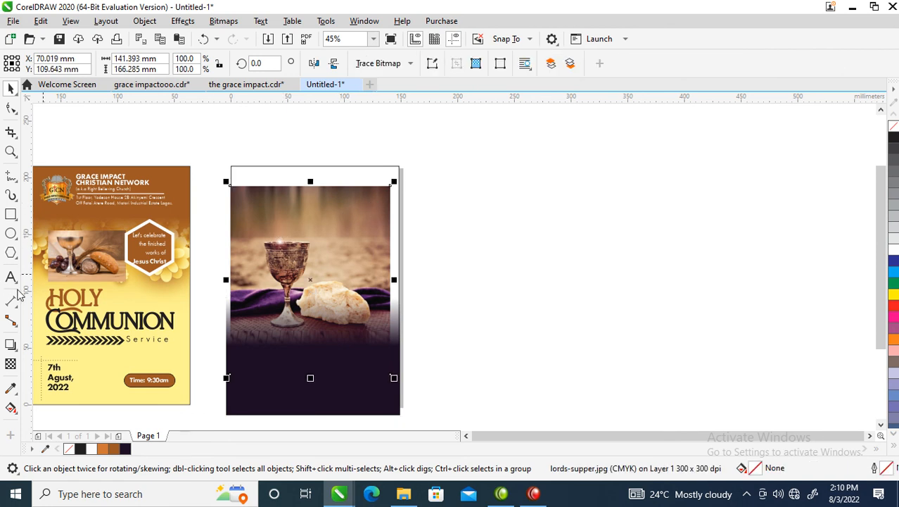
left_click(10, 214)
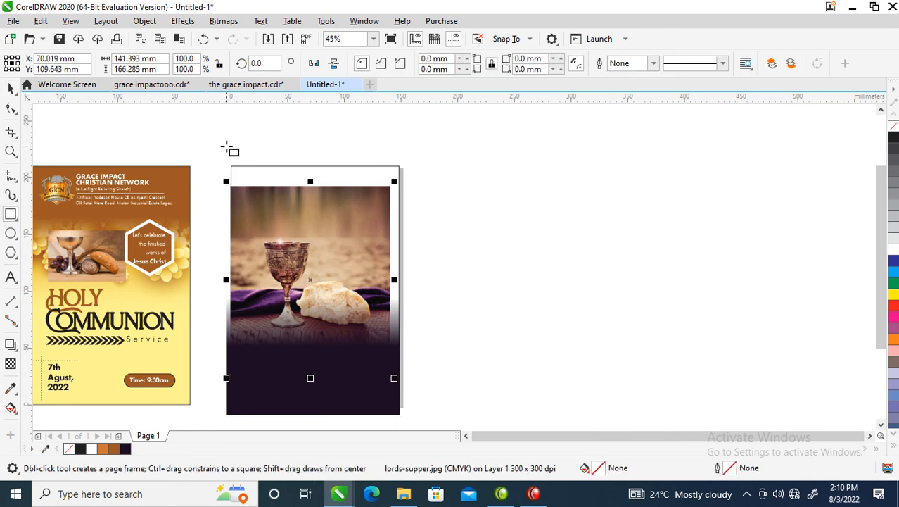
left_click_drag(224, 147, 396, 238)
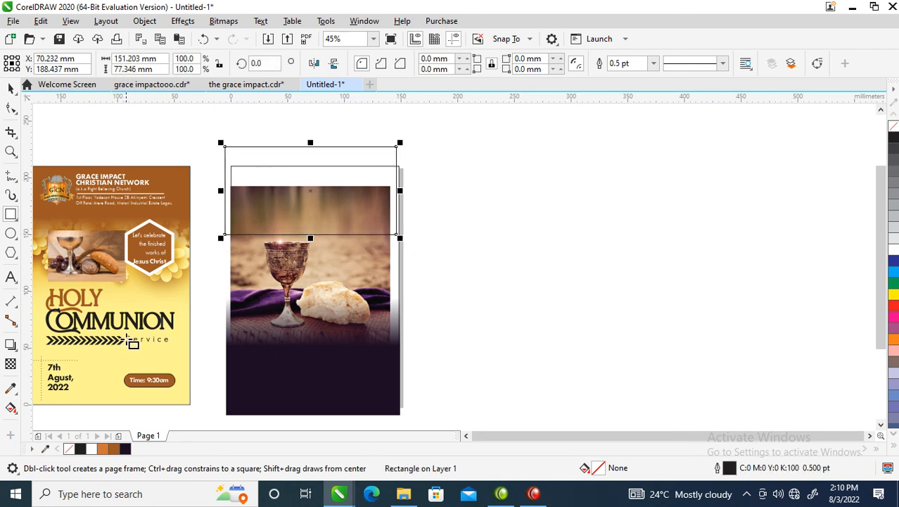
key("space")
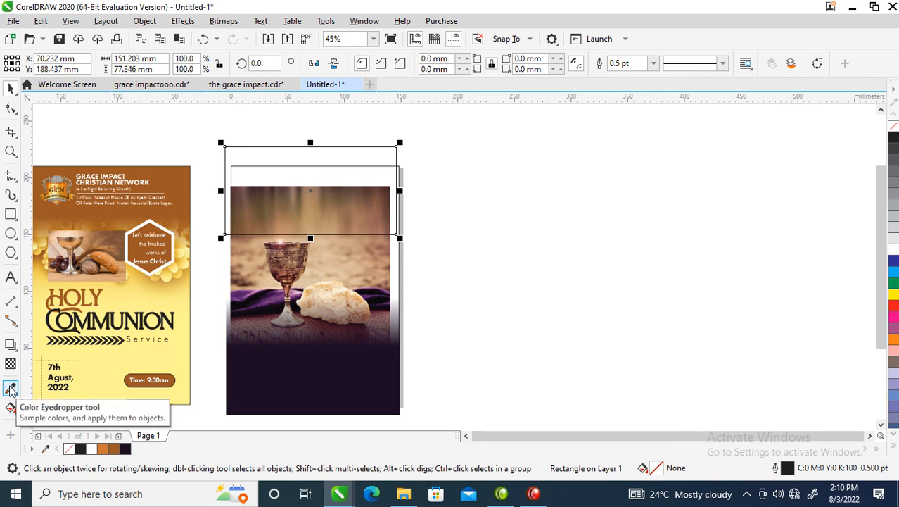
left_click(10, 389)
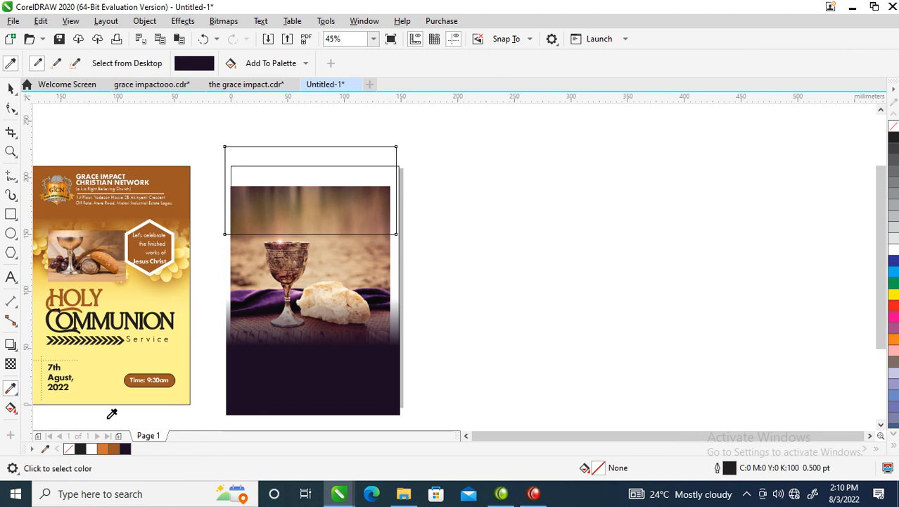
left_click(261, 264)
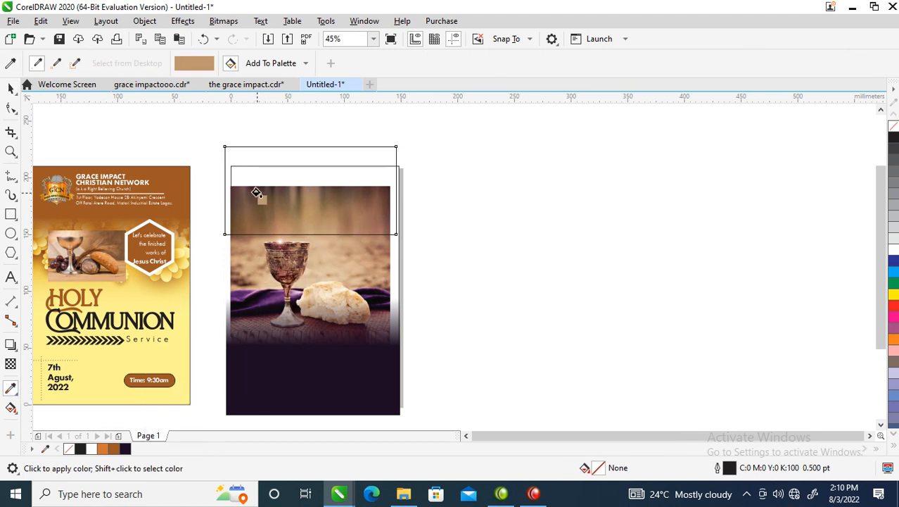
left_click(255, 154)
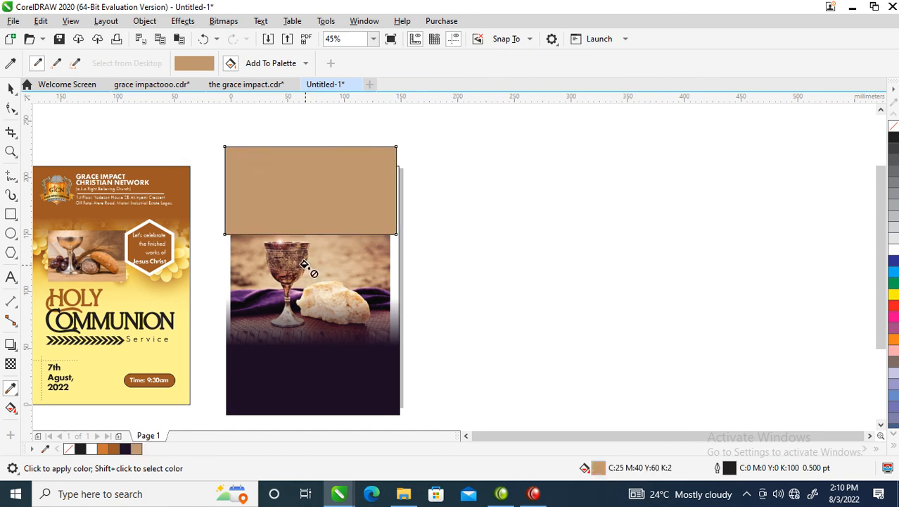
key("space")
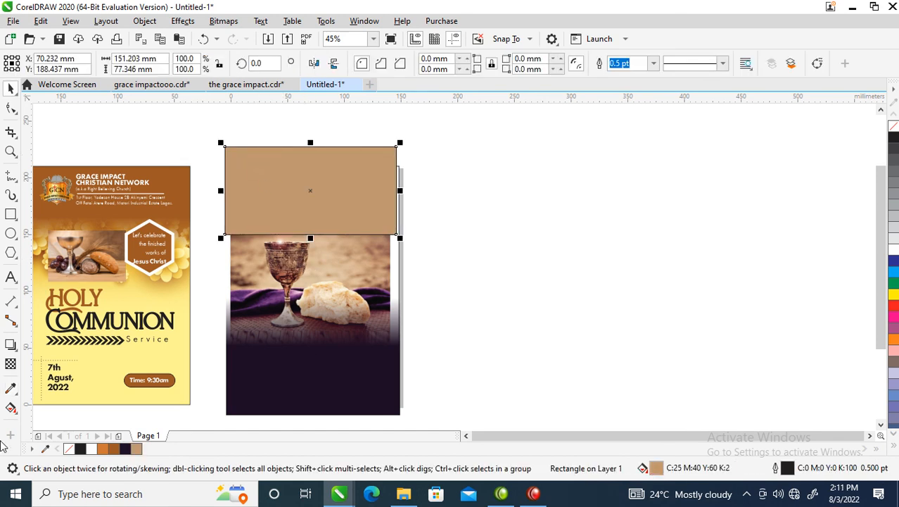
- Fade the tan rectangle's lower edge into the photo with a short linear transparency and remove its outline
left_click(10, 363)
left_click_drag(296, 193, 296, 230)
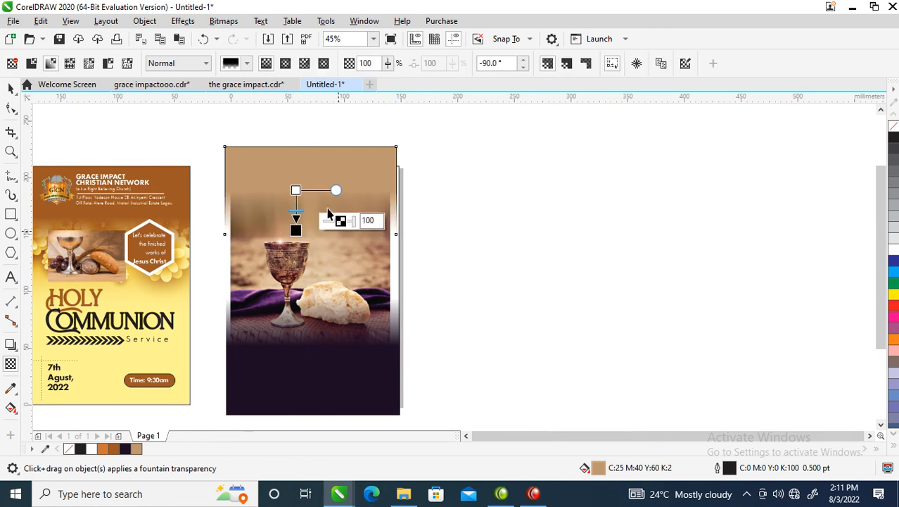
left_click_drag(296, 190, 295, 247)
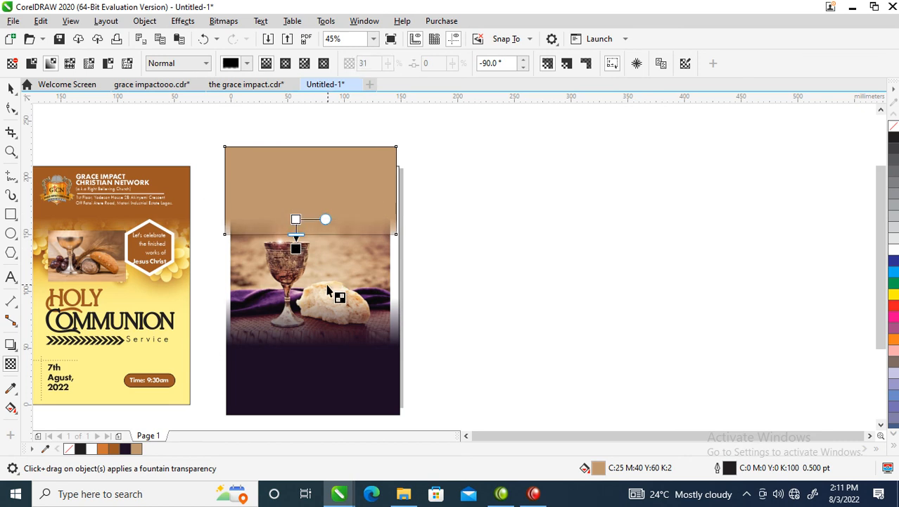
key("space")
right_click(894, 127)
key("space")
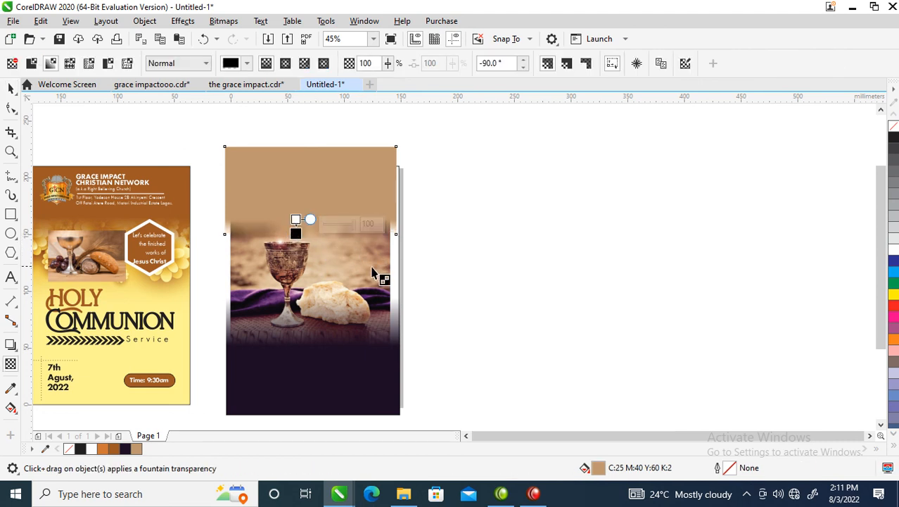
key("space")
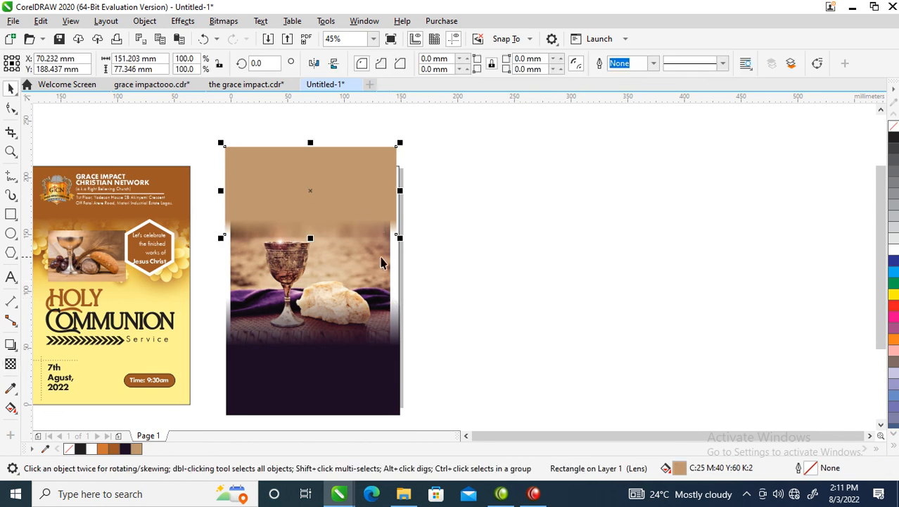
- Group the photo with the tan and purple rectangles and place the group inside the page-sized 148 × 210 mm frame
left_click(385, 265, "shift")
left_click(380, 384, "shift")
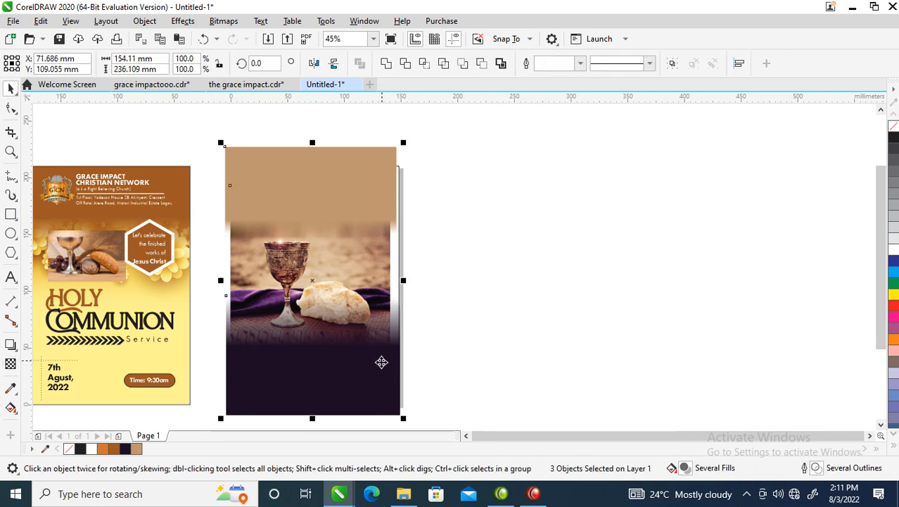
key("ctrl+g")
left_click_drag(347, 269, 577, 272)
left_click(349, 251)
left_click_drag(494, 240, 312, 239)
left_click(366, 282)
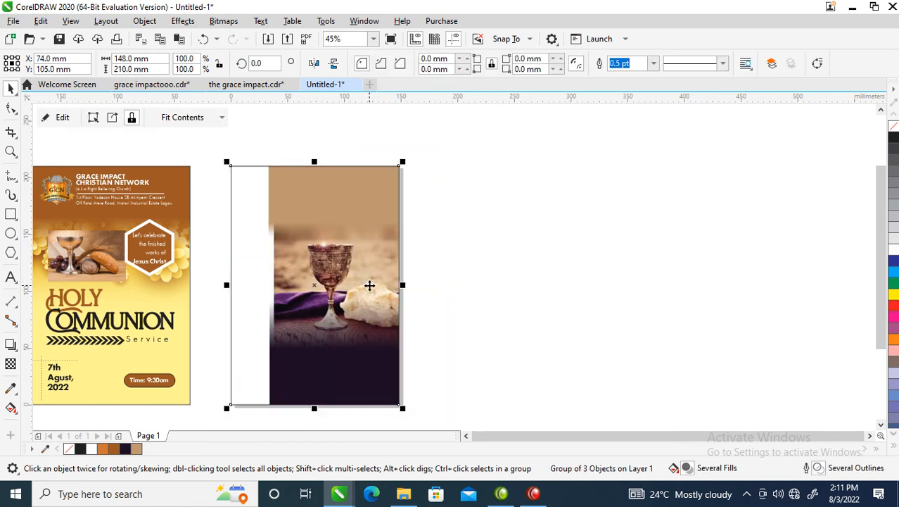
- Reposition the background group inside the frame and enlarge it to about 190.2 × 291.4 mm so it covers the whole page
left_click(360, 236, "ctrl")
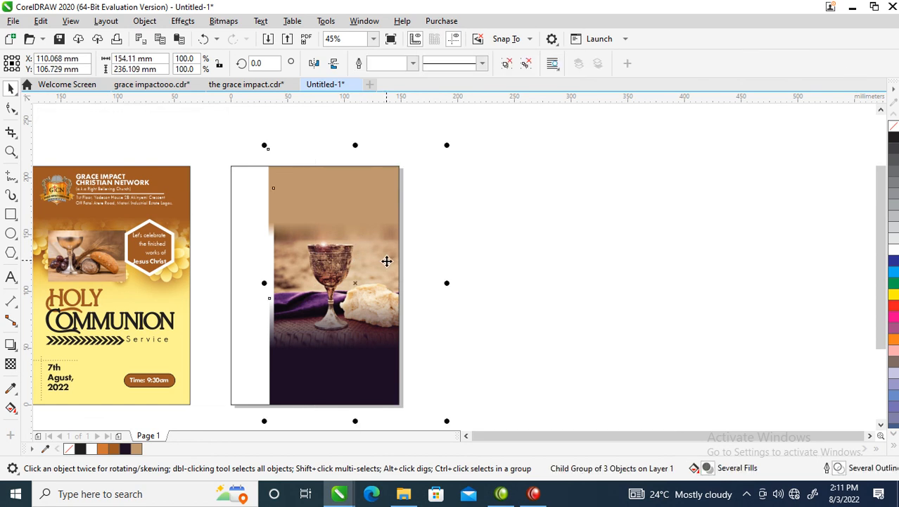
left_click_drag(374, 265, 332, 267)
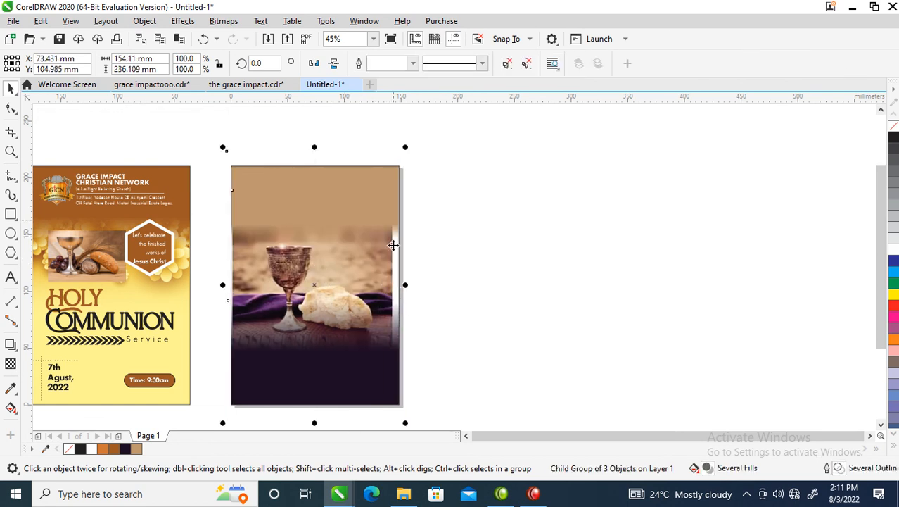
left_click_drag(406, 146, 467, 111)
left_click_drag(350, 211, 346, 236)
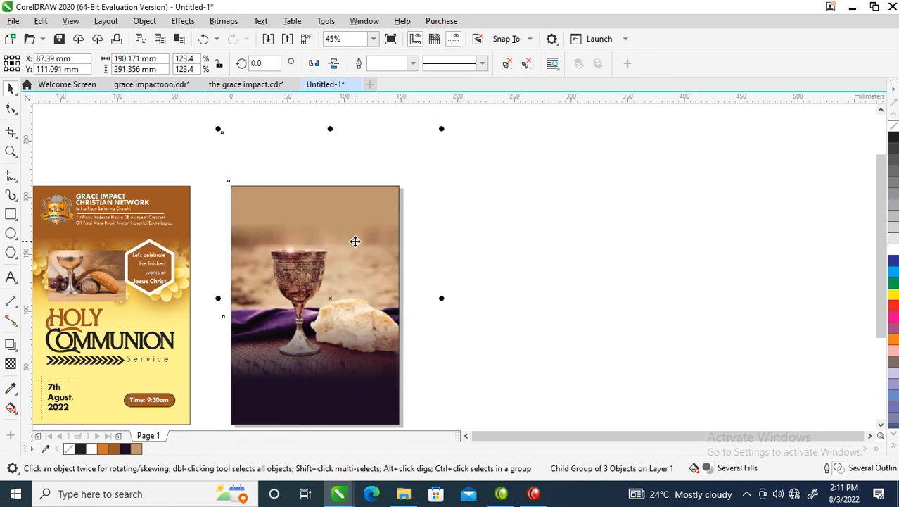
left_click(473, 253)
- Copy the logo, church name and address header from the first flyer onto the upper part of the new page
left_click_drag(271, 160, 40, 251)
left_click_drag(225, 213, 427, 208)
right_click(428, 207)
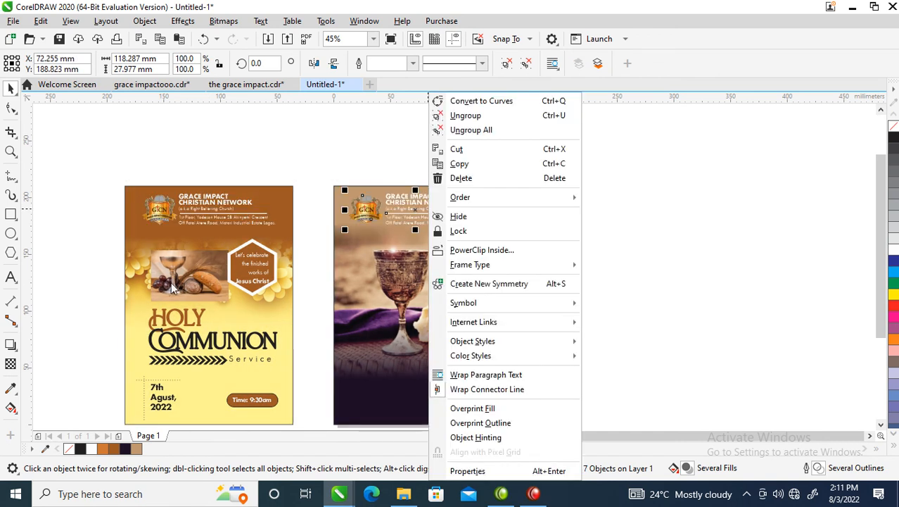
left_click(102, 266)
- Copy the Holy Communion title, chevrons, date, time badge and hexagon text group from the first flyer onto the new page
left_click_drag(76, 302, 302, 422)
left_click_drag(271, 339, 481, 349)
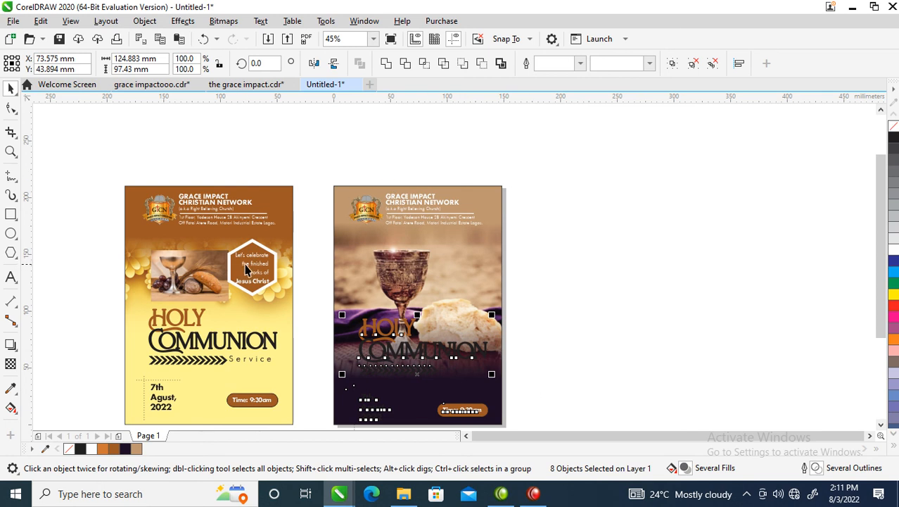
left_click_drag(254, 269, 464, 269)
left_click(558, 276)
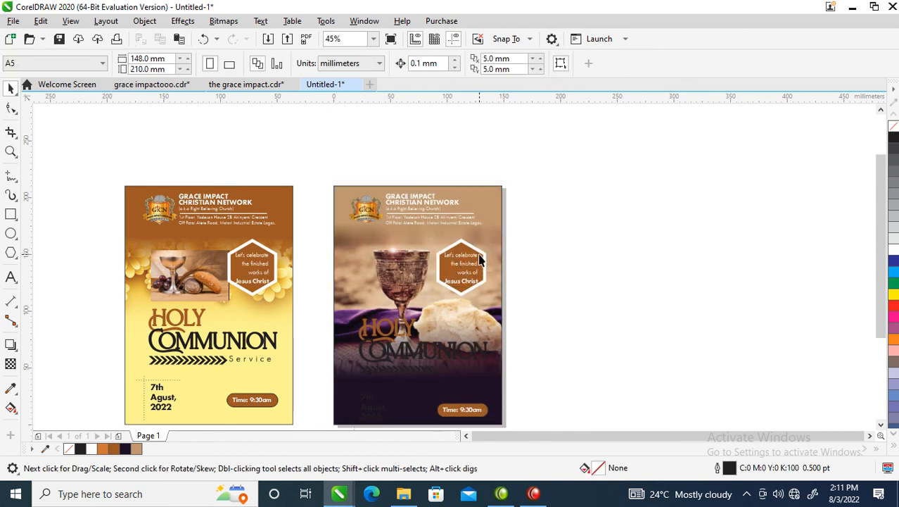
left_click(481, 259)
key("Delete")
key("ctrl+z")
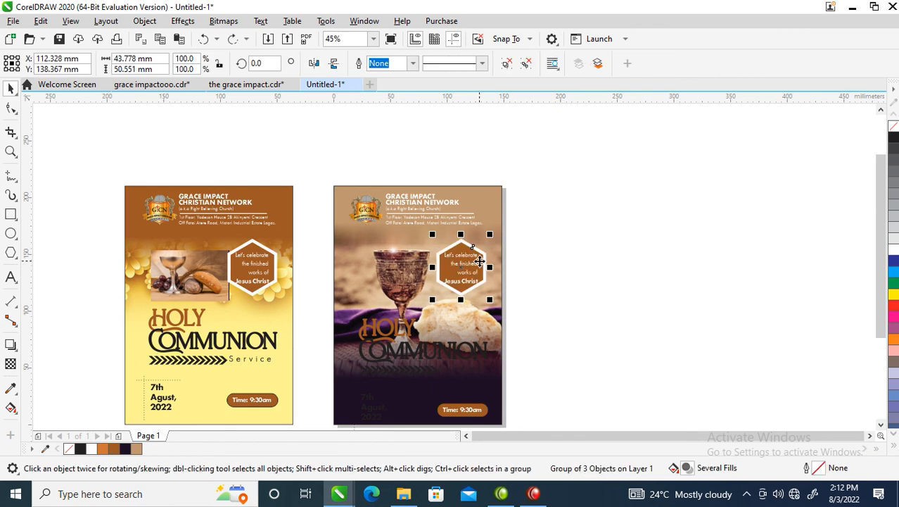
- Delete the brown and white hexagons from the copied group, keeping only the "Let's celebrate" text
left_click(480, 254, "ctrl")
key("Delete")
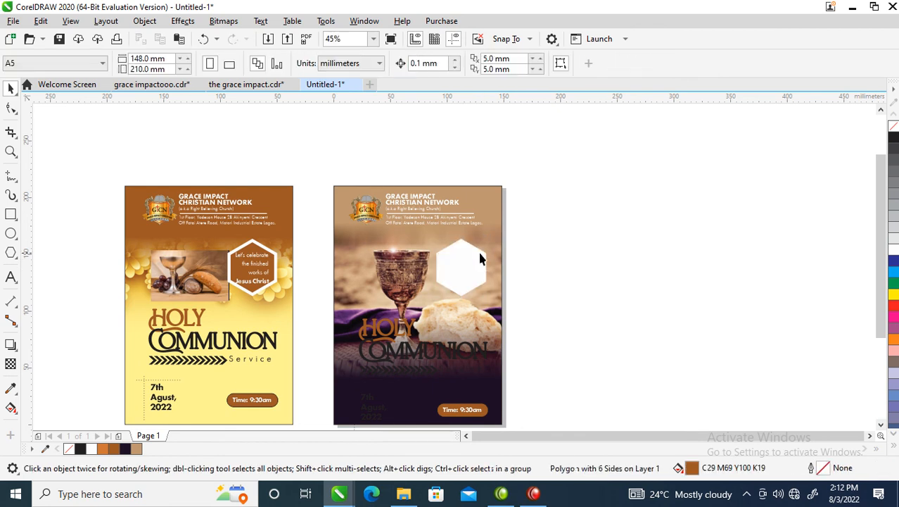
left_click(479, 252, "ctrl")
key("Delete")
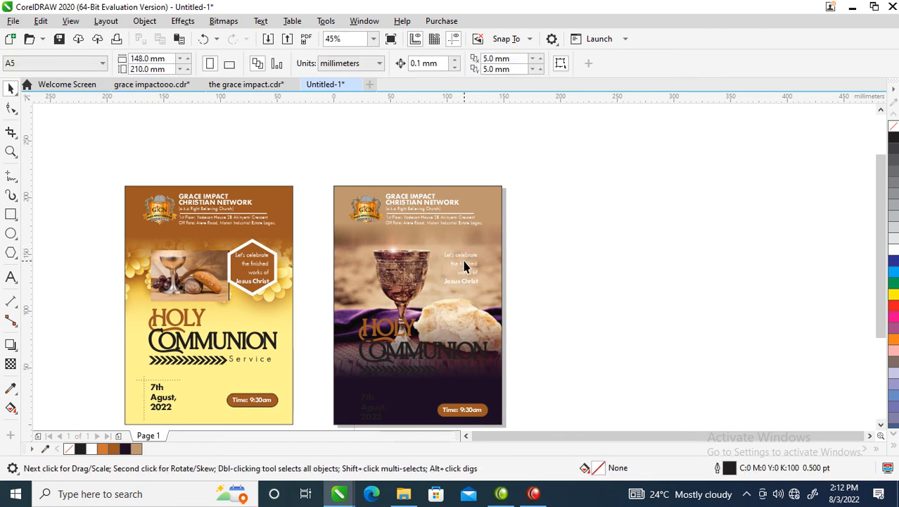
- Enlarge the "Let's celebrate the finished works of Jesus Christ" text to about 34.4 mm wide and colour it black
left_click(473, 256)
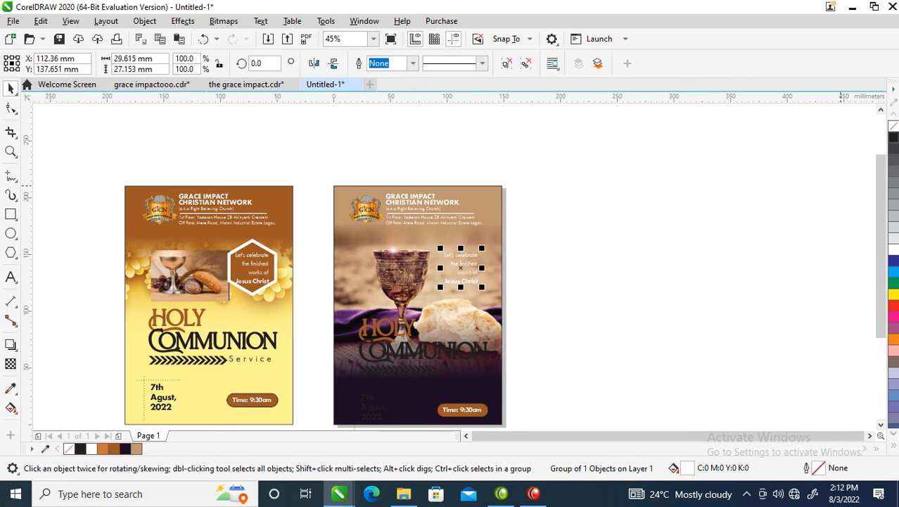
mouse_move(481, 247)
left_mouse_down()
mouse_move(506, 237)
mouse_move(495, 244)
left_mouse_up()
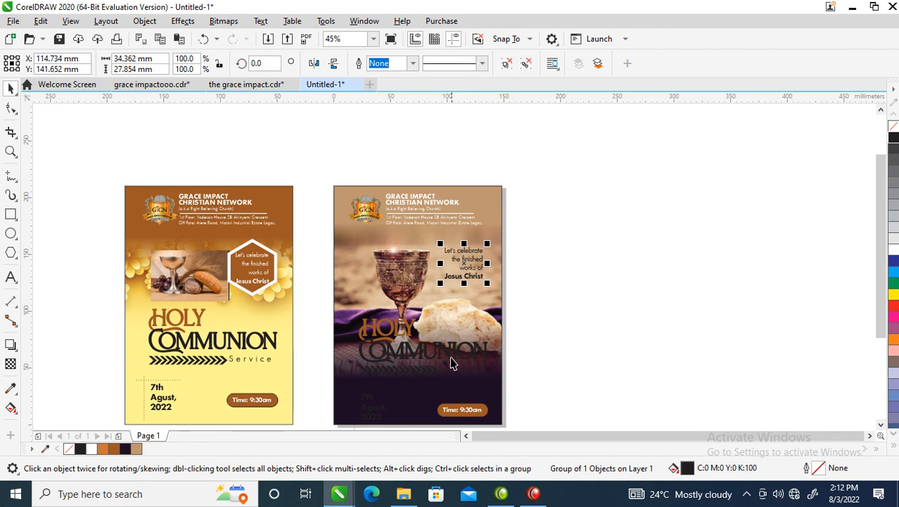
- Colour the word "Holy" white and the word "Communion" yellow on the new flyer
key("F2")
left_click_drag(296, 271, 602, 449)
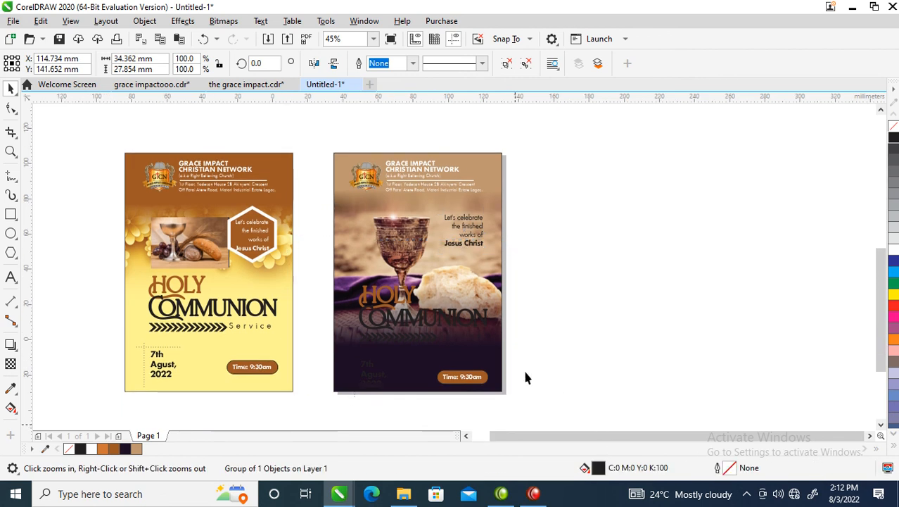
left_click(387, 191)
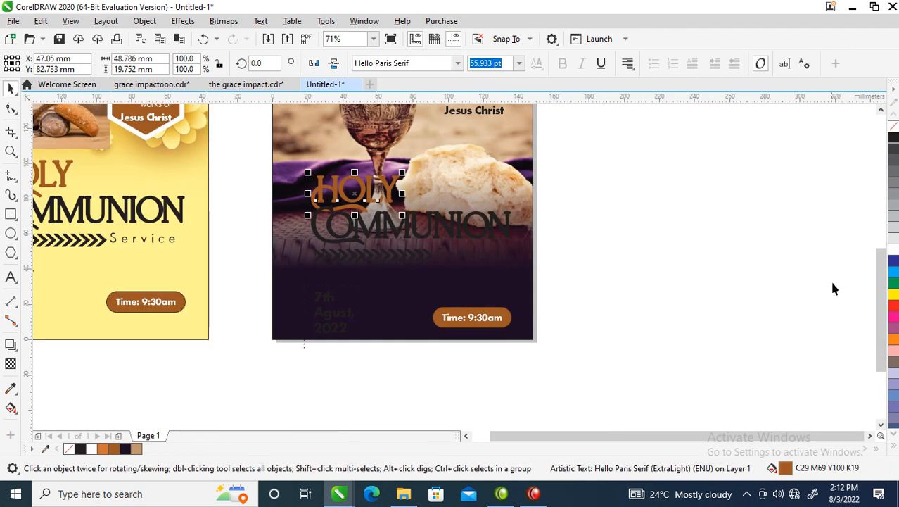
left_click(893, 250)
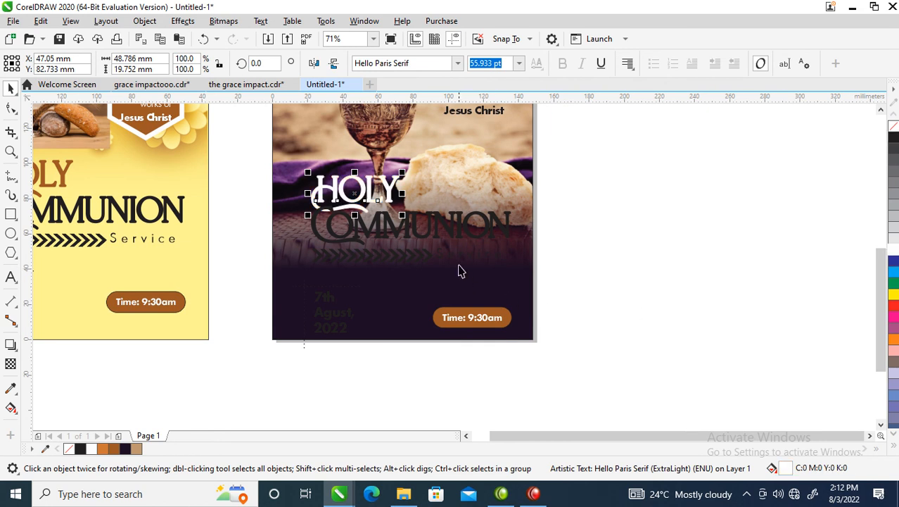
left_click(425, 244)
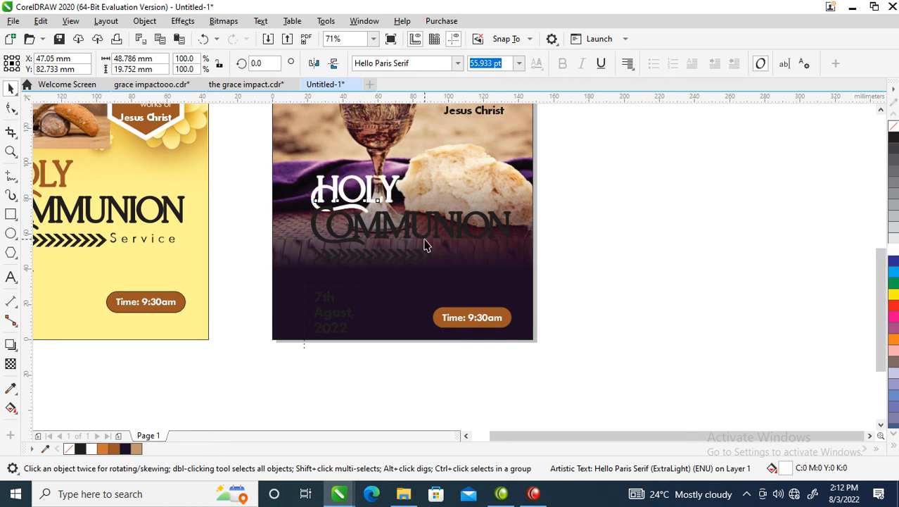
left_click(894, 297)
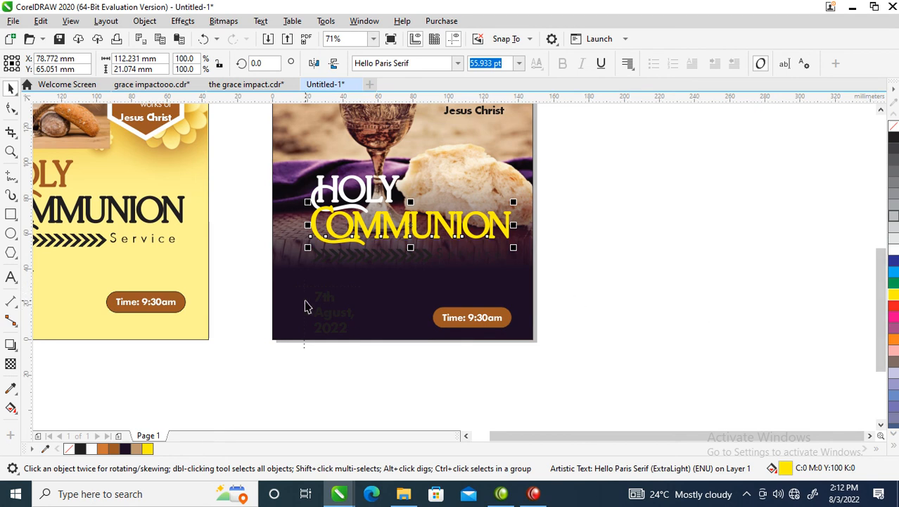
- Fill the chevrons and "Service" text with white, and give the date and its dotted lines a white fill and outline
left_click_drag(240, 235, 609, 291)
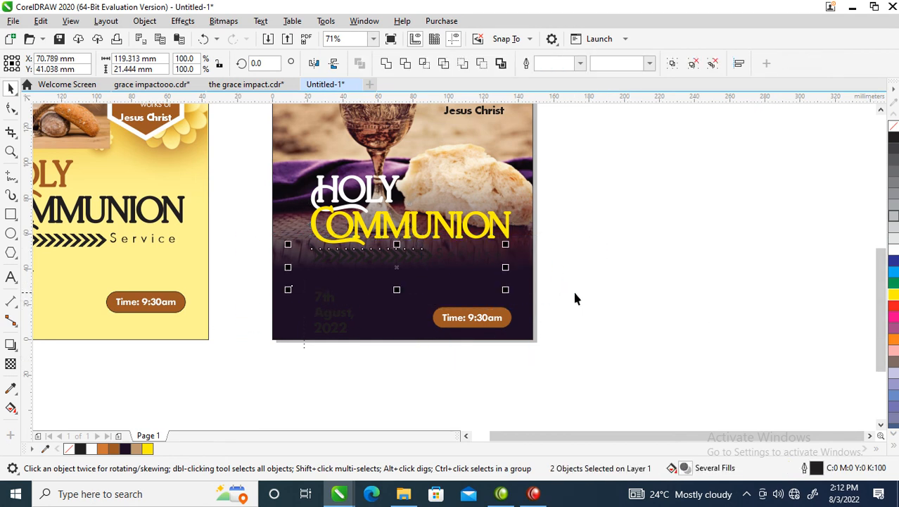
left_click(894, 249)
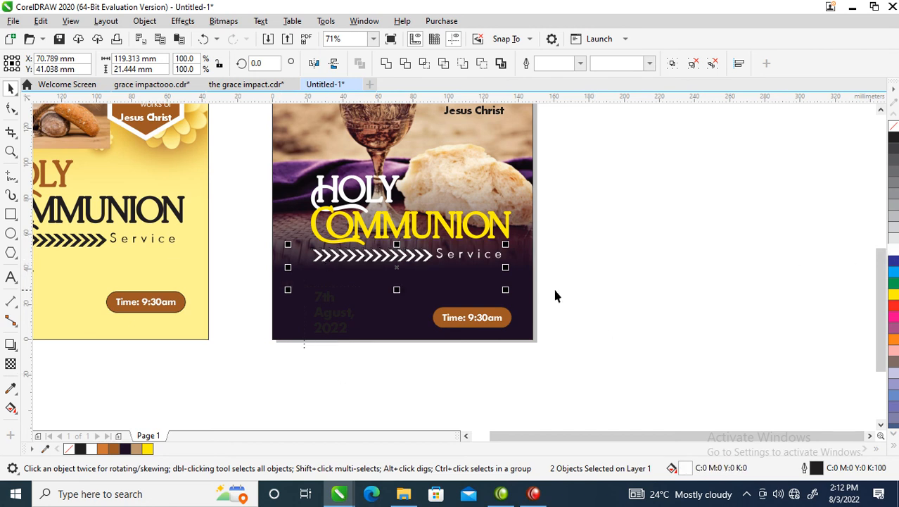
left_click_drag(252, 262, 442, 376)
left_click(894, 255)
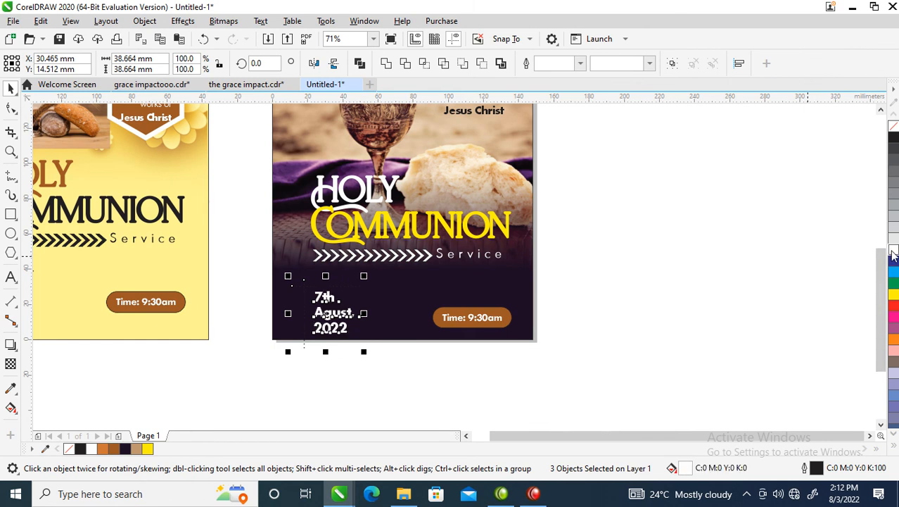
right_click(894, 255)
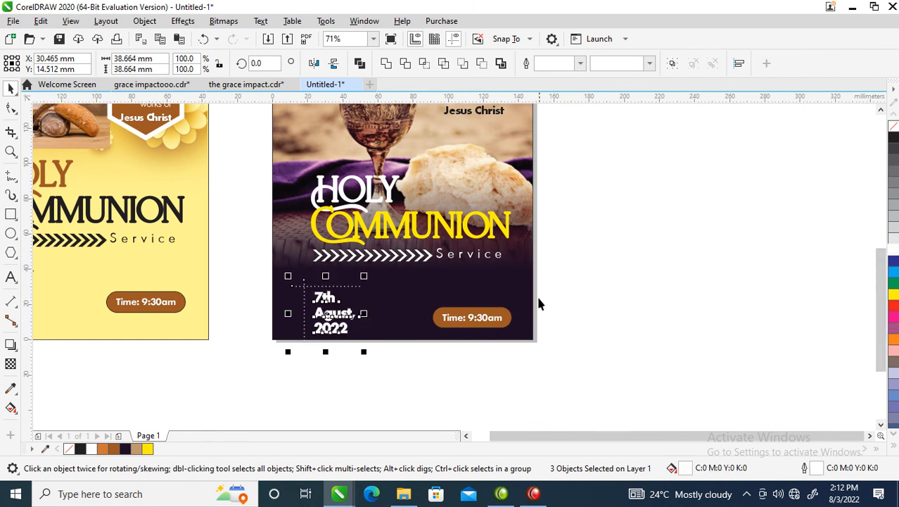
- Fill the new flyer's time badge with yellow and colour its "Time: 9:30am" text black
left_click(512, 319)
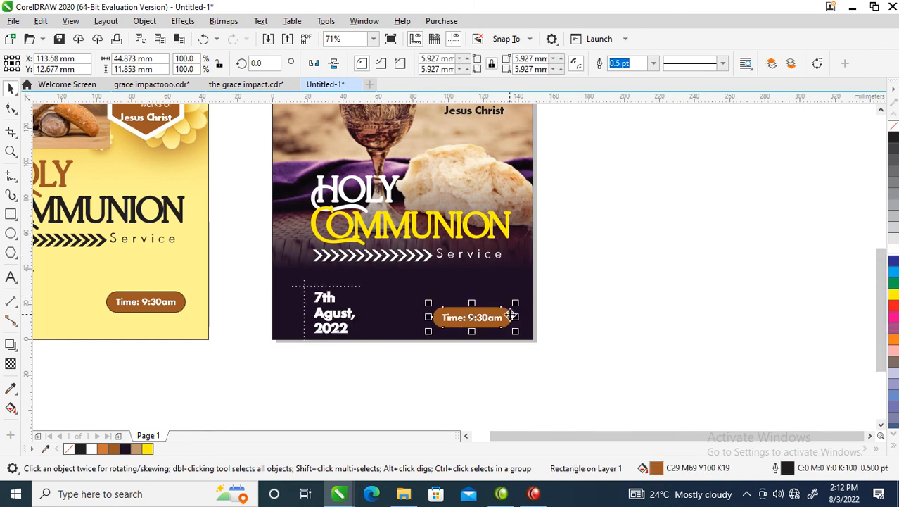
left_click(894, 294)
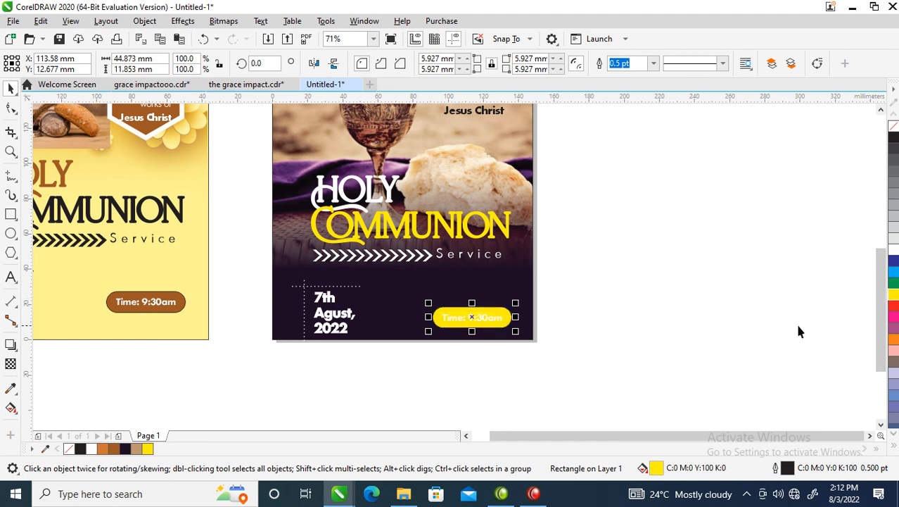
left_click(496, 320)
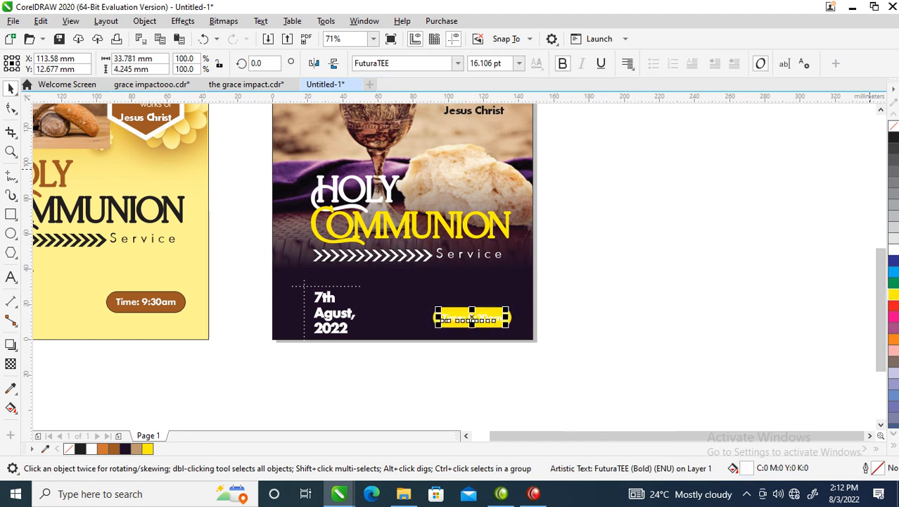
left_click(894, 139)
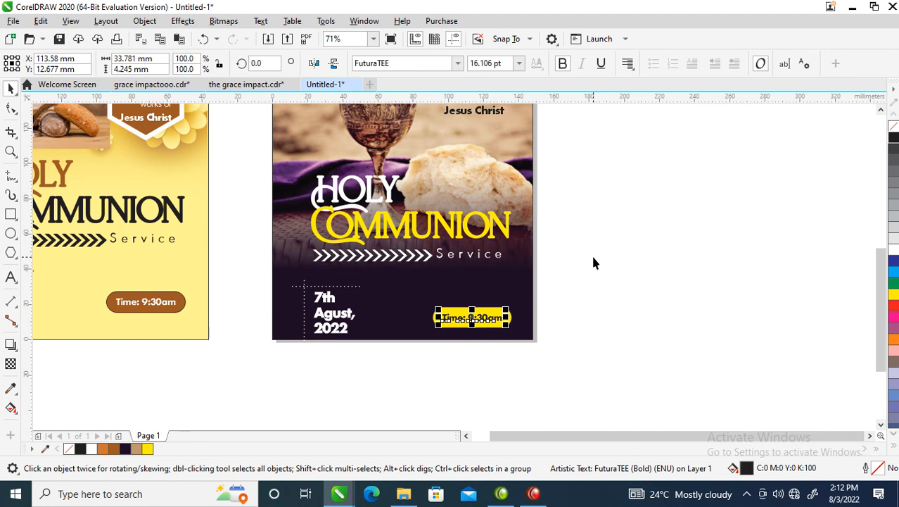
- Shift the chalice-and-bread background photo slightly upward within the new flyer, behind the text
scroll(592, 254, "down", 4)
key("z")
left_click_drag(366, 163, 679, 306)
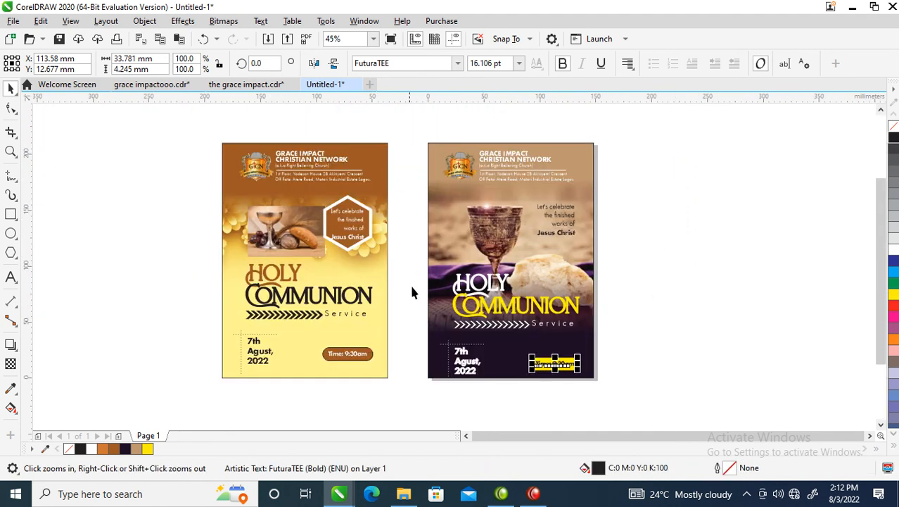
left_click(559, 265, "alt")
left_click_drag(559, 268, 559, 251)
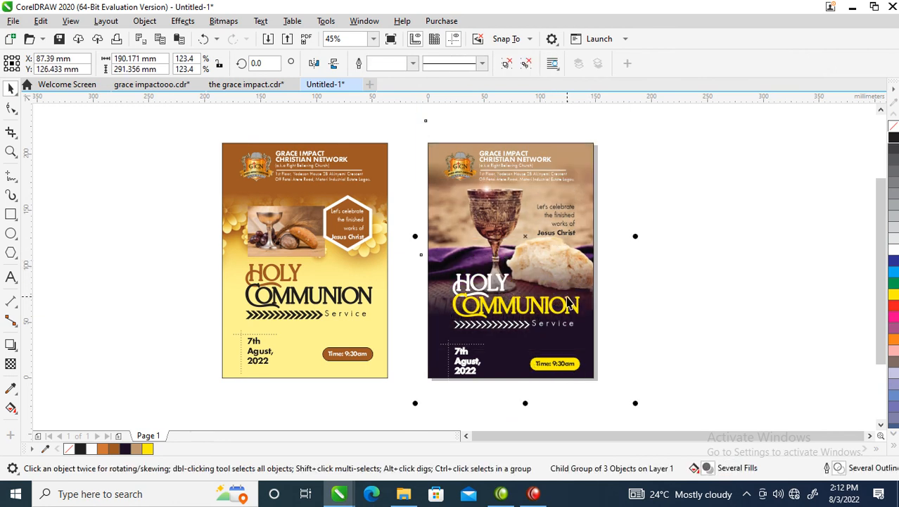
- Move the date, its dotted lines and the time badge together slightly upward from the new flyer's lower edge
left_click_drag(653, 327, 398, 392)
left_click_drag(473, 360, 473, 353)
left_click(730, 305)
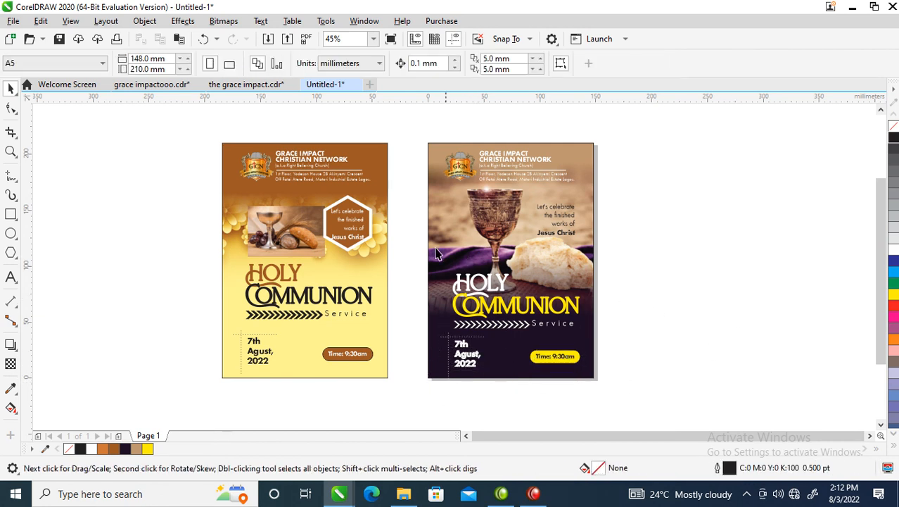
key("z")
left_click_drag(196, 135, 610, 383)
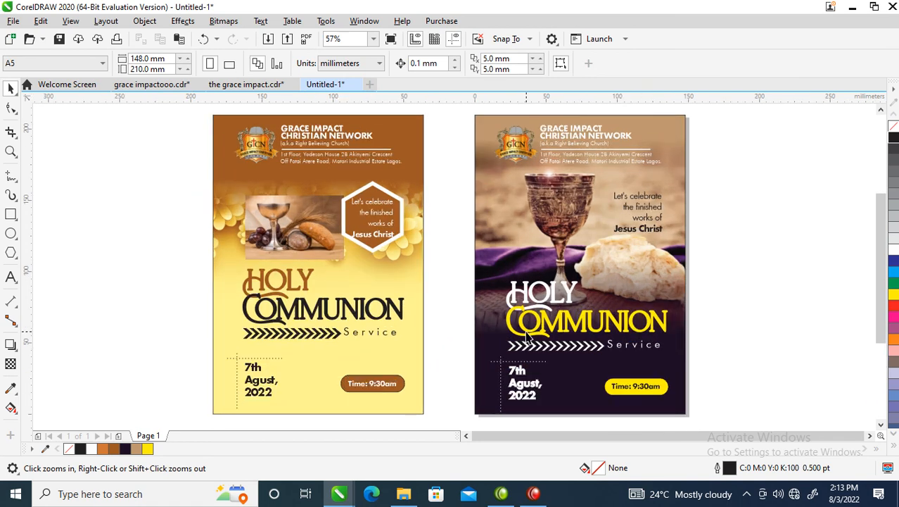